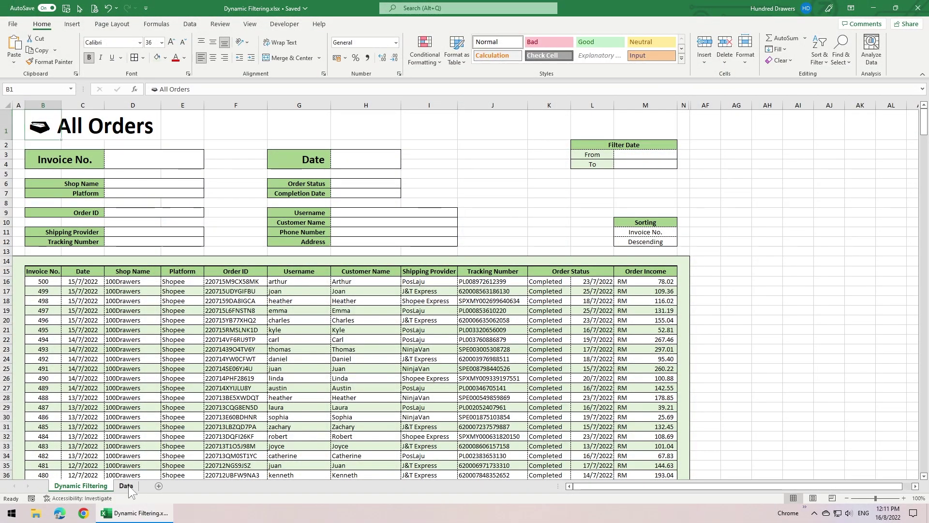
Step: After checking the Data sheet, filter the form by address Selangor and shipping provider NinjaVan
click(126, 485)
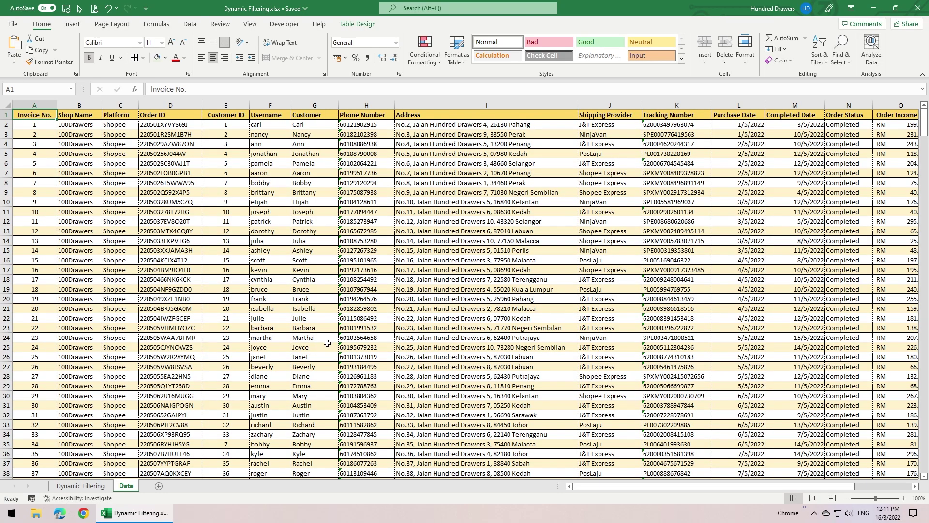
click(80, 485)
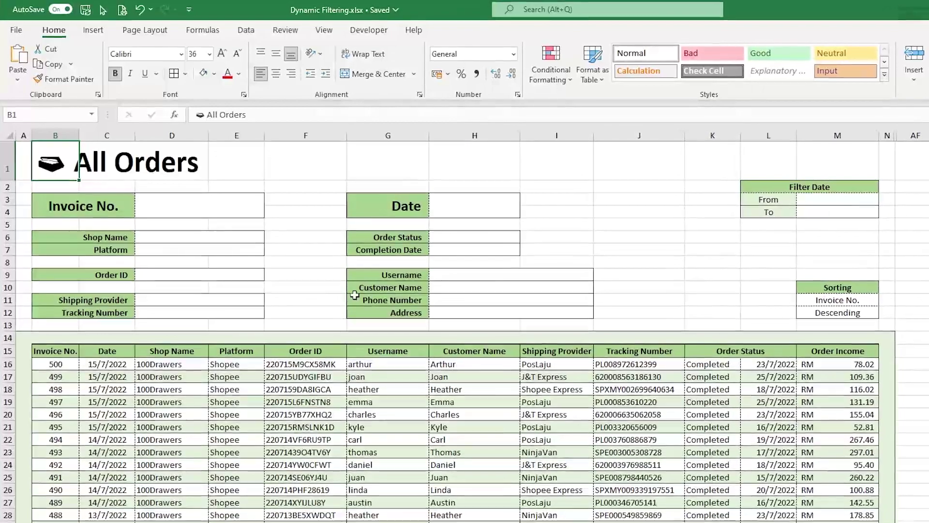
click(465, 312)
text(Sela)
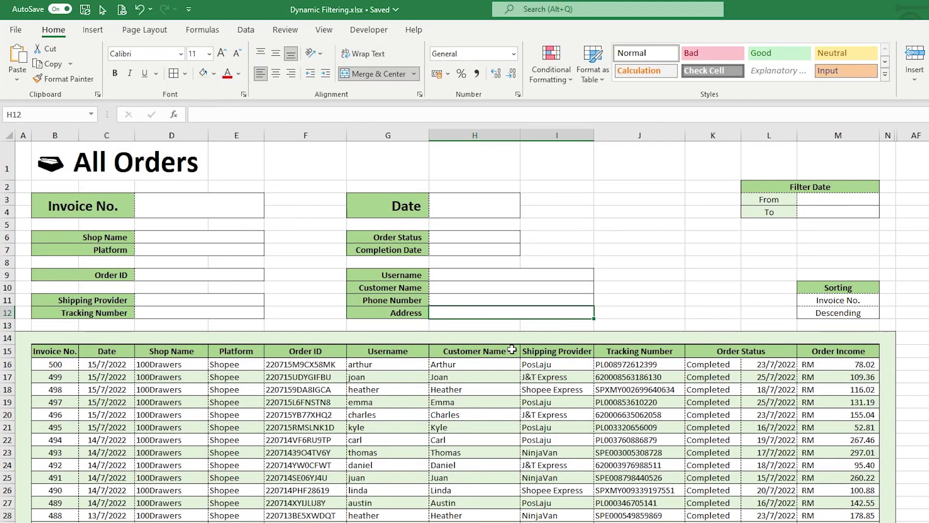
text(ngor)
key(Return)
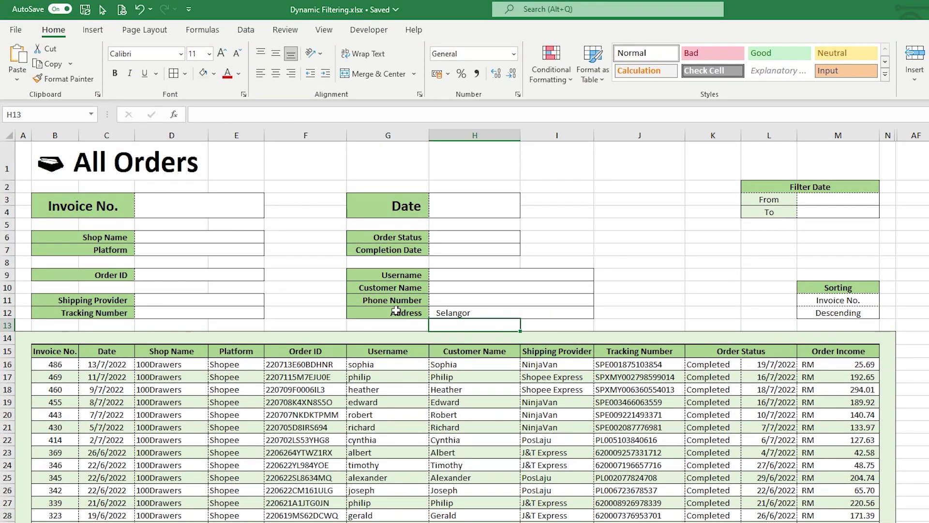
click(181, 297)
text(NinjaVan)
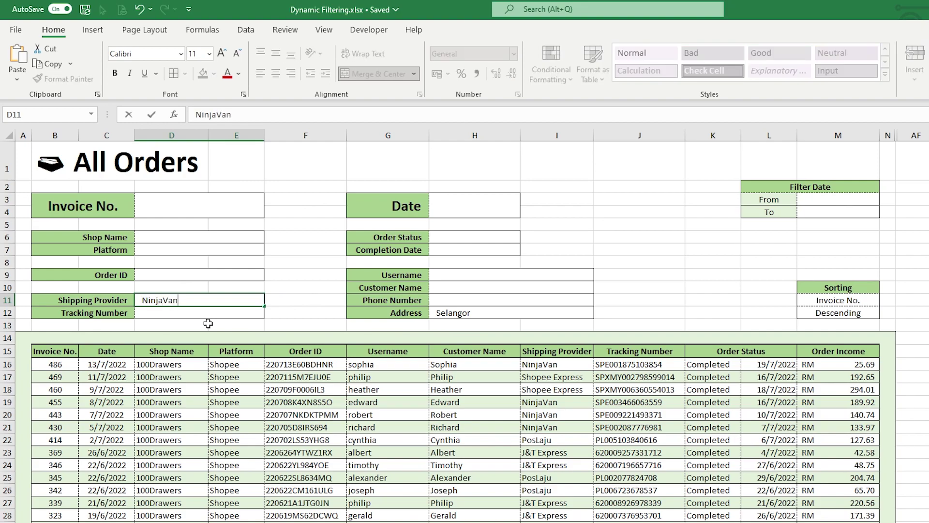
key(Return)
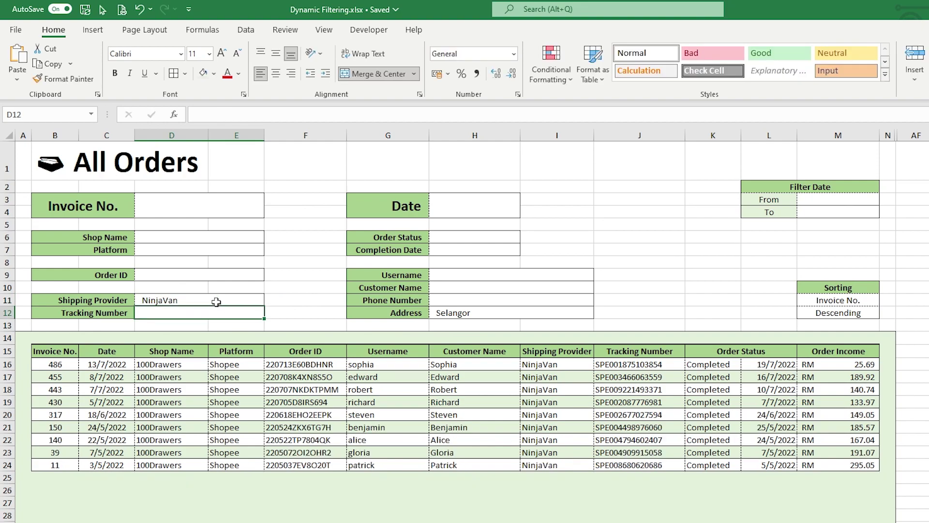
Step: Clear the NinjaVan shipping provider and Selangor address filters
click(216, 297)
key(Delete)
click(452, 312)
key(Delete)
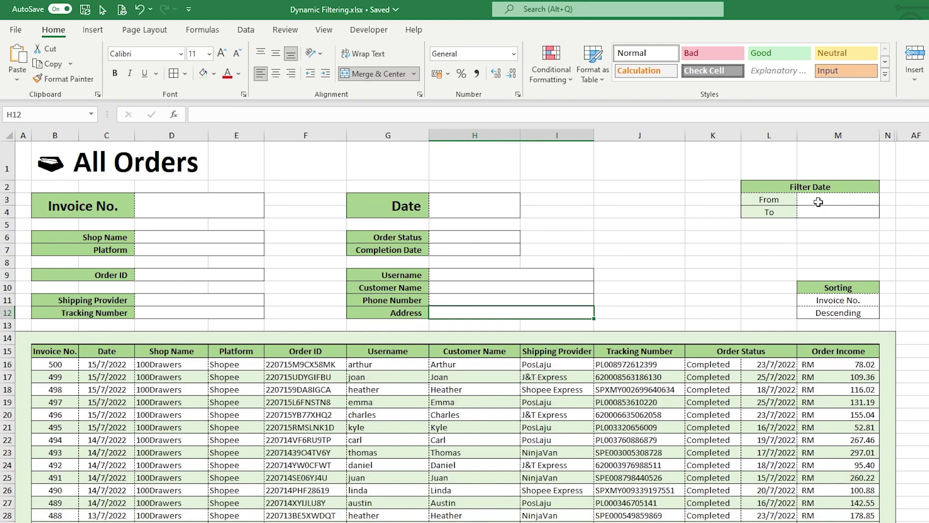
Step: Filter the order dates from 1/6/2022 to 30/6/2022
click(821, 200)
text(1/6)
key(Return)
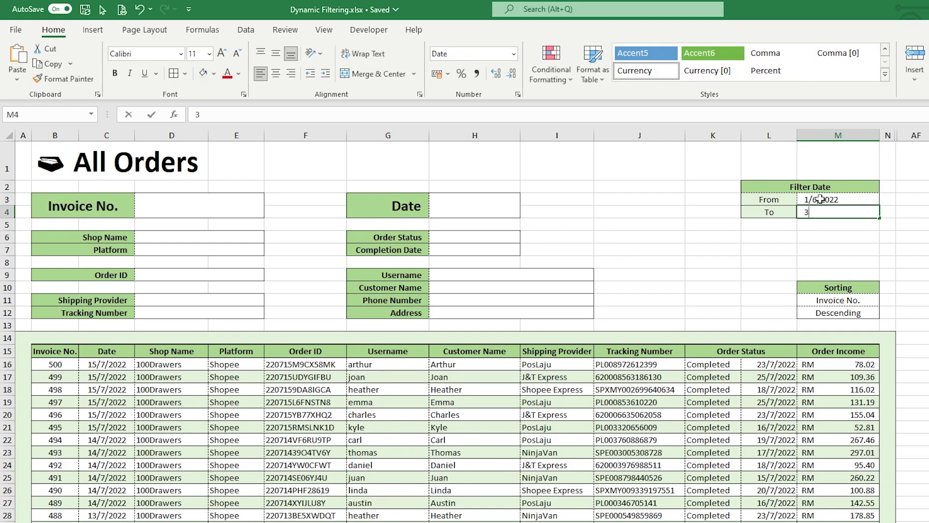
text(30/6)
key(Return)
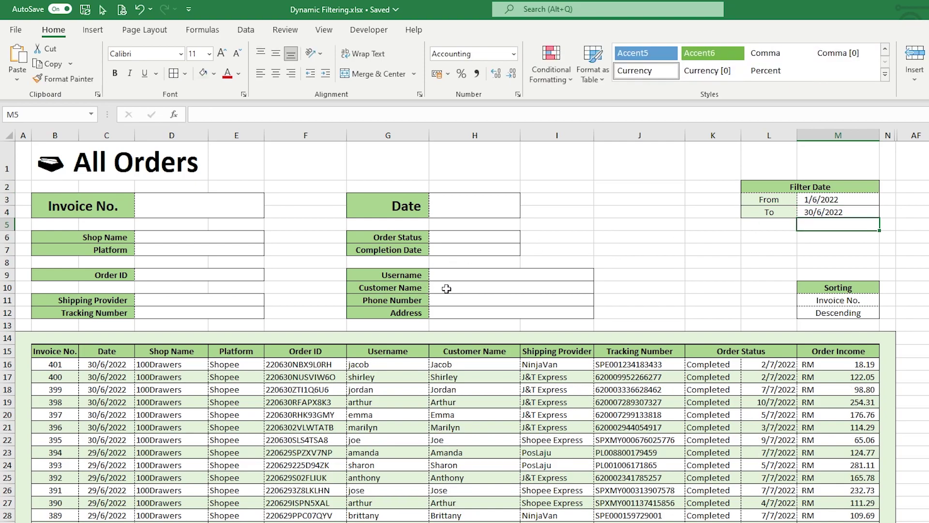
Step: Filter by customer name Arthur, then shorten it to Art to match partial names
click(450, 287)
text(Arthur)
key(Return)
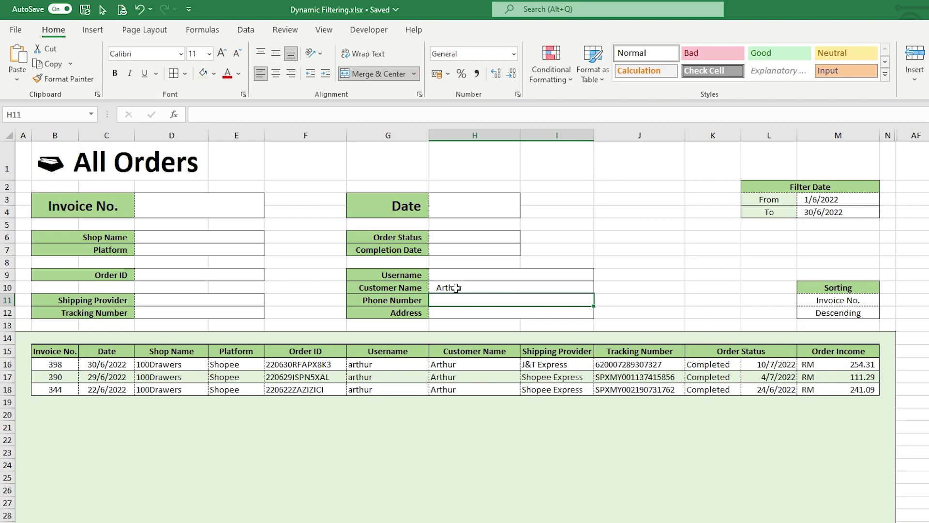
click(456, 288)
double_click(456, 288)
drag(449, 288, 489, 288)
key(BackSpace)
key(Return)
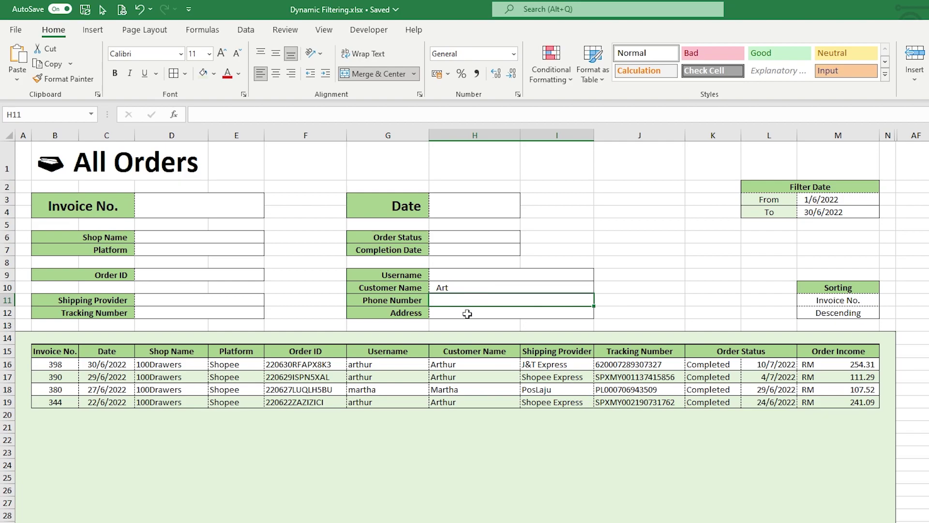
click(455, 387)
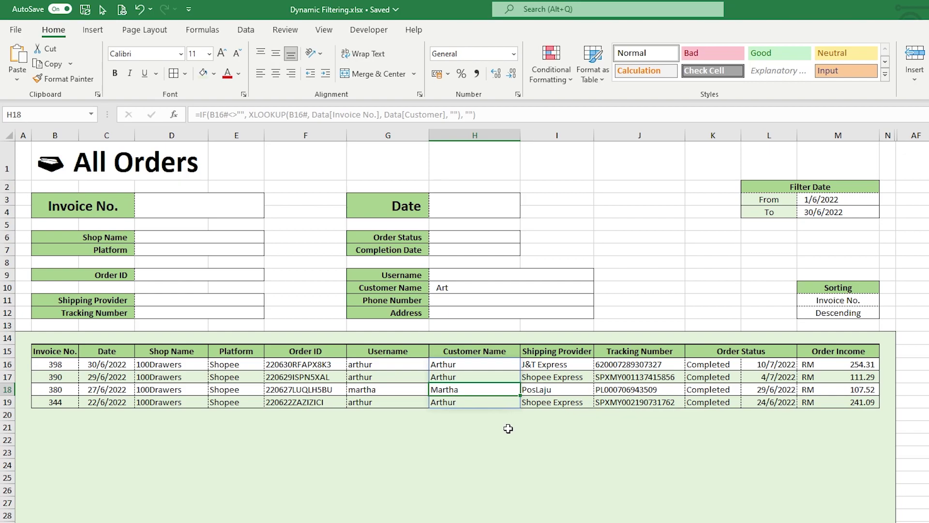
Step: Clear the customer name and From/To date range filters
click(535, 286)
key(Delete)
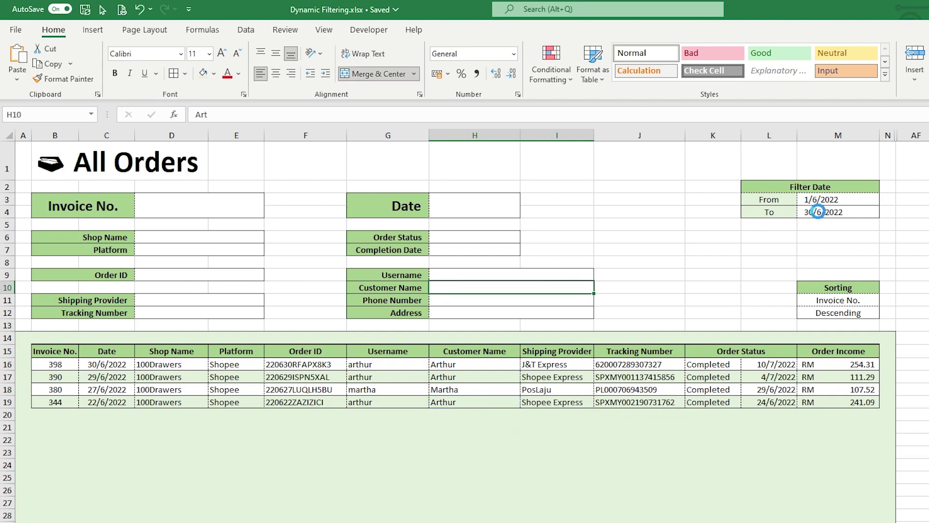
click(819, 212)
shift+click(820, 199)
key(Delete)
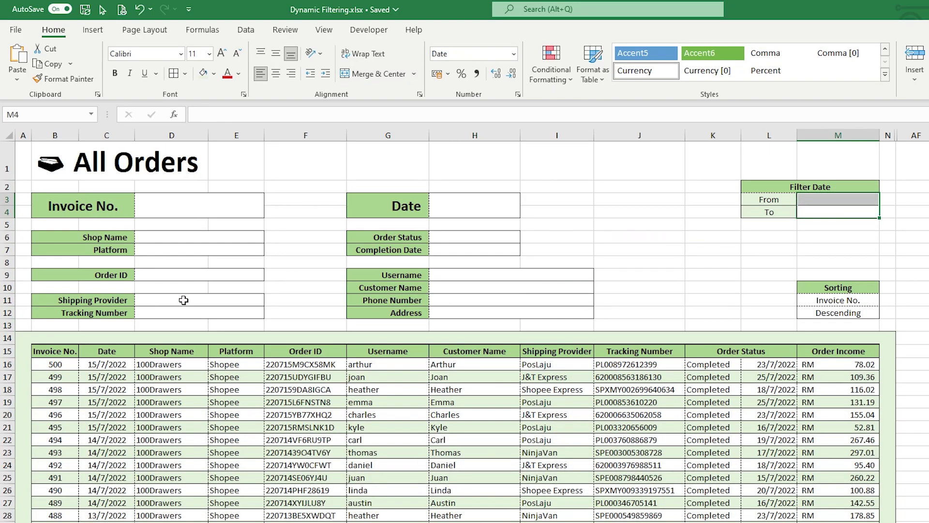
Step: Filter the orders by tracking number 1894 in D12
click(176, 310)
text(1894)
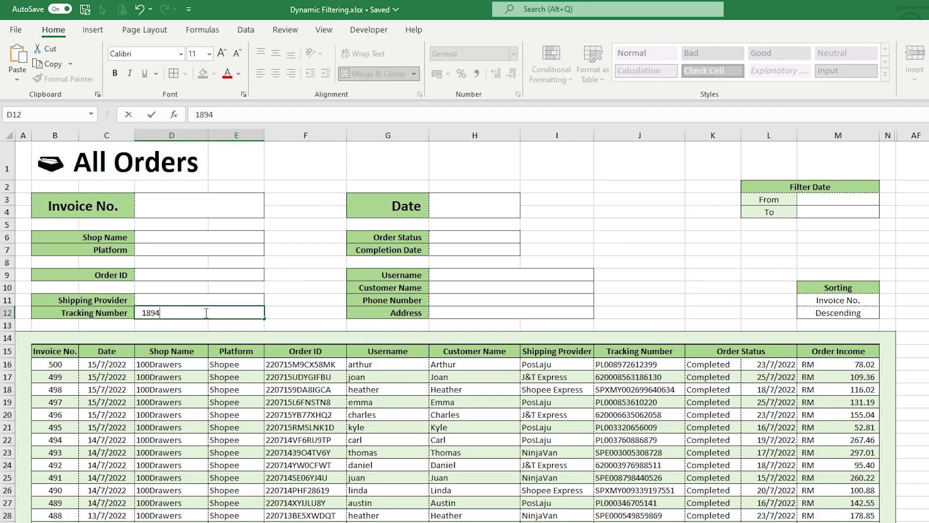
key(Return)
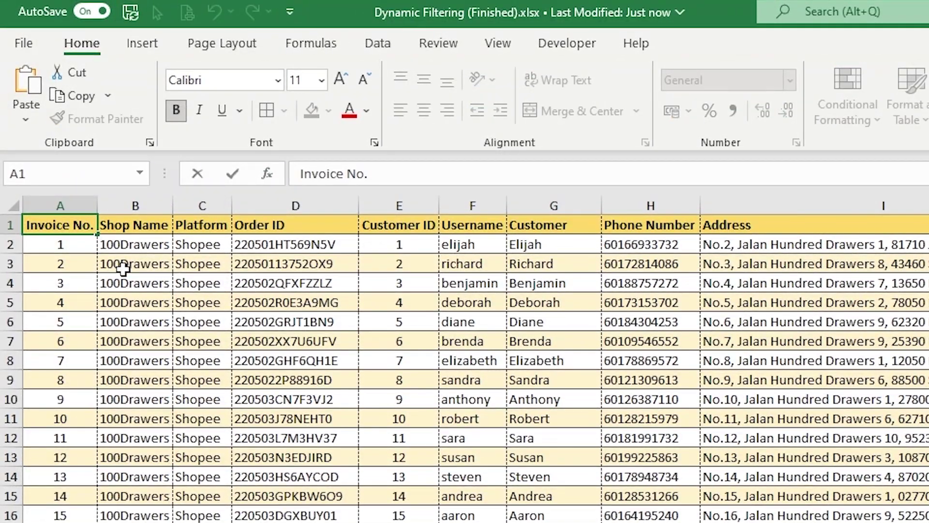
Step: Recalculate the random sample data and inspect the Order ID, phone and tracking number formulas
key(F2)
key(Return)
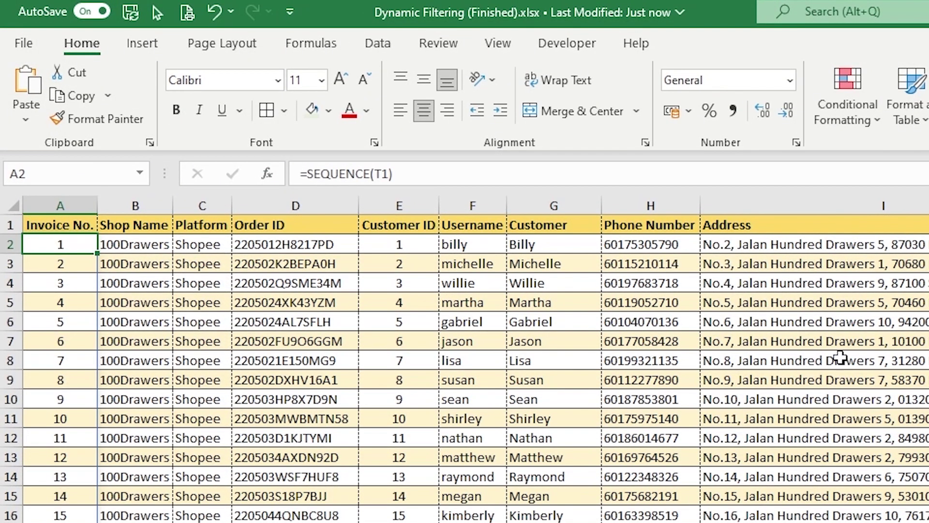
click(321, 245)
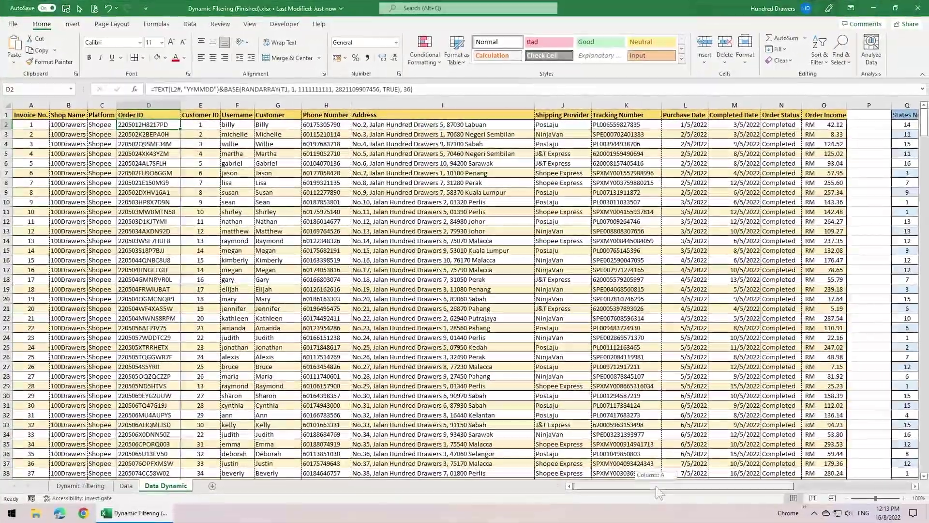
drag(700, 487, 649, 492)
drag(146, 126, 176, 213)
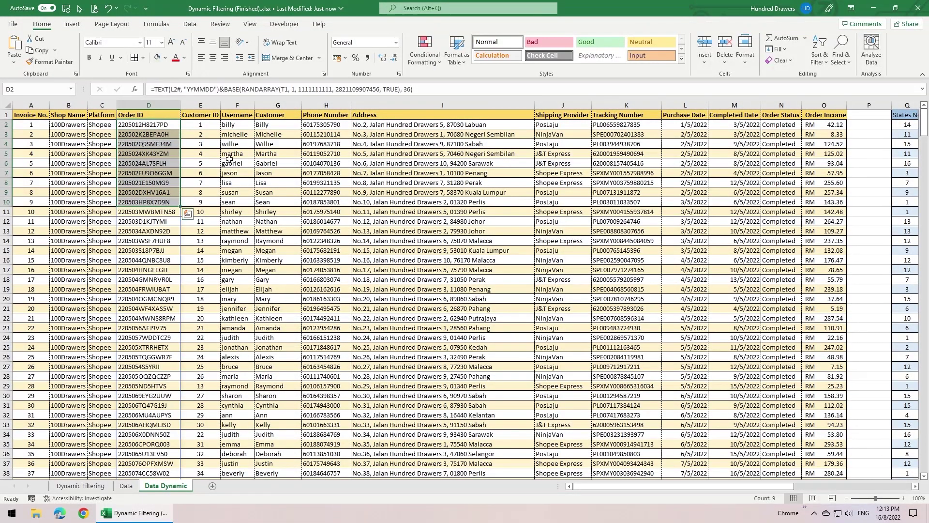
click(315, 127)
drag(315, 127, 334, 213)
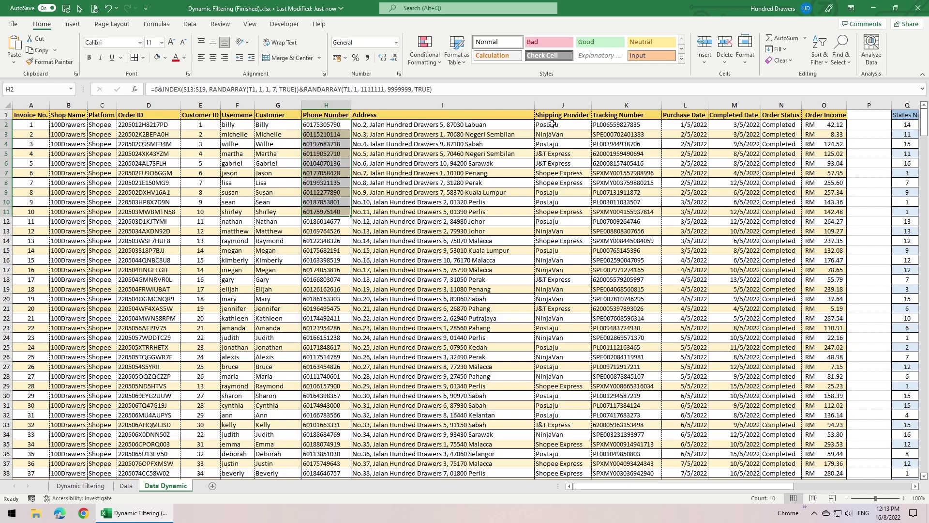
drag(597, 125, 649, 202)
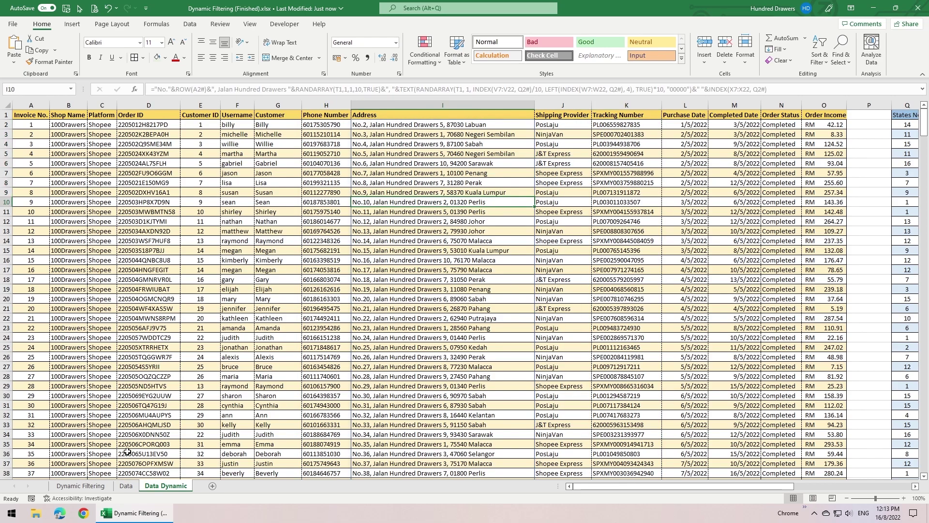
Step: On the Data sheet, select the Invoice No. column and show the Table Design options
click(125, 486)
click(359, 126)
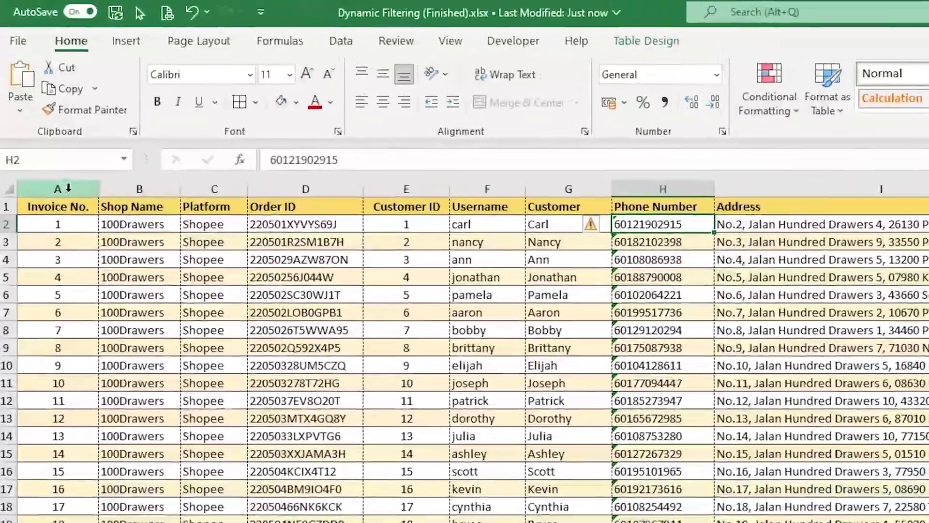
click(68, 188)
click(138, 275)
click(53, 201)
click(726, 53)
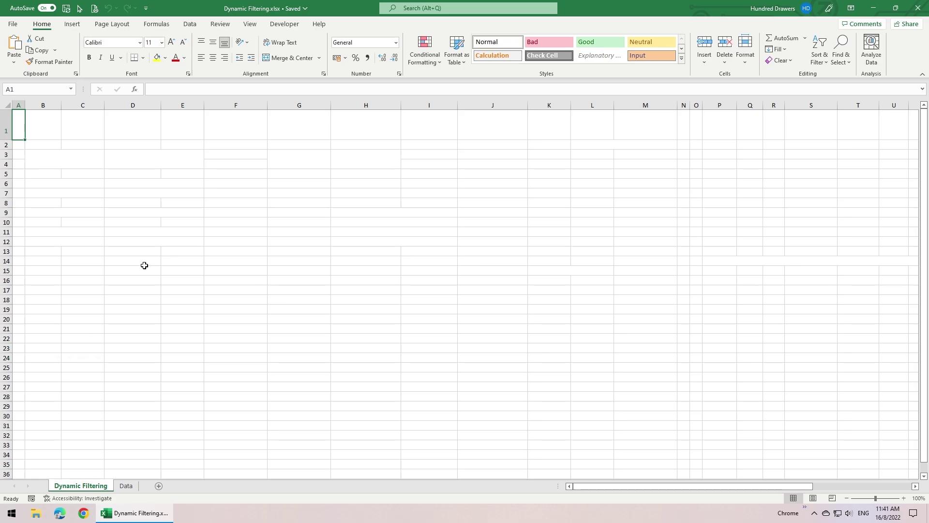
Step: Scroll right across the empty Dynamic Filtering sheet to view its preset column widths
drag(587, 486, 730, 476)
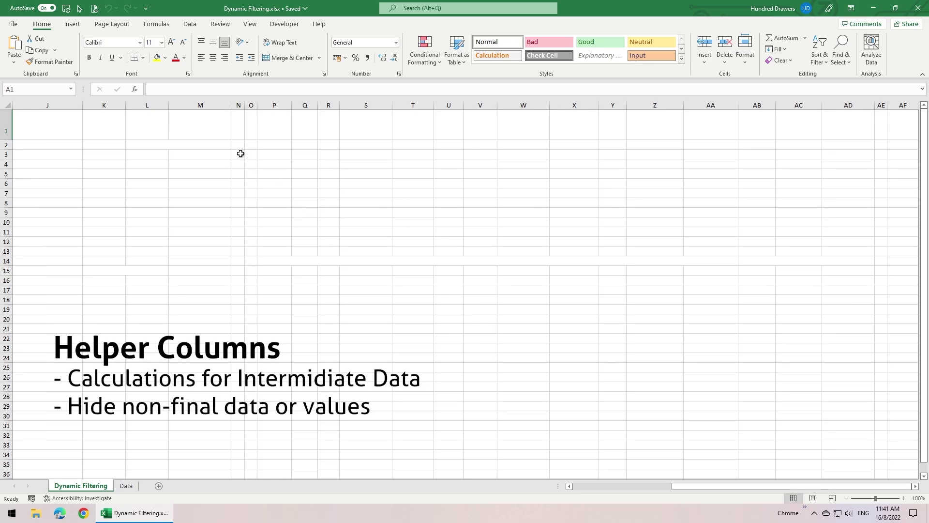
Step: Fill columns O through AE with grey
drag(252, 102, 878, 103)
click(165, 58)
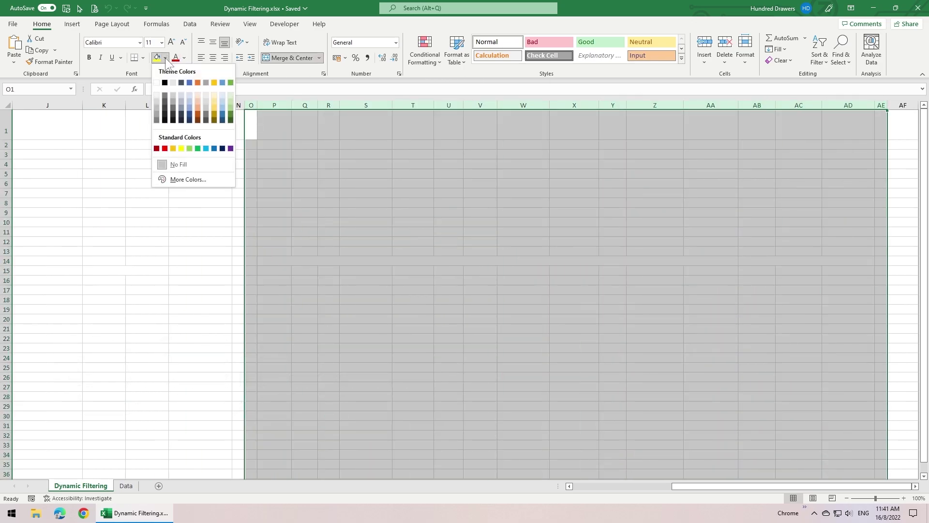
click(159, 113)
click(287, 191)
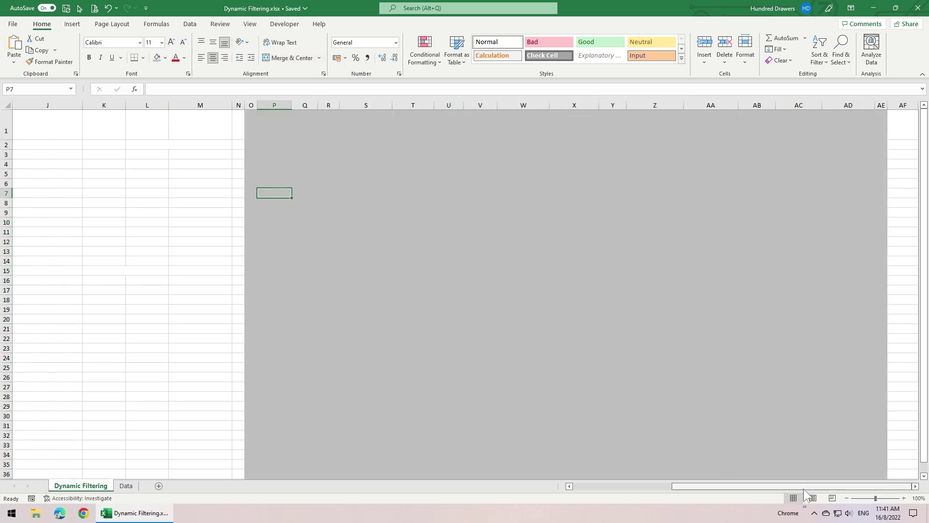
drag(803, 491, 704, 490)
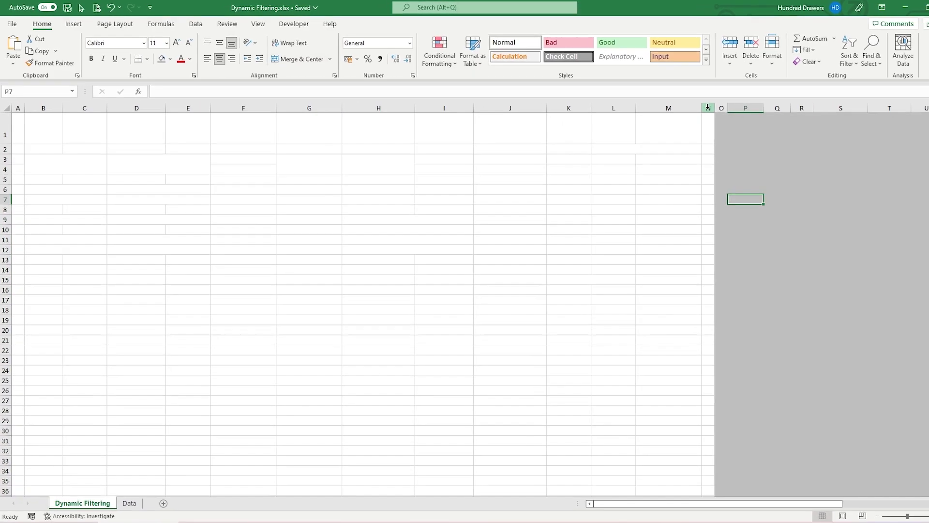
Step: Fill columns A through N with light green
drag(713, 107, 17, 101)
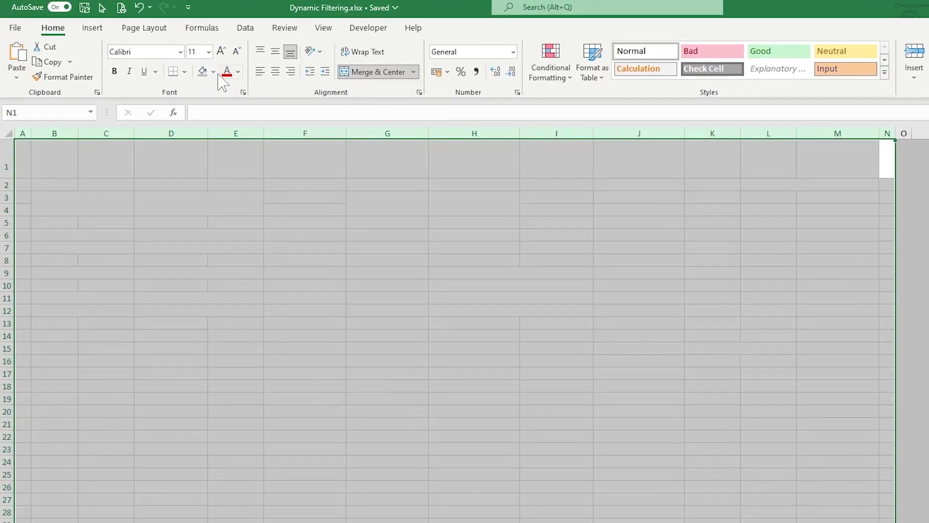
click(213, 72)
click(299, 125)
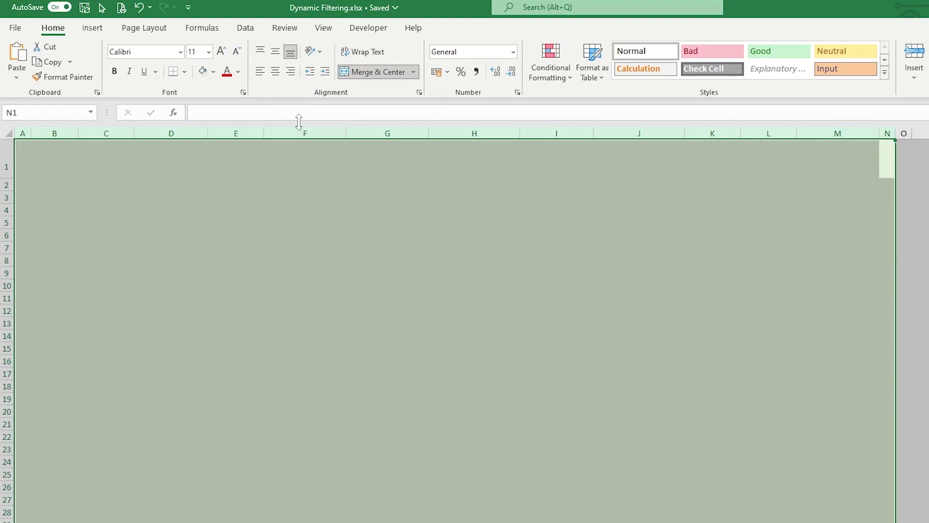
click(297, 233)
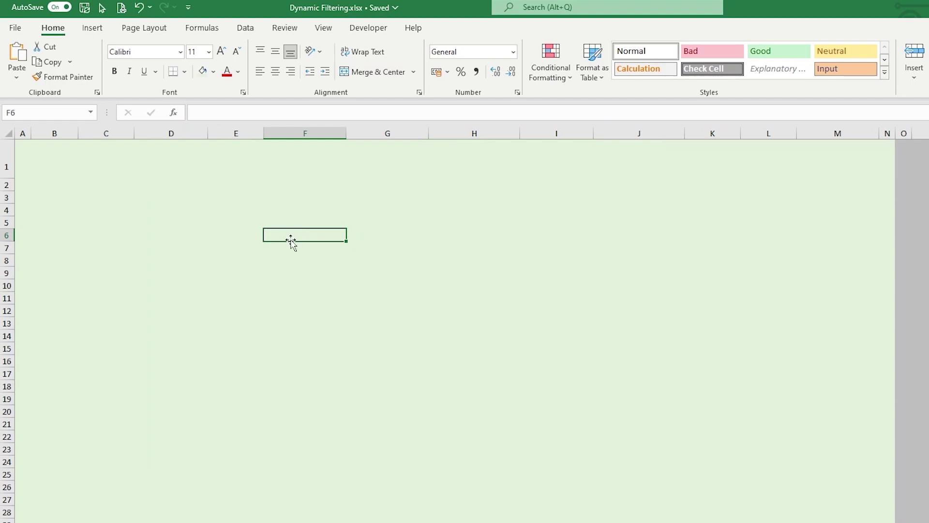
Step: Set No Fill on the form area A1:N13
drag(25, 158, 885, 322)
click(213, 72)
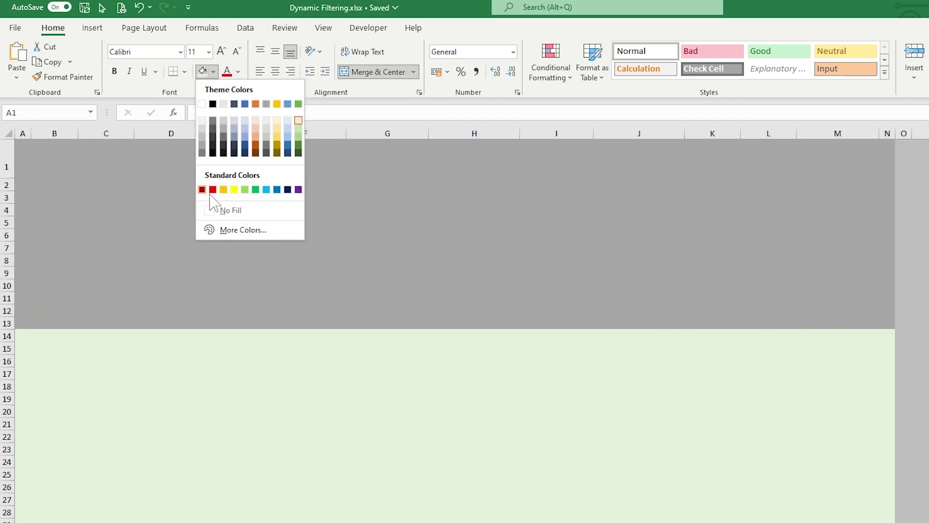
click(213, 206)
click(222, 213)
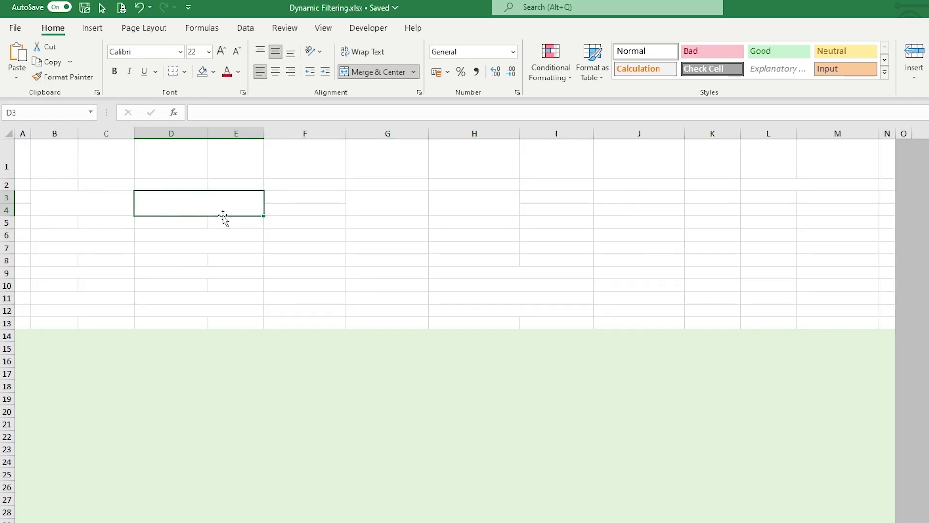
Step: Enter column B labels: Invoice No., Shop Name, Platform, Order ID, Shipping Provider, Tracking Number
click(90, 206)
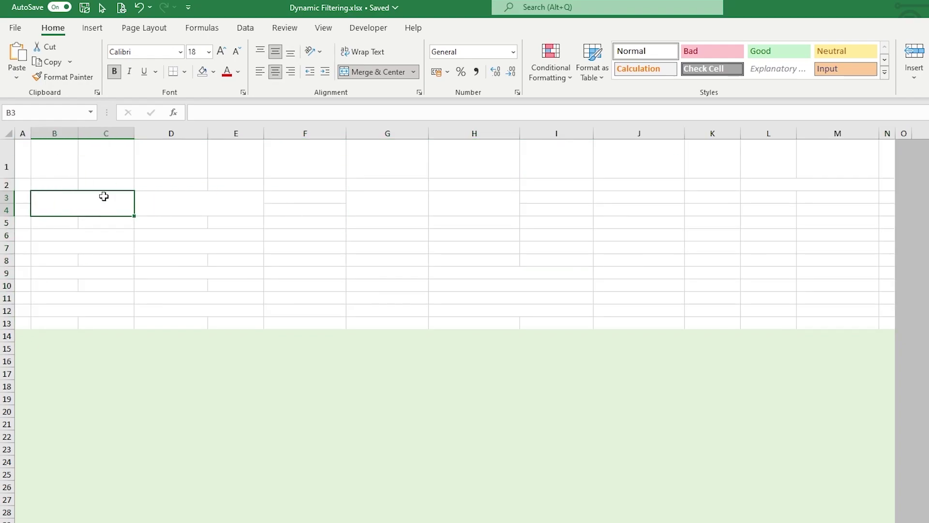
text(Invoice No.)
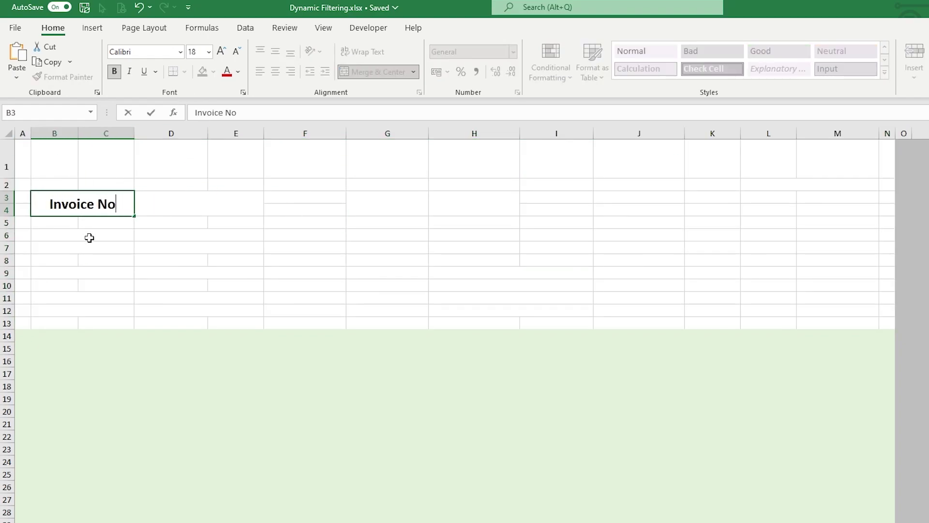
click(90, 237)
text(Shop Name)
key(Return)
text(Platform)
key(Return)
key(Return)
text(Order ID)
key(Return)
key(Return)
text(Shipping Provider)
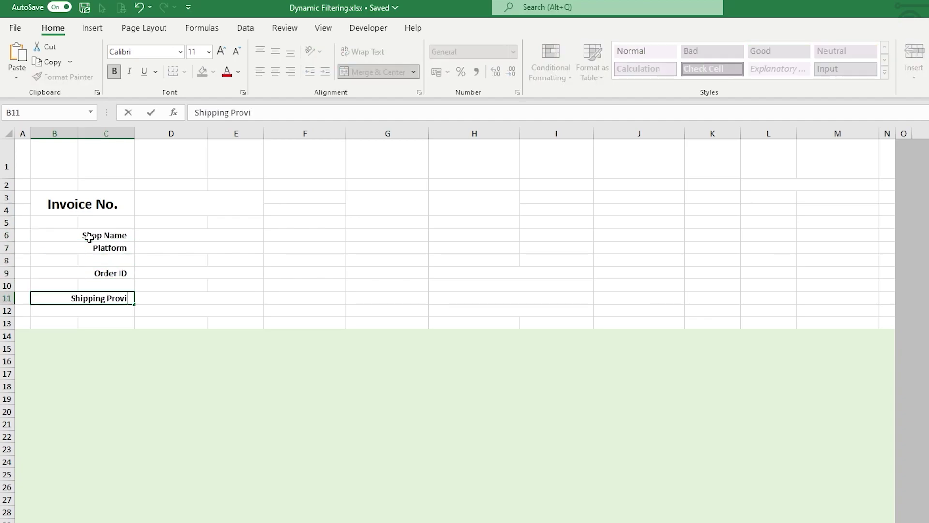
key(Return)
text(Tracking Number)
Step: Enter column G labels: Date, Order Status, Completion Date, Username, Customer Name, Phone Number, Address
key(Return)
click(367, 193)
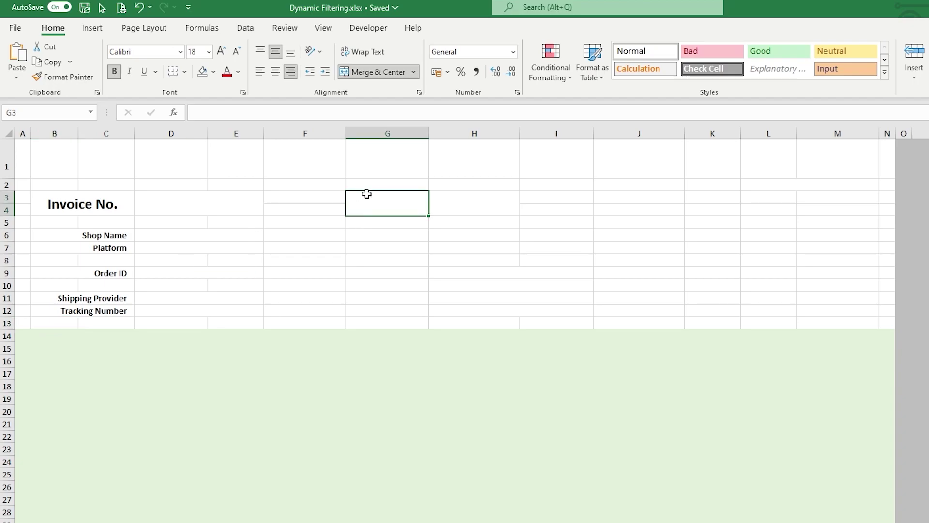
text(Date)
key(Return)
key(Return)
text(Order Status)
key(Return)
text(Completion Date)
key(Return)
key(Return)
text(Username)
key(Return)
text(Customer Name)
key(Return)
text(Phone Number)
key(Return)
text(Address)
key(Return)
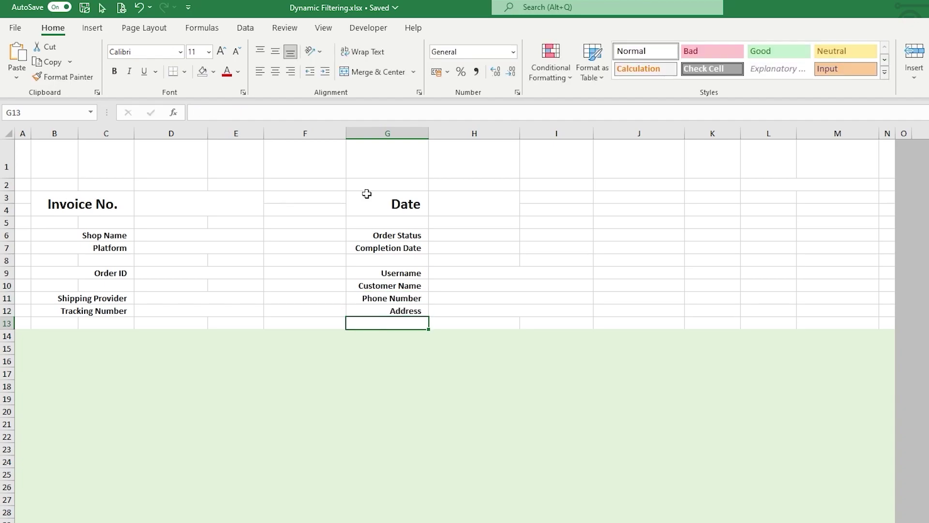
Step: Add a Filter Date heading in L2:M2 with From and To labels below
click(785, 193)
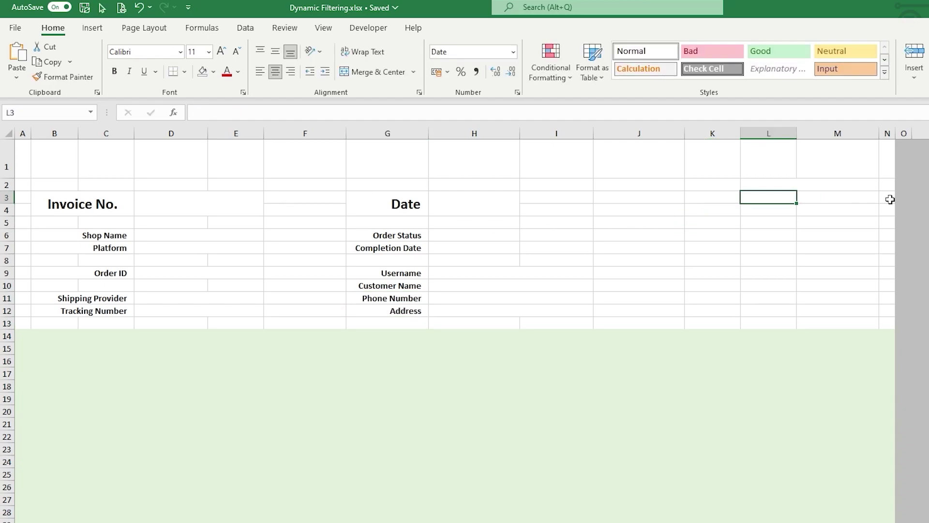
click(833, 186)
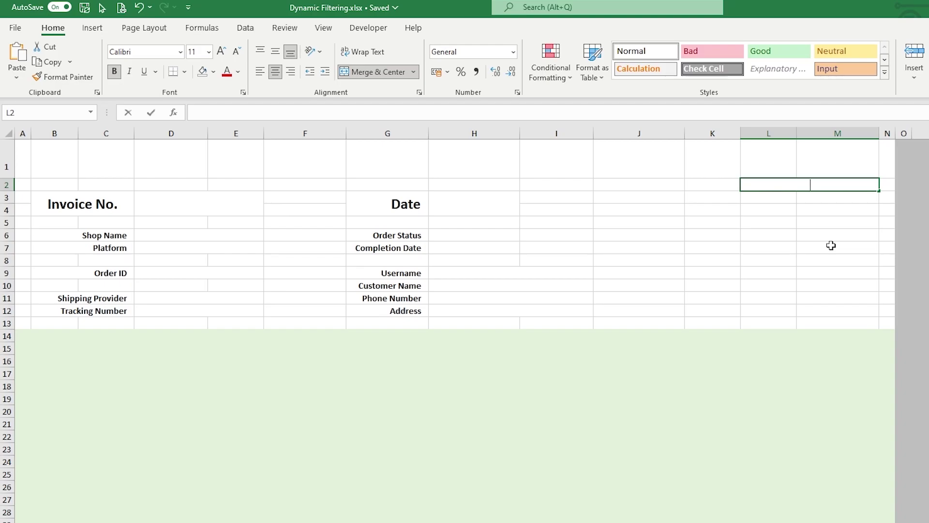
text(Filter Date)
key(Return)
text(From)
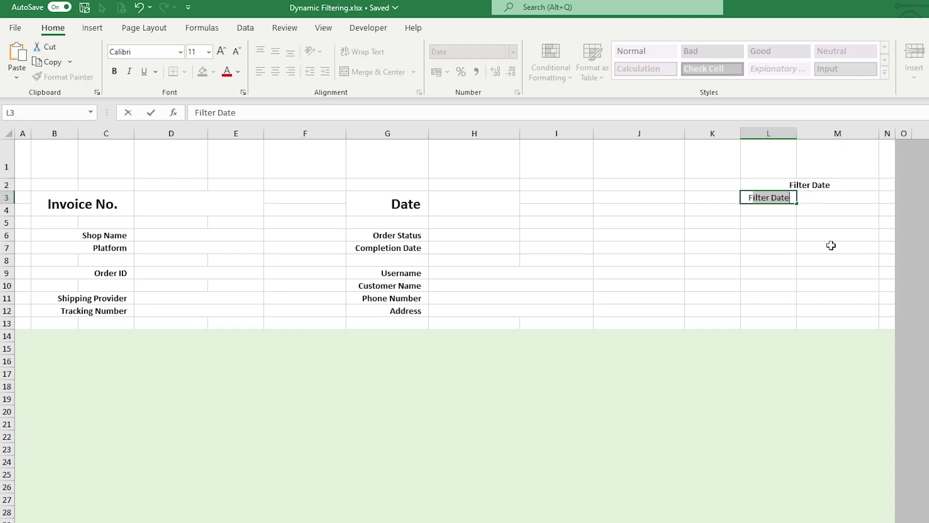
key(Return)
text(To)
key(Return)
Step: Add the Sorting heading in M10 and check the sort-by dropdown in M11
click(831, 285)
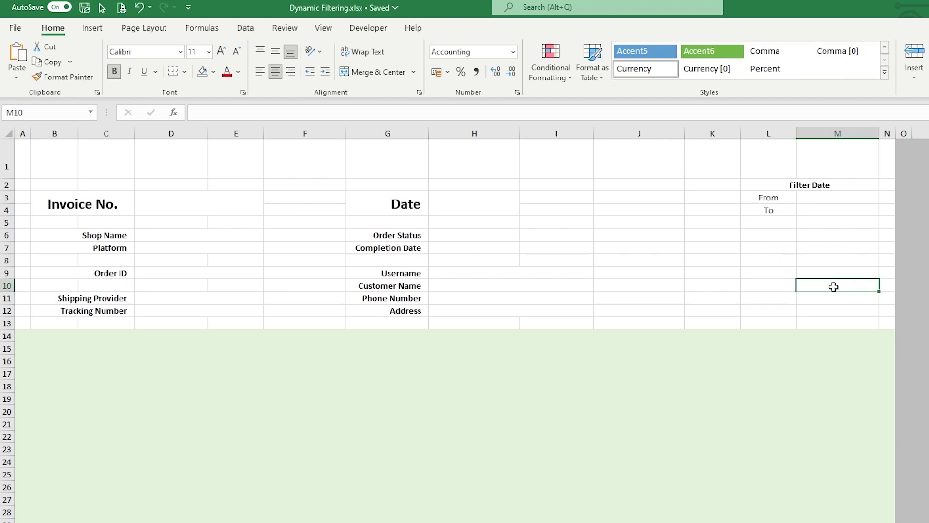
text(Sorting)
key(Return)
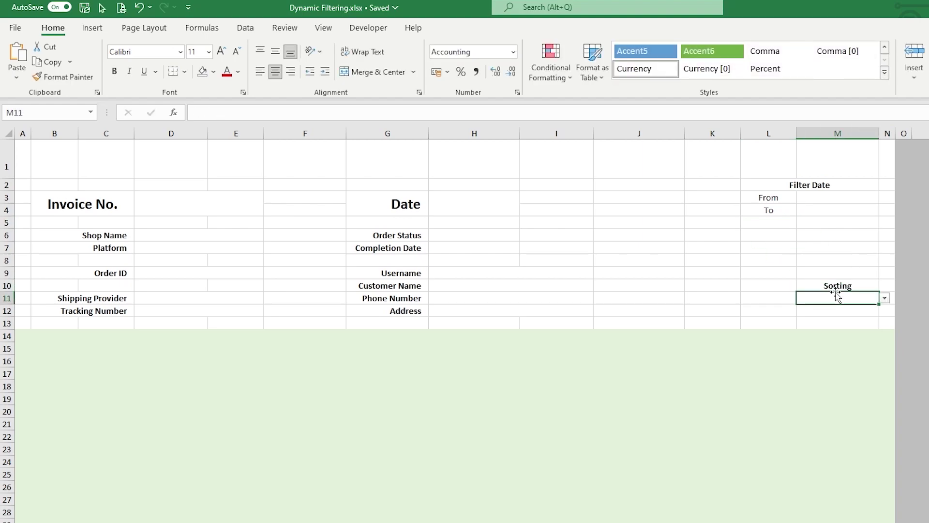
click(884, 298)
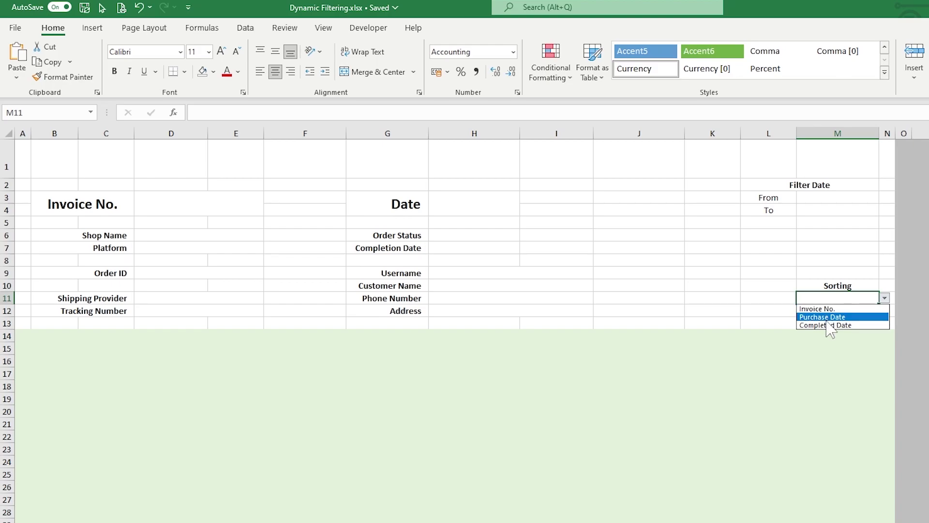
click(836, 300)
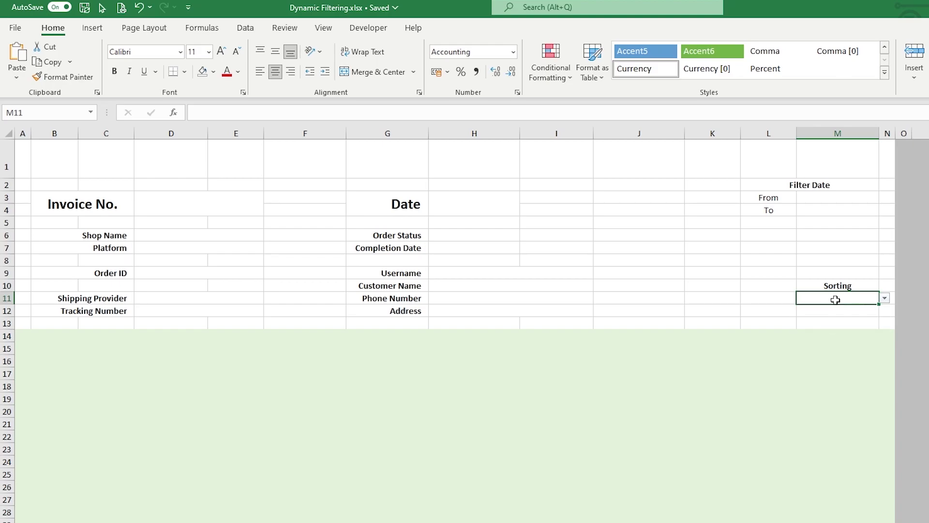
Step: Review the sort-by list's validation settings and the Ascending/Descending choices in M12
click(217, 29)
click(245, 29)
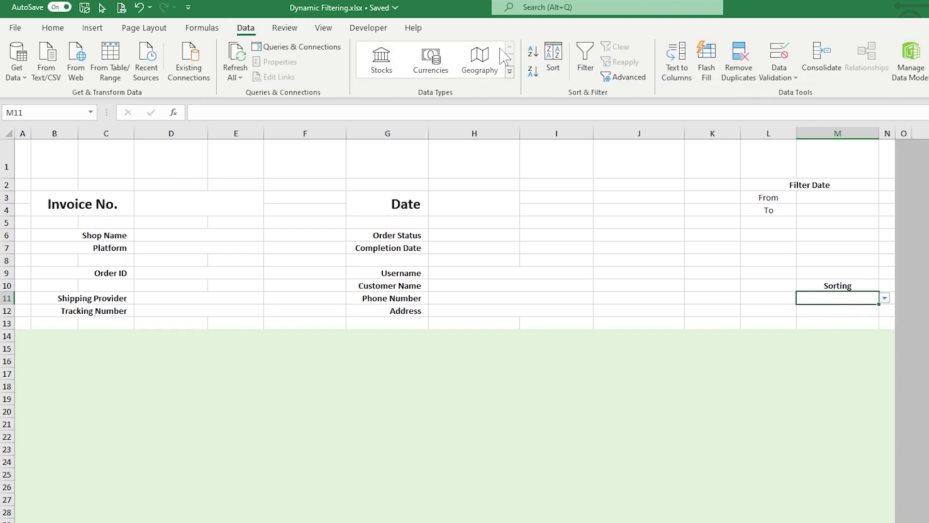
click(779, 55)
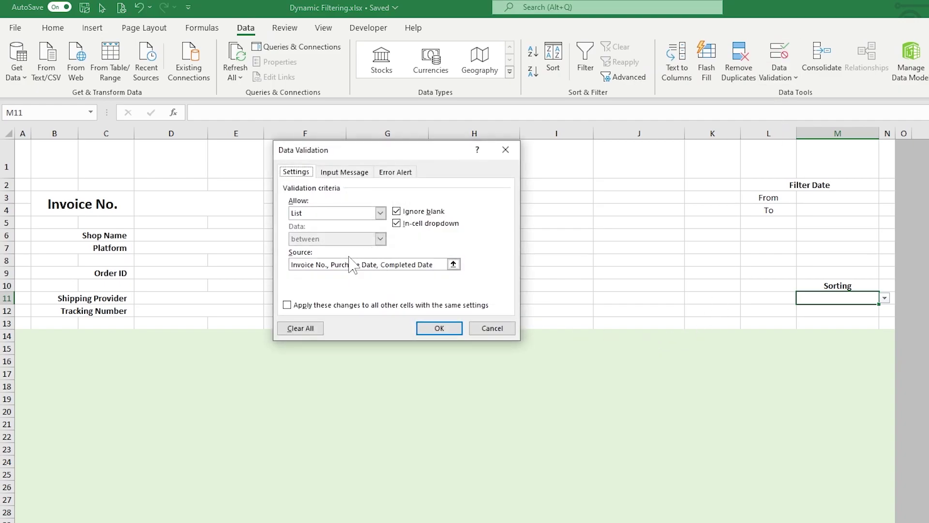
drag(296, 264, 433, 264)
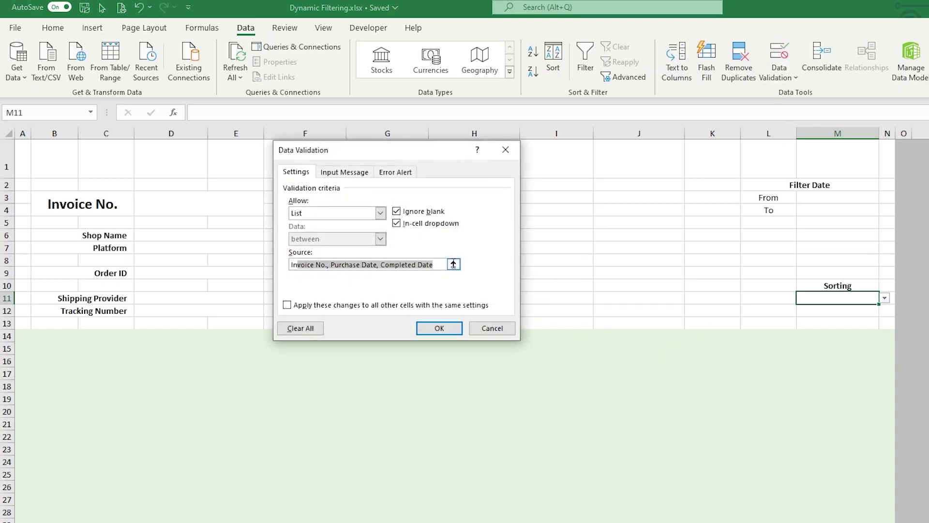
click(492, 328)
click(869, 310)
click(884, 310)
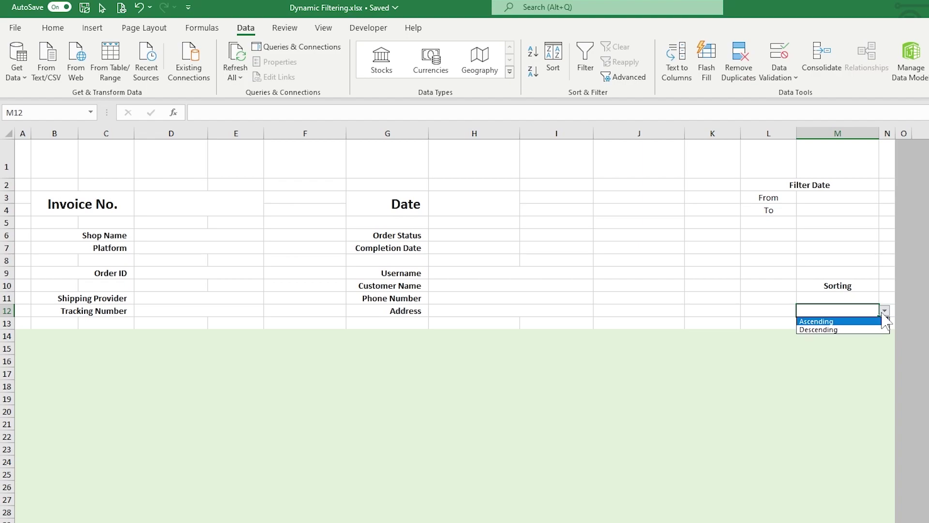
click(846, 314)
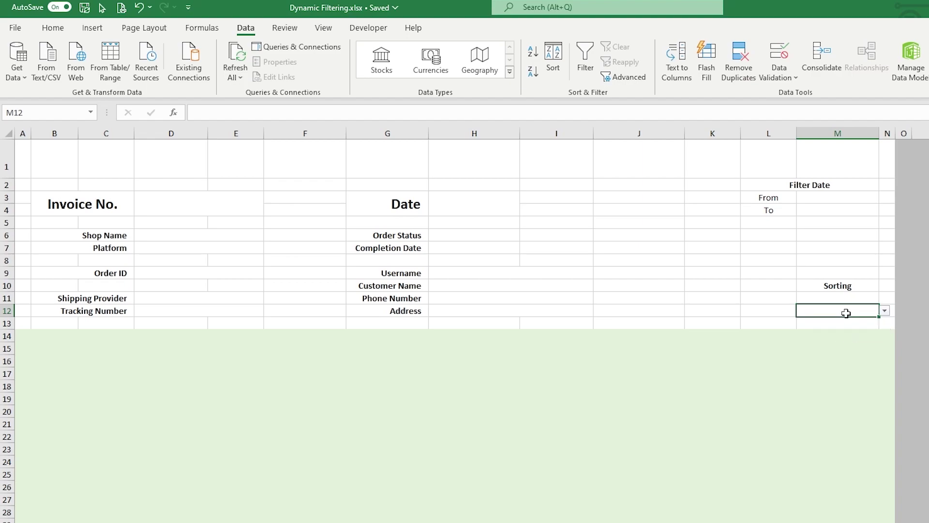
Step: Fill all the form's label cells, Invoice No. through the column G labels, light green
click(113, 204)
drag(108, 236, 109, 248)
ctrl+click(114, 271)
drag(118, 297, 119, 311)
ctrl+click(389, 216)
drag(389, 236, 398, 310)
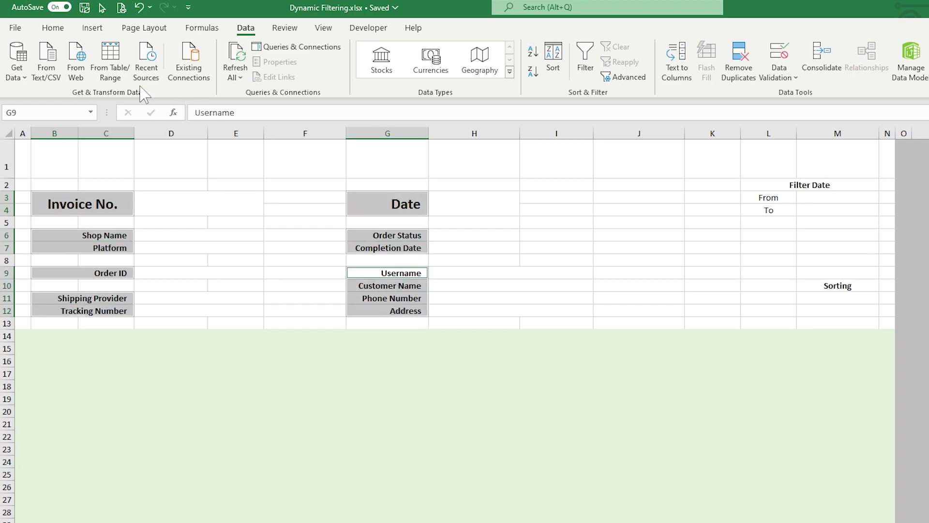
click(53, 28)
click(213, 73)
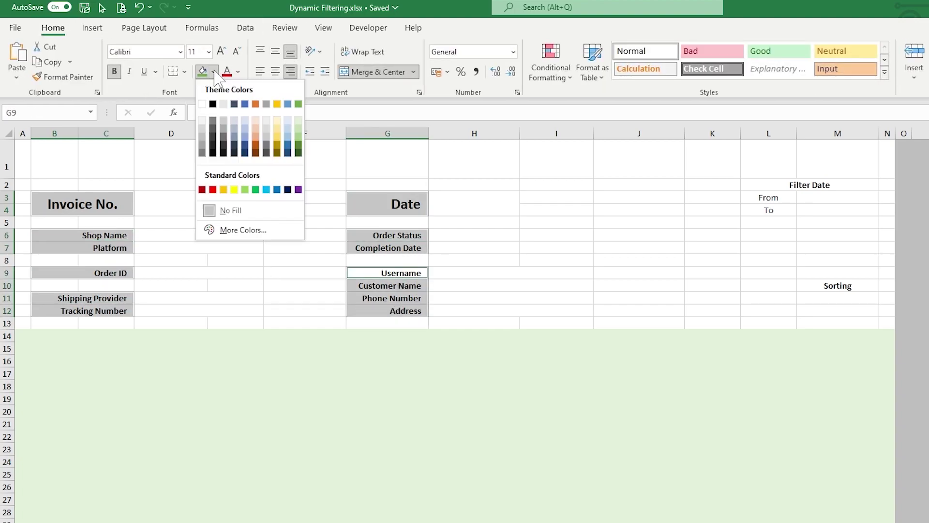
click(298, 138)
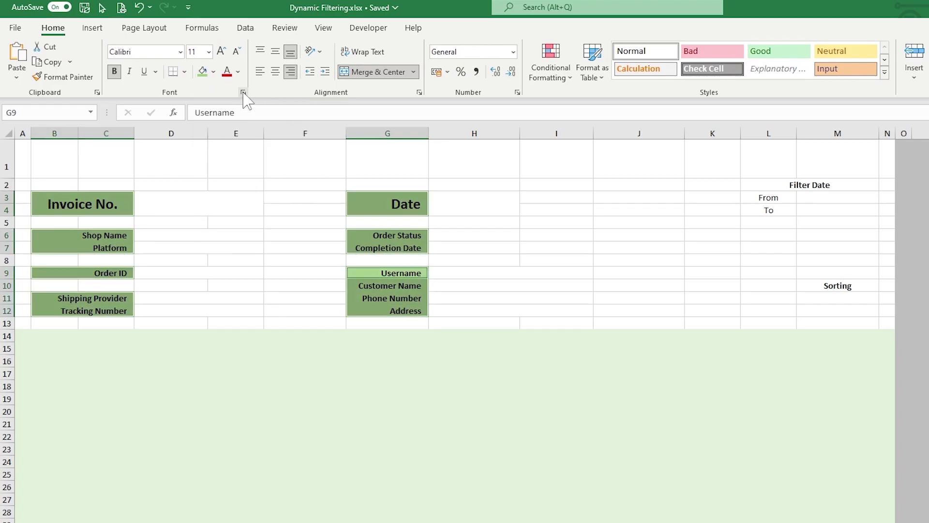
Step: Give the label cells a thin solid outline and inside horizontal borders
click(242, 93)
click(368, 121)
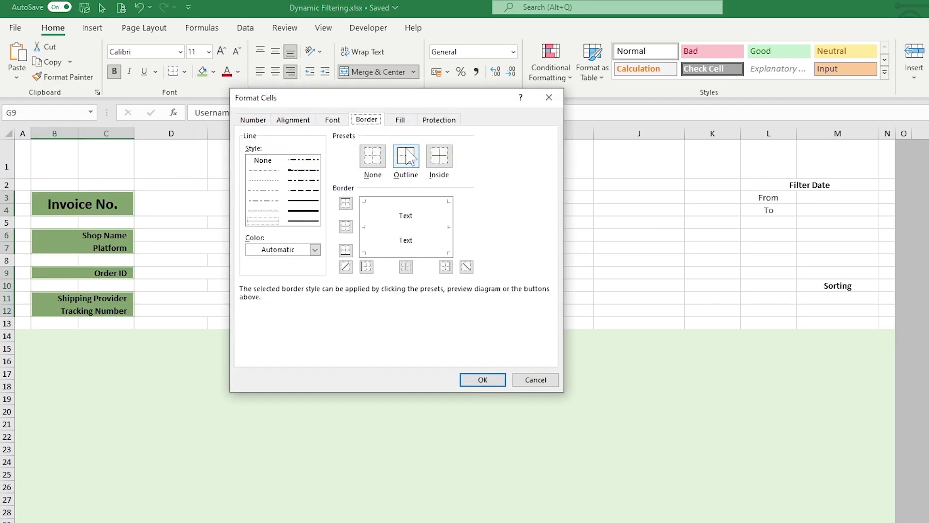
click(281, 211)
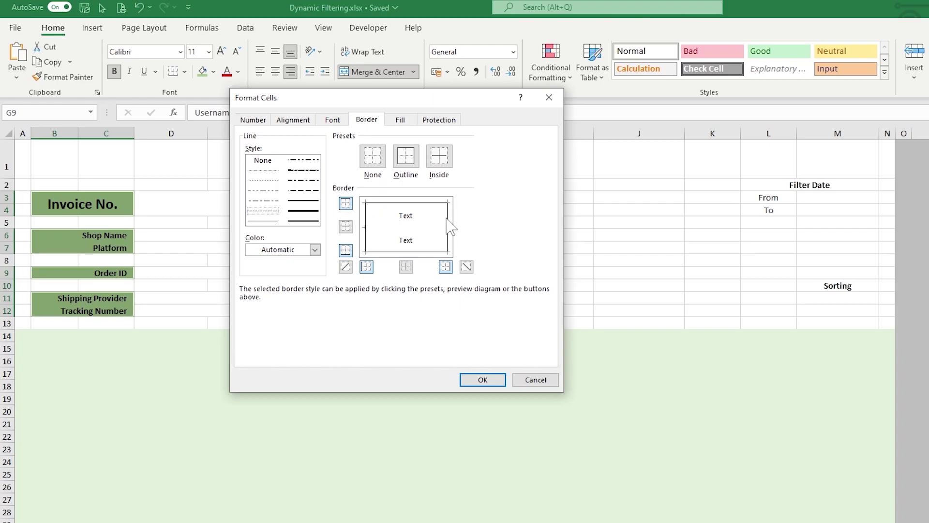
click(253, 220)
click(380, 226)
click(482, 380)
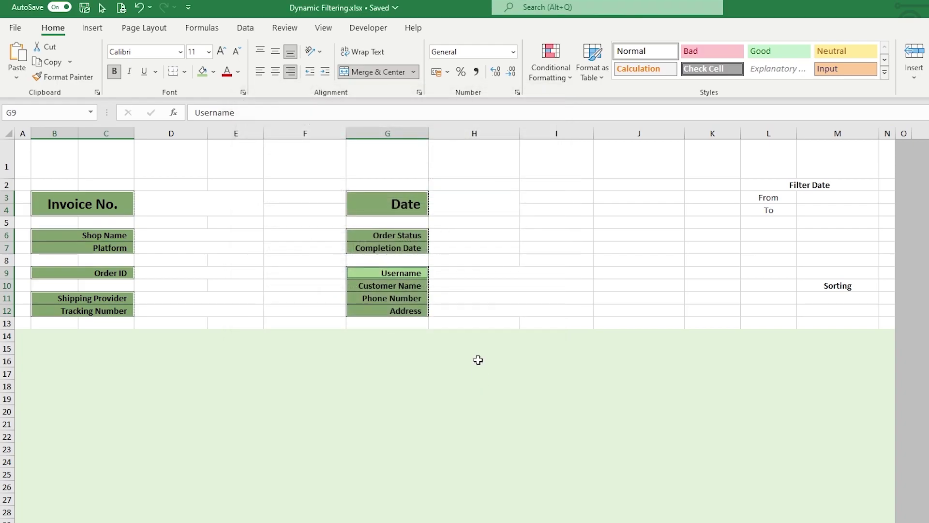
Step: Select the empty input boxes beside every form label
click(176, 200)
drag(181, 234, 182, 248)
ctrl+click(182, 273)
drag(183, 298, 184, 311)
ctrl+click(472, 203)
drag(472, 235, 476, 248)
drag(475, 273, 477, 313)
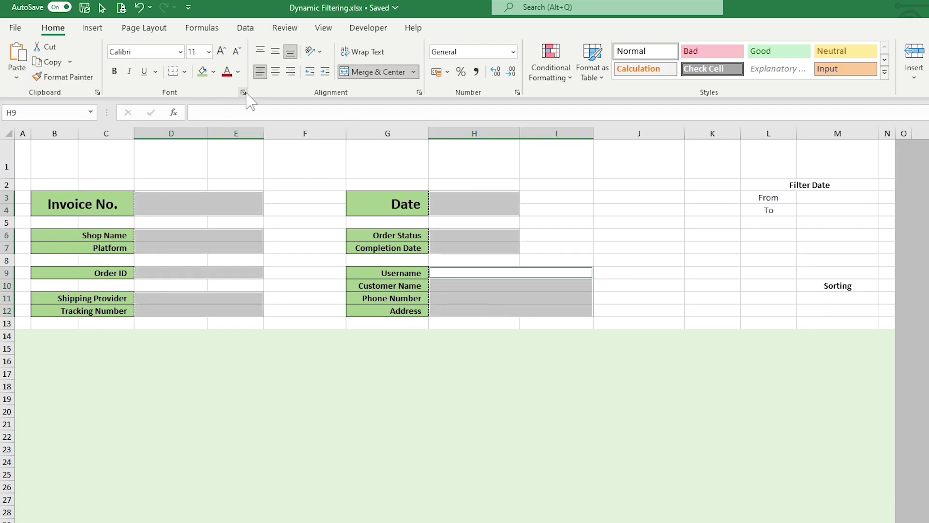
Step: Give the input boxes thin solid top, bottom and inside horizontal borders
click(243, 92)
click(366, 121)
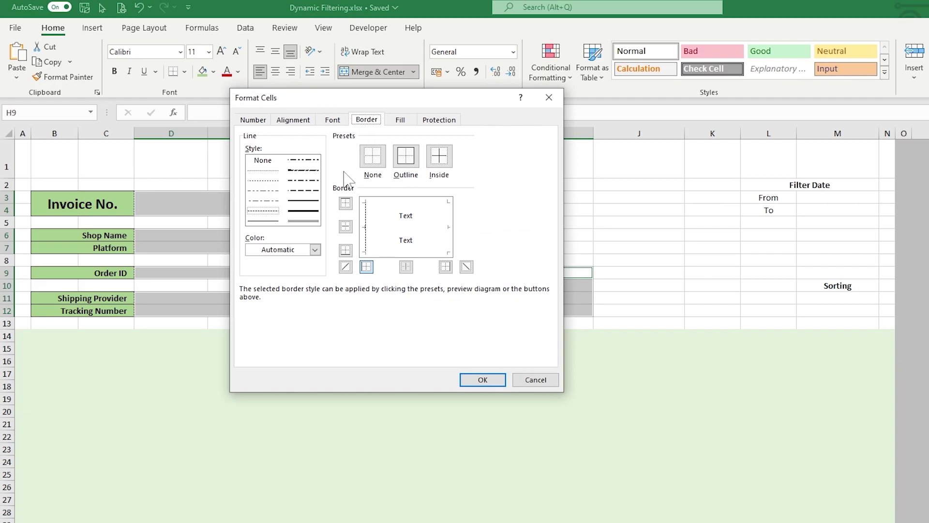
click(274, 221)
click(383, 253)
click(416, 228)
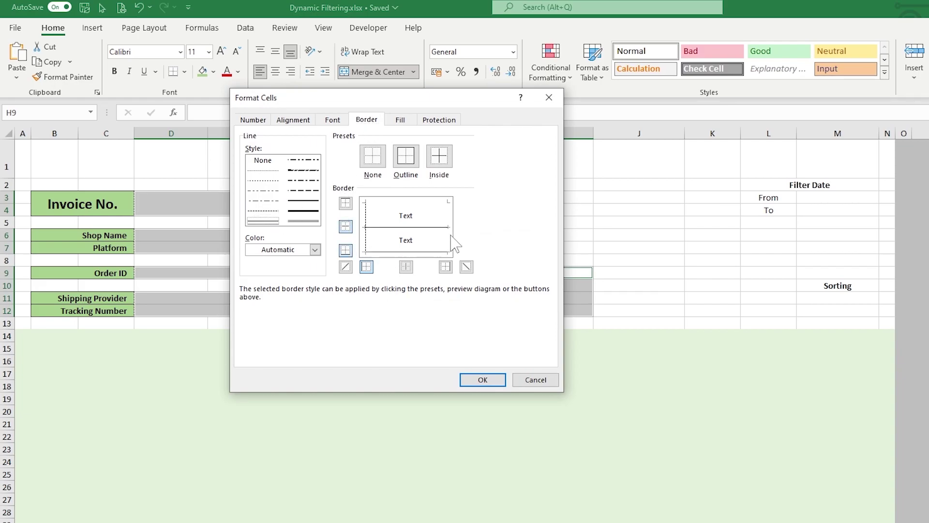
click(433, 201)
click(479, 379)
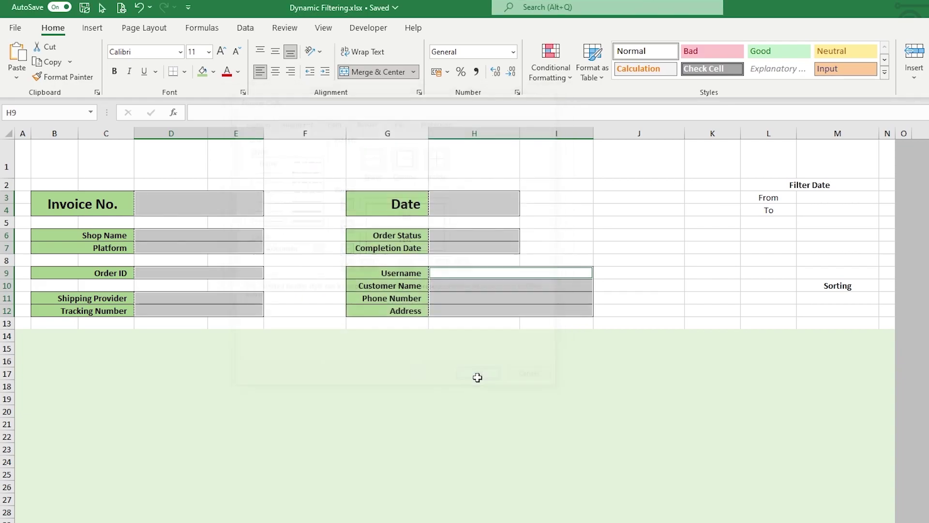
click(773, 187)
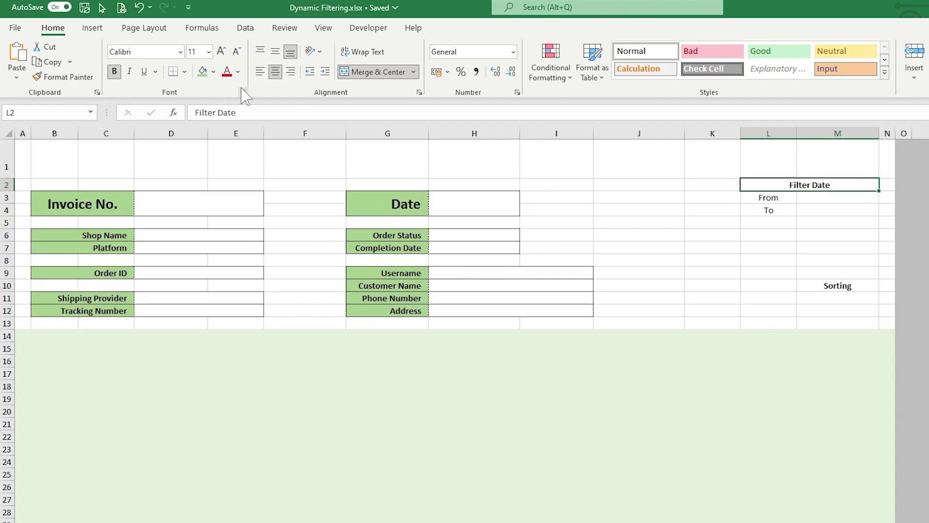
Step: Give the Filter Date and Sorting headings a dotted outline border and light green fill
ctrl+click(821, 285)
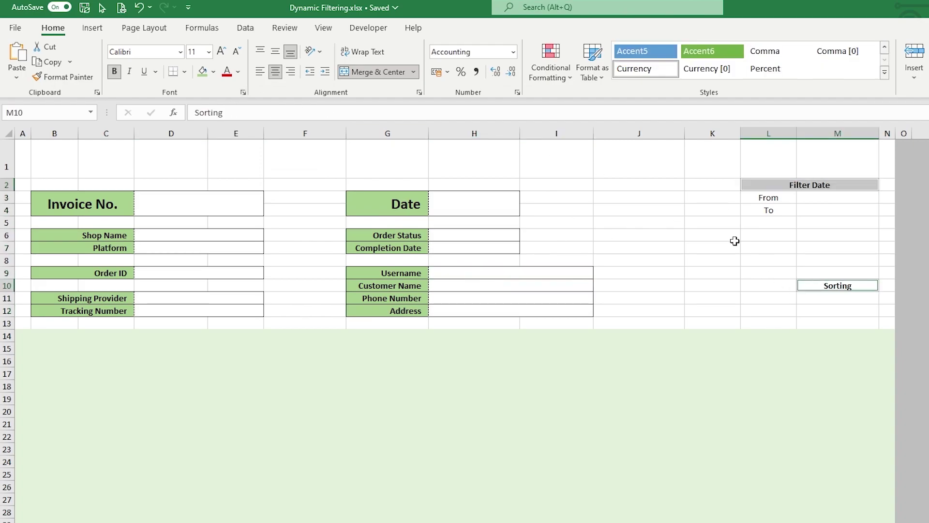
click(243, 92)
click(366, 120)
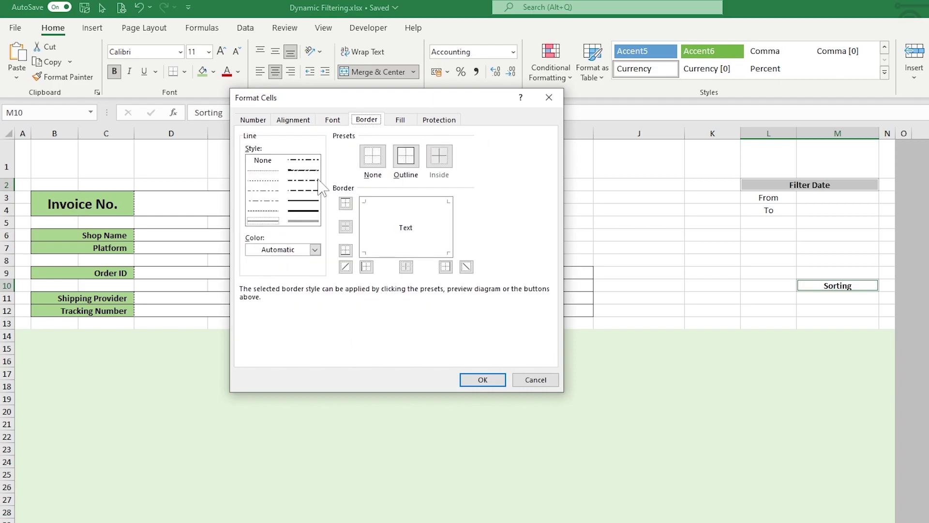
click(402, 161)
click(269, 212)
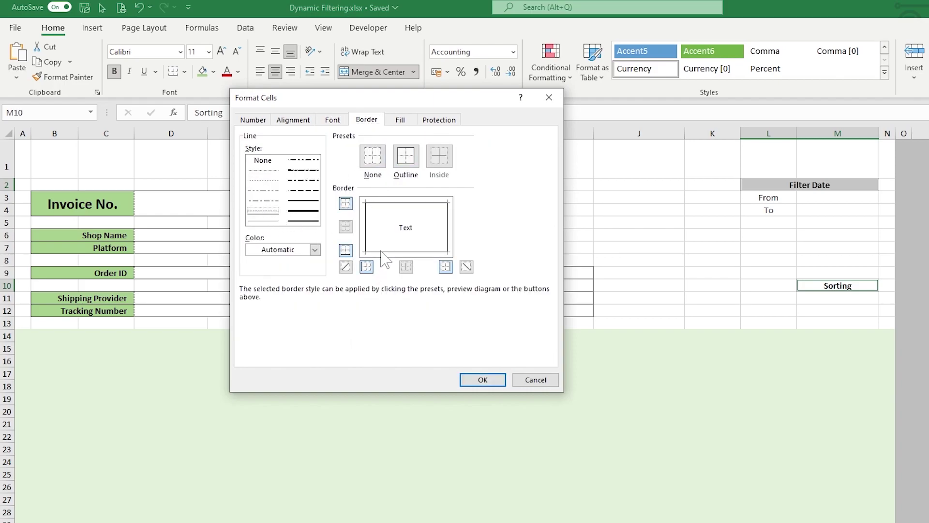
click(401, 121)
click(353, 203)
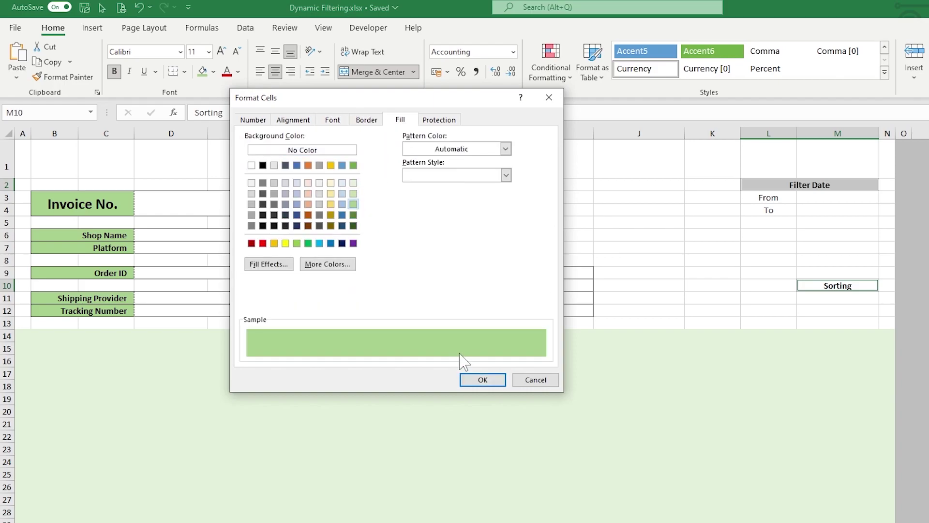
click(473, 379)
Step: Border the sorting input cells M11:M12 with a divider and left, bottom, right edges
drag(850, 298, 852, 311)
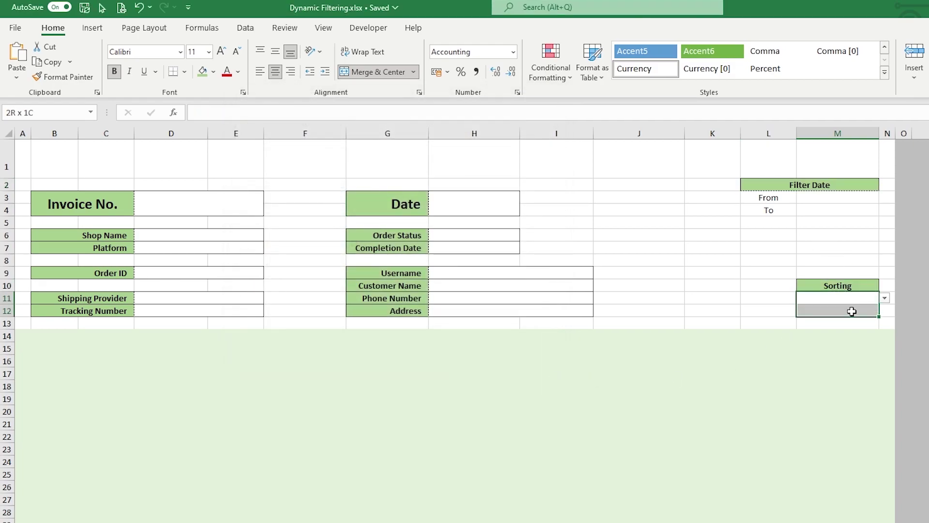
click(243, 92)
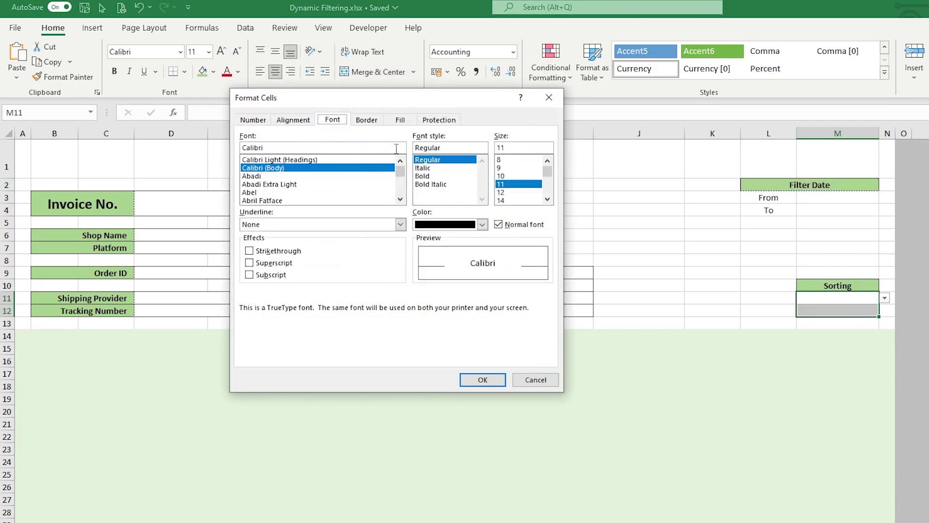
click(367, 121)
click(372, 225)
click(273, 221)
click(366, 224)
click(410, 252)
click(447, 242)
click(482, 379)
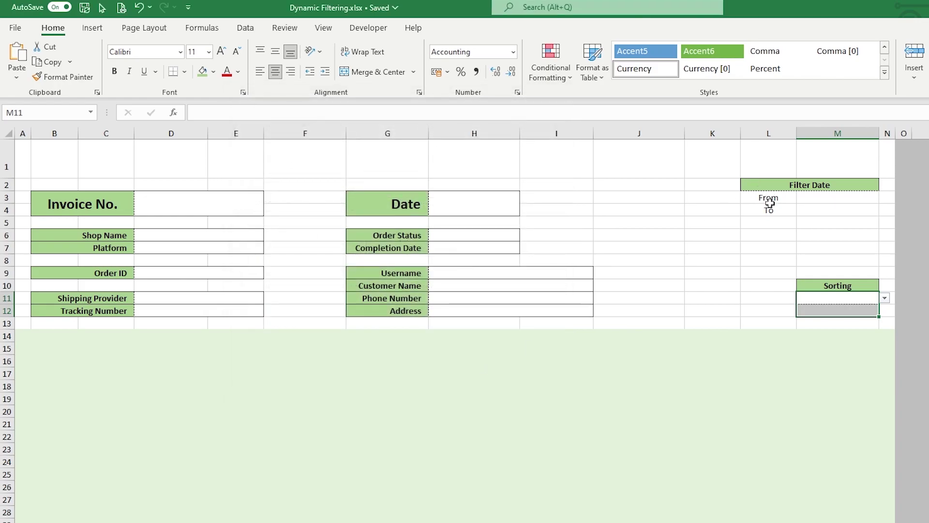
Step: Border the From/To date block in thin solid lines with a dashed label-input divider
drag(769, 200, 809, 209)
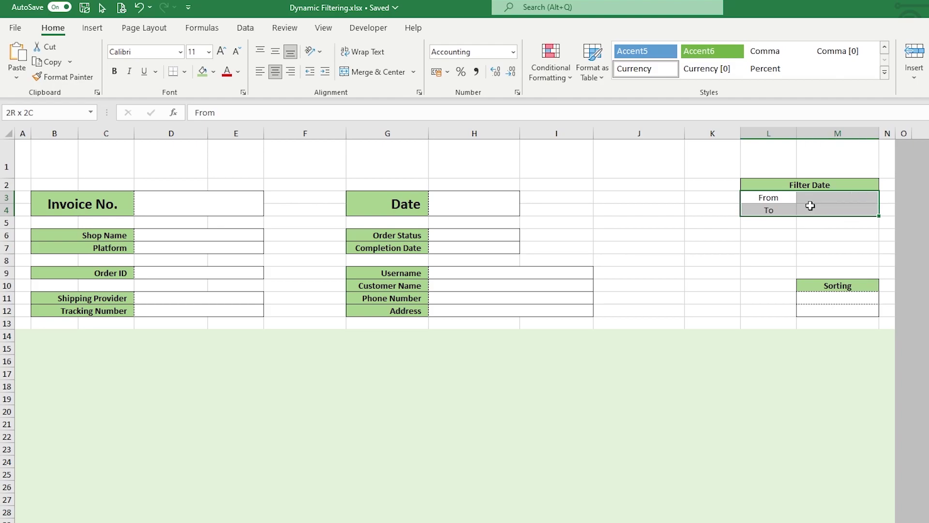
click(243, 93)
click(366, 120)
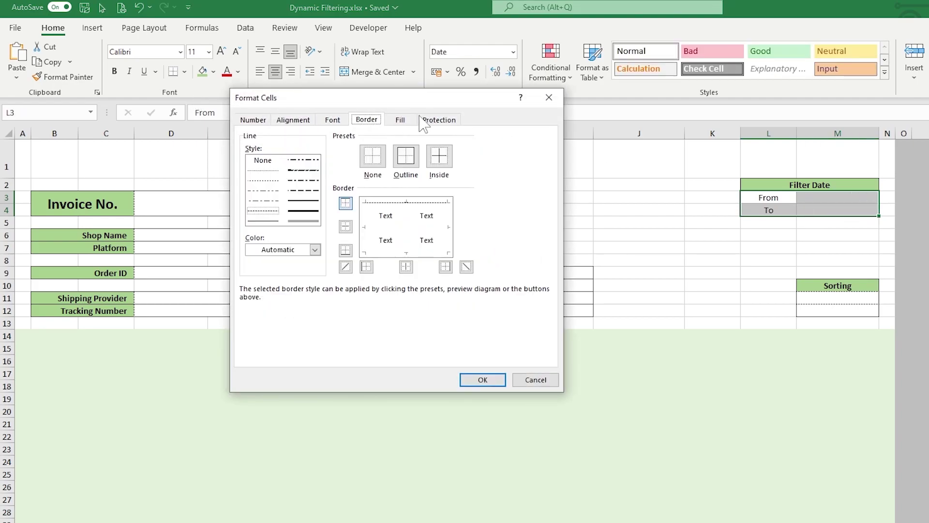
click(262, 220)
click(376, 252)
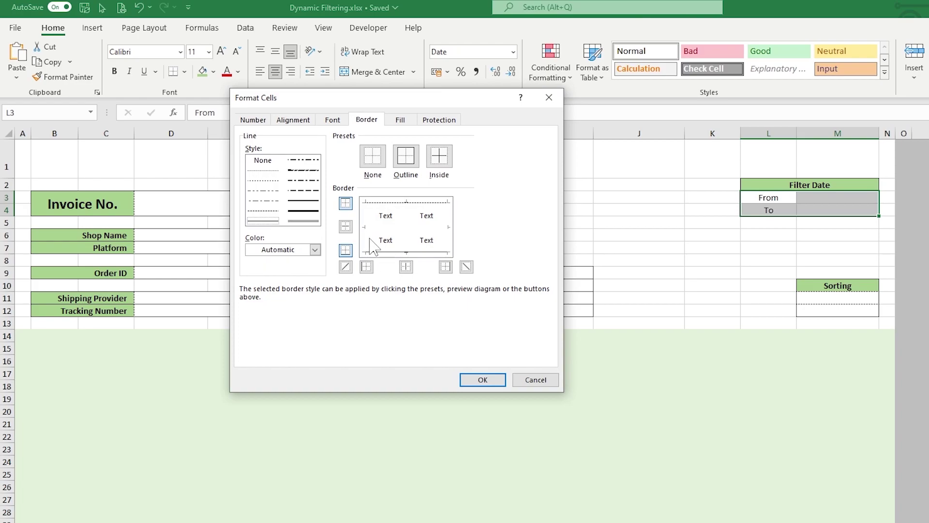
click(367, 240)
click(433, 228)
click(447, 237)
click(263, 211)
click(410, 249)
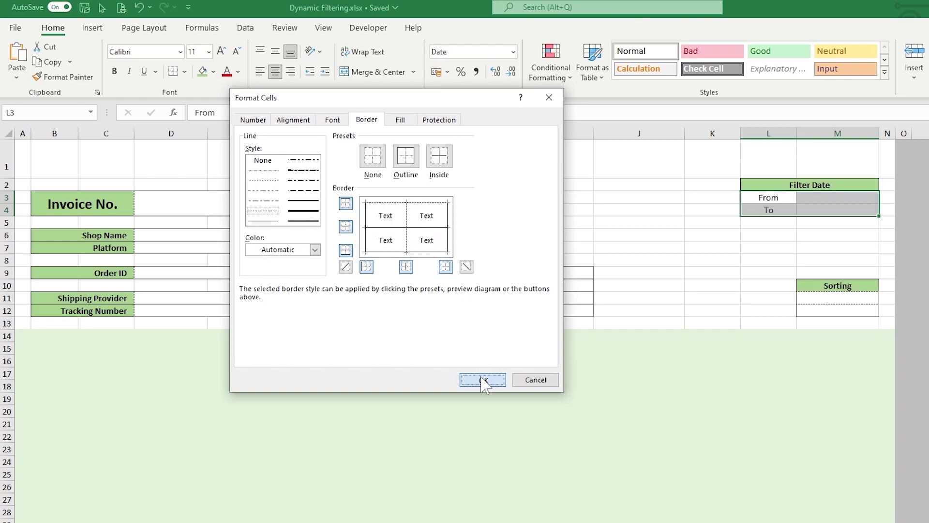
click(482, 380)
Step: Fill the From and To label cells light green
click(721, 272)
drag(768, 198, 767, 209)
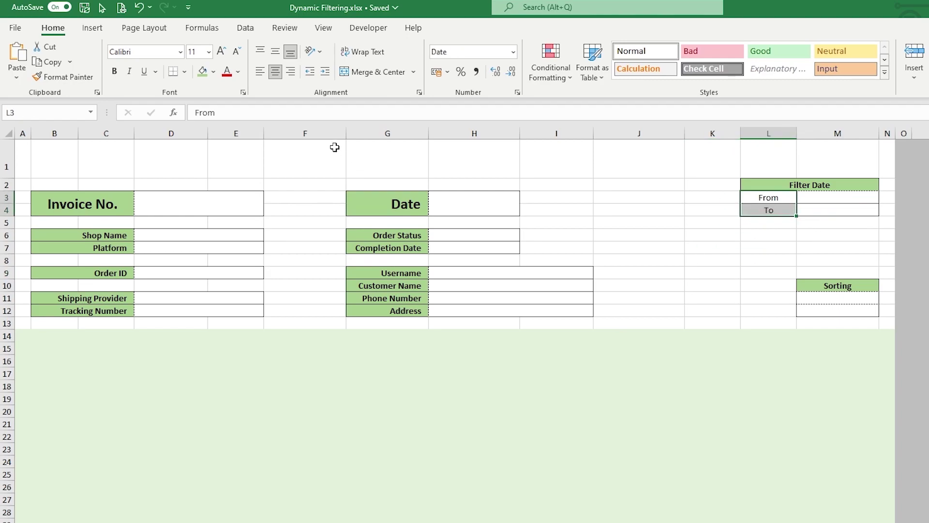
click(213, 72)
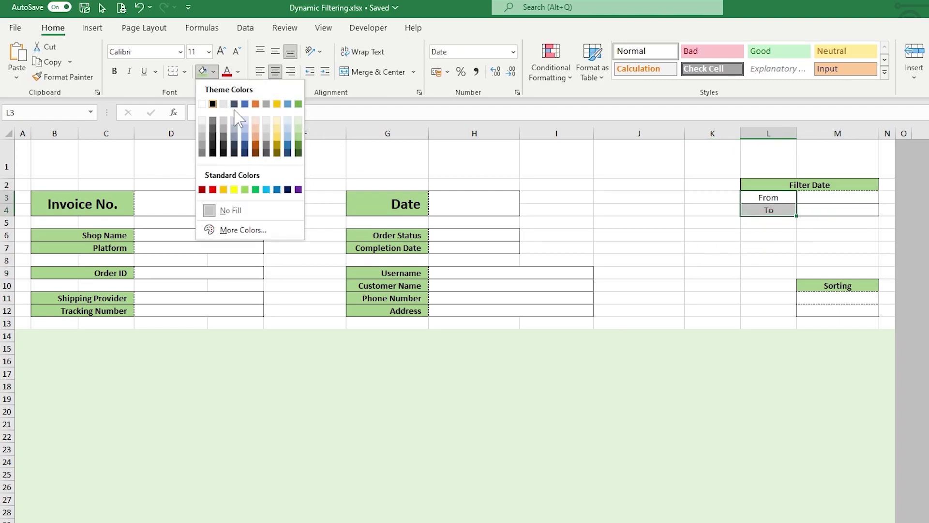
click(301, 121)
drag(793, 237, 788, 251)
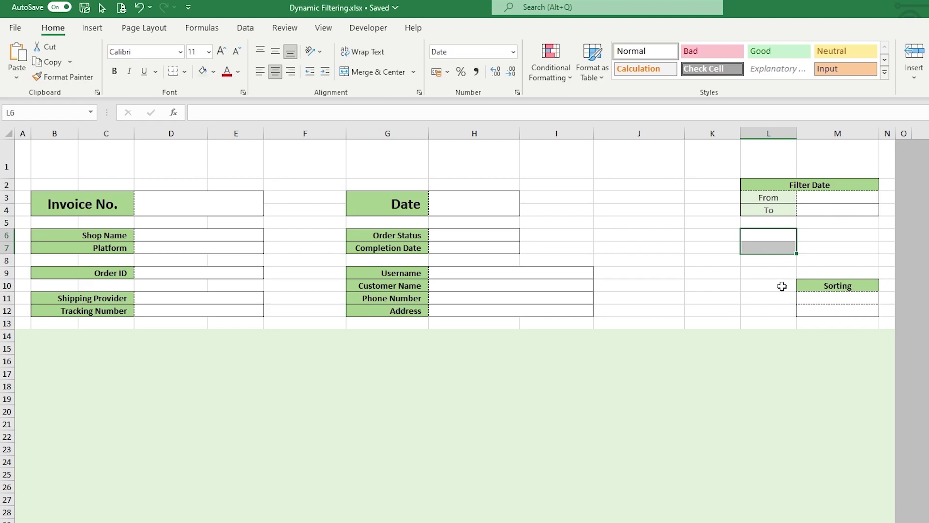
Step: Enter a pasted symbol followed by 'All Orders' as the title in B1
click(781, 311)
click(776, 348)
click(22, 156)
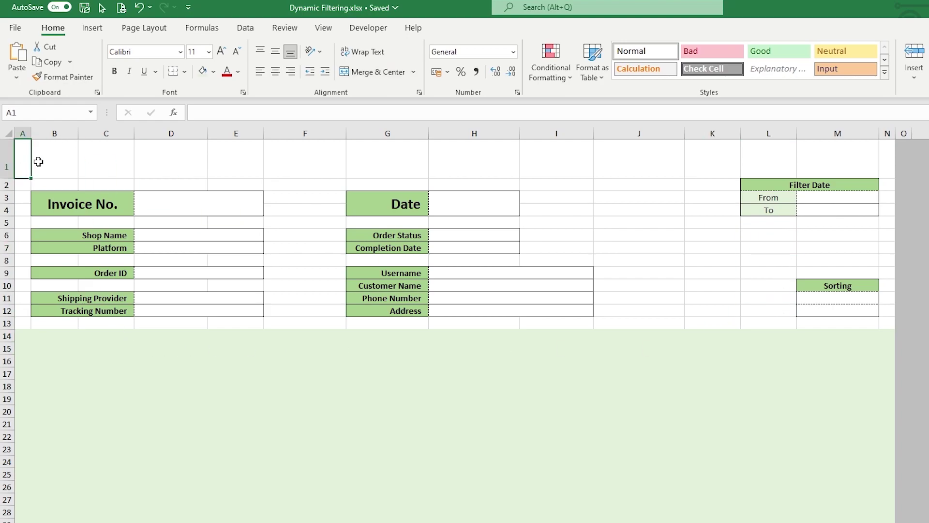
double_click(58, 160)
text(📦)
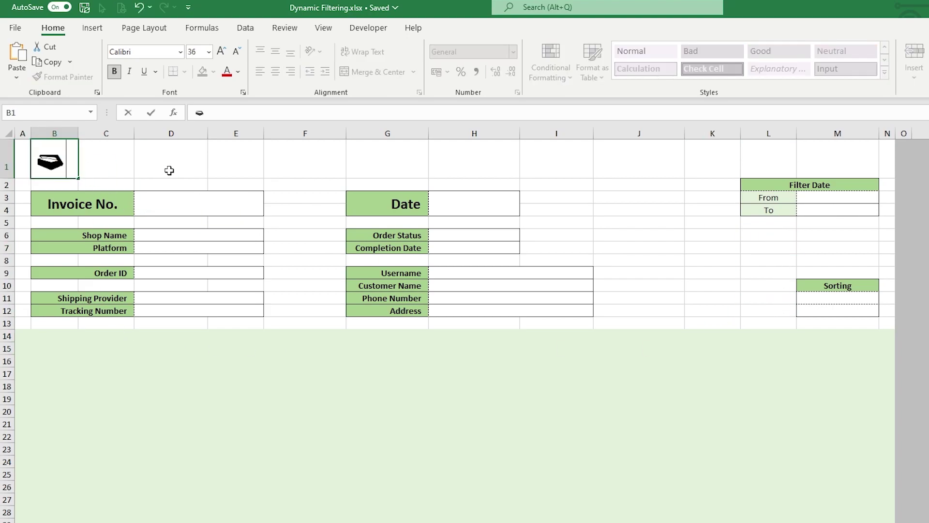
text(All Orders)
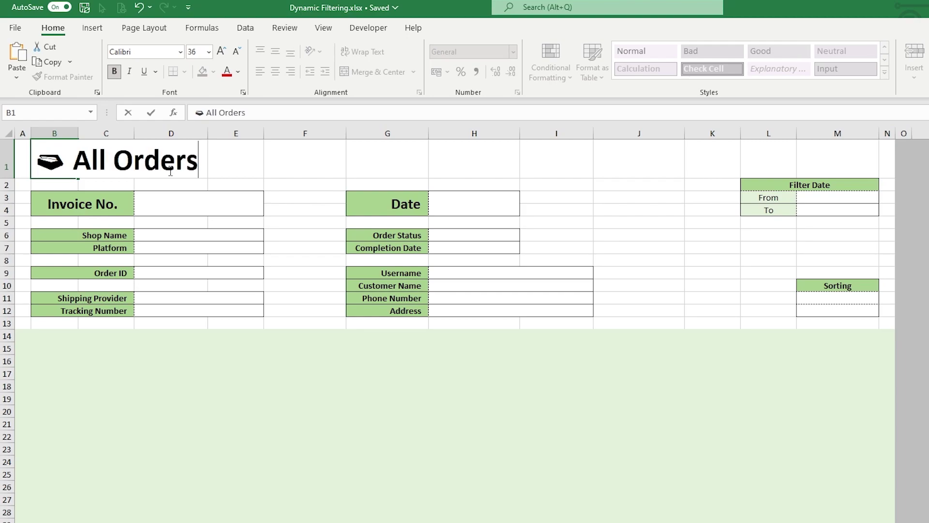
key(Return)
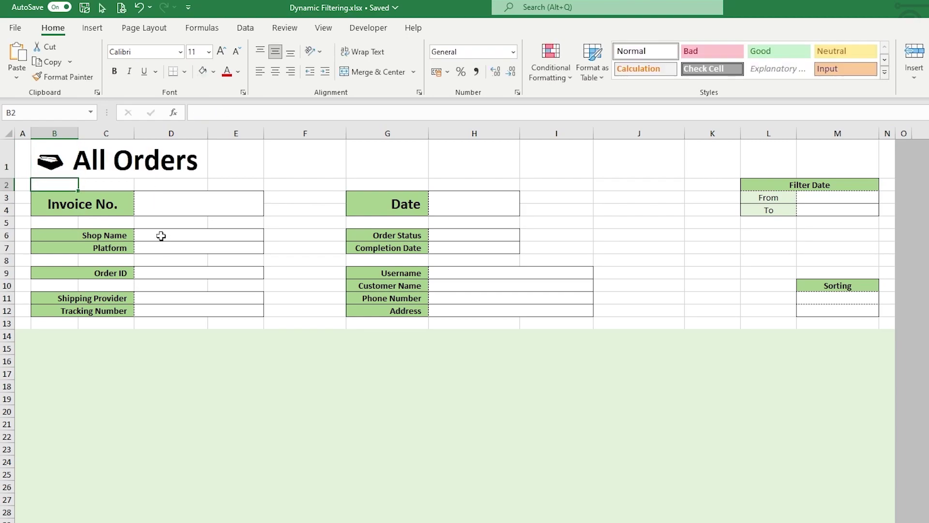
Step: Add a right border to columns A through N
drag(47, 348, 850, 345)
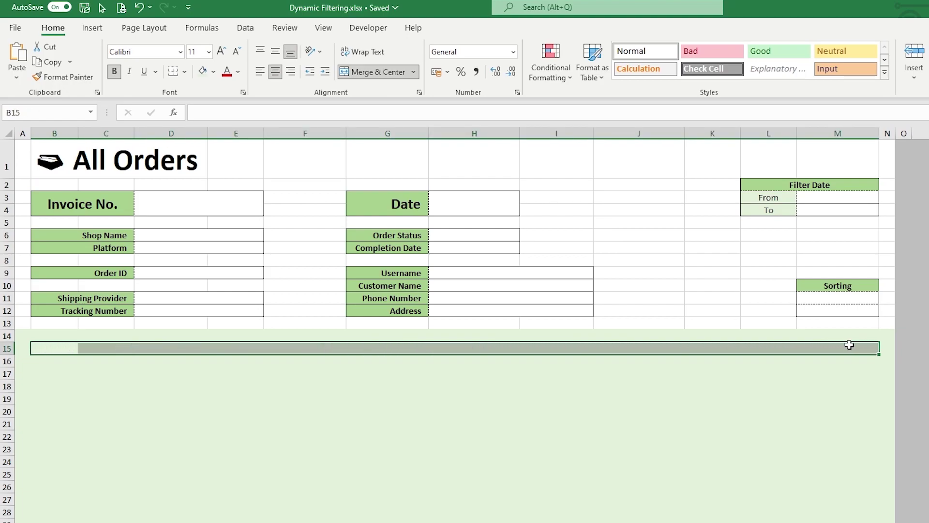
click(887, 336)
drag(888, 133, 2, 132)
click(185, 72)
click(204, 450)
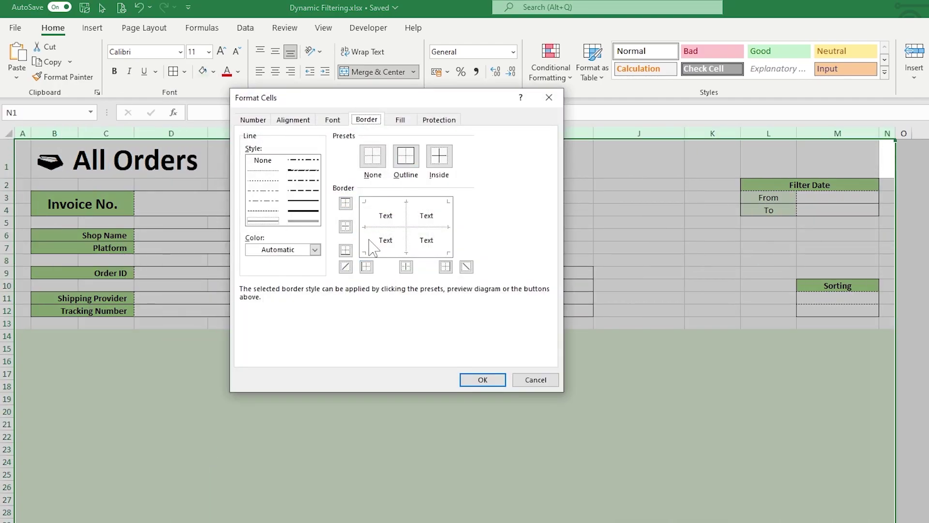
click(449, 244)
click(482, 379)
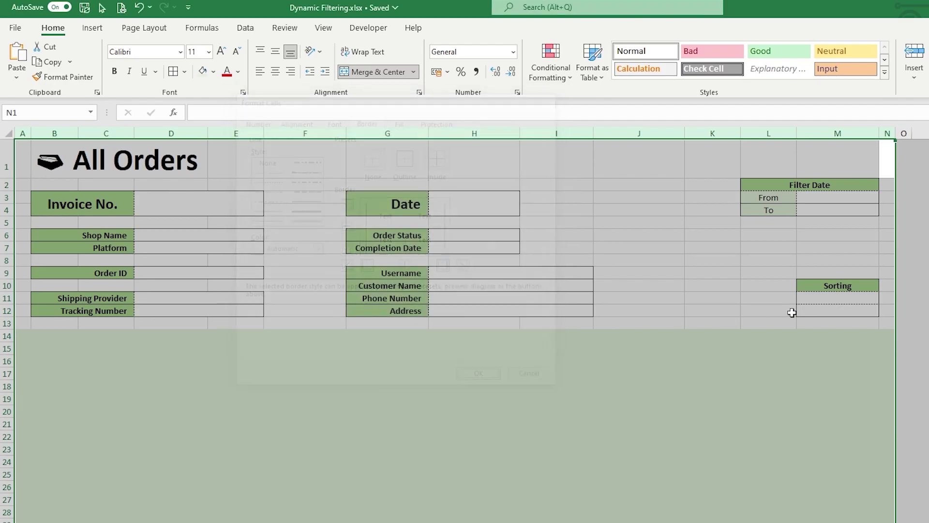
Step: Remove that right border from the form area A1:N13
drag(887, 323, 21, 160)
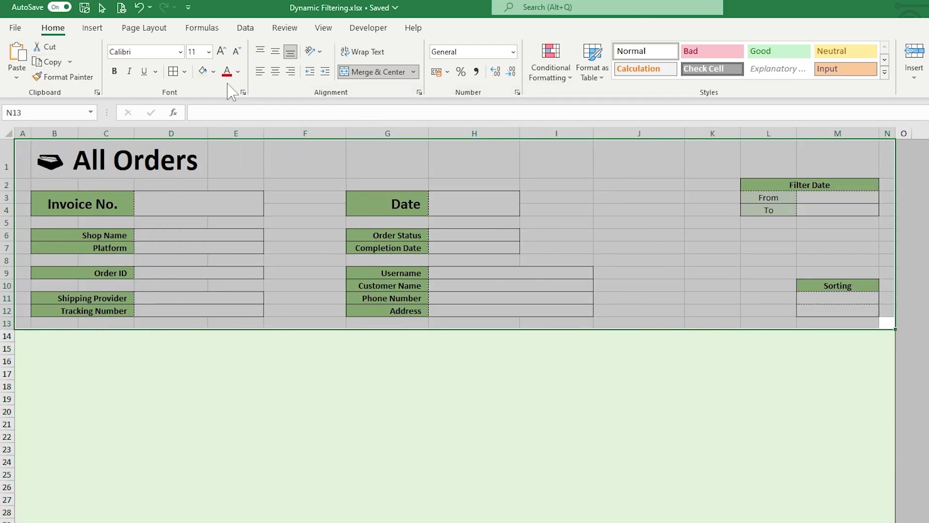
key(ctrl+1)
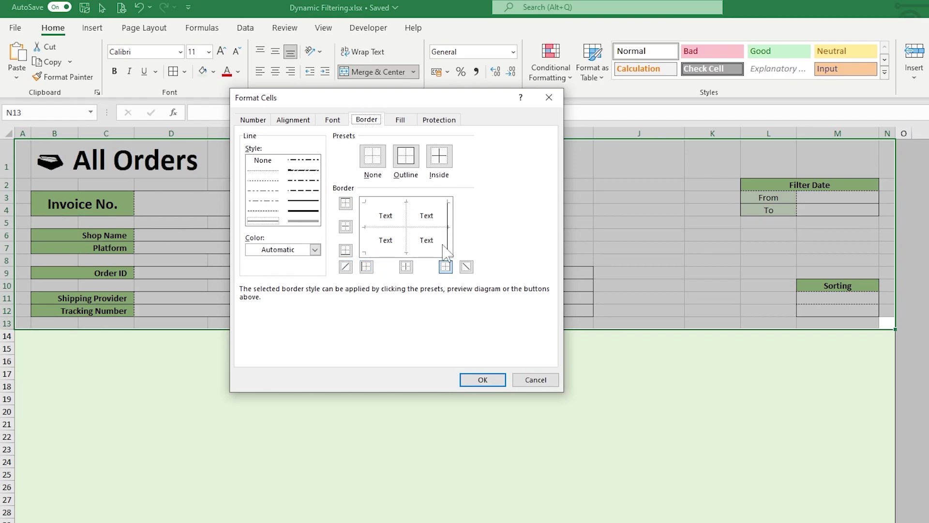
click(445, 265)
click(483, 379)
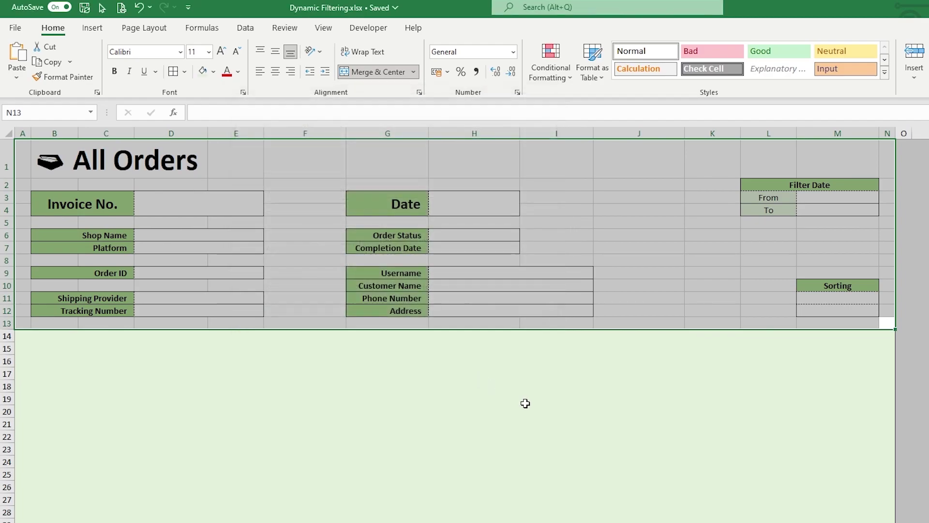
click(535, 409)
drag(46, 342, 861, 352)
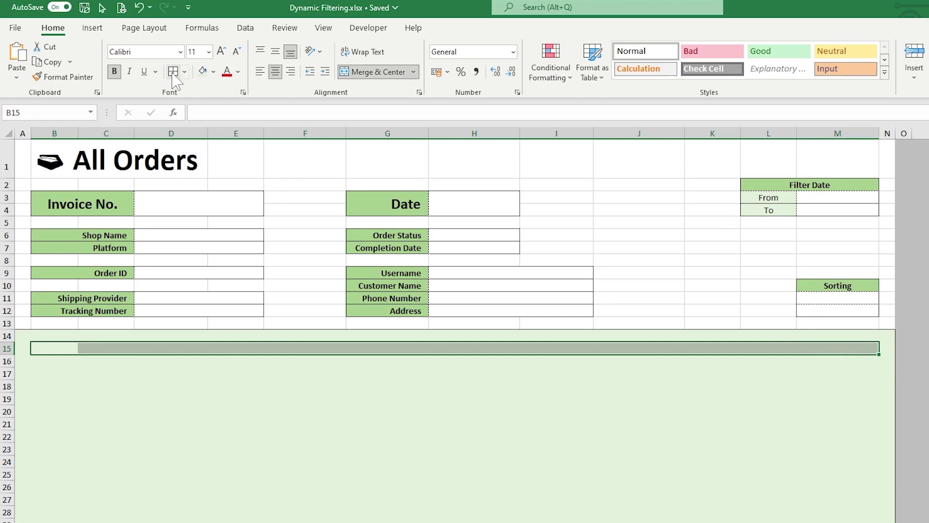
Step: Give header row 15 outline and inside borders, medium top/bottom edges, and darker green fill
key(ctrl+1)
click(411, 175)
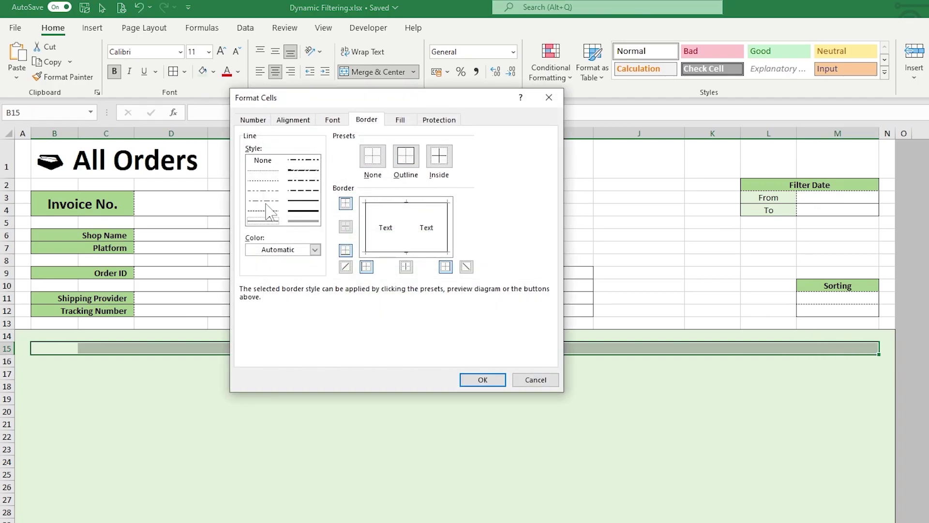
click(409, 227)
click(301, 201)
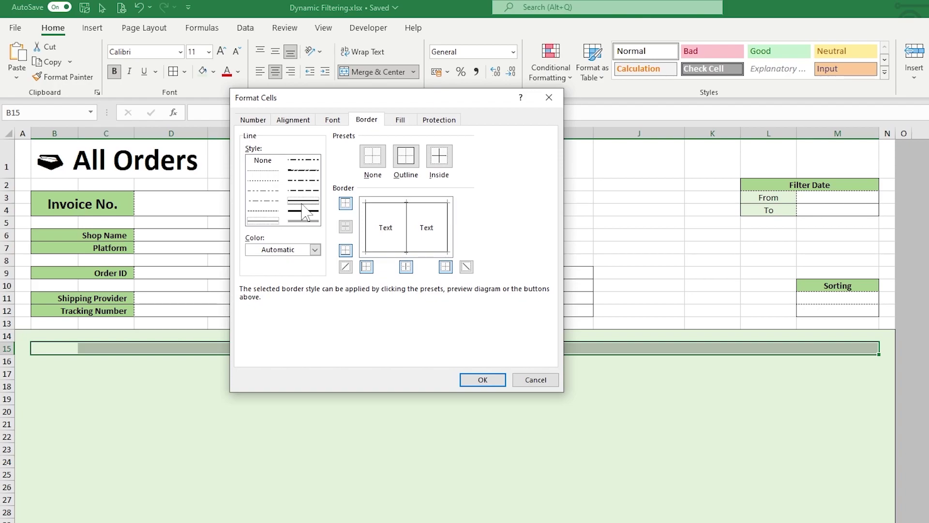
click(383, 203)
click(428, 252)
click(400, 120)
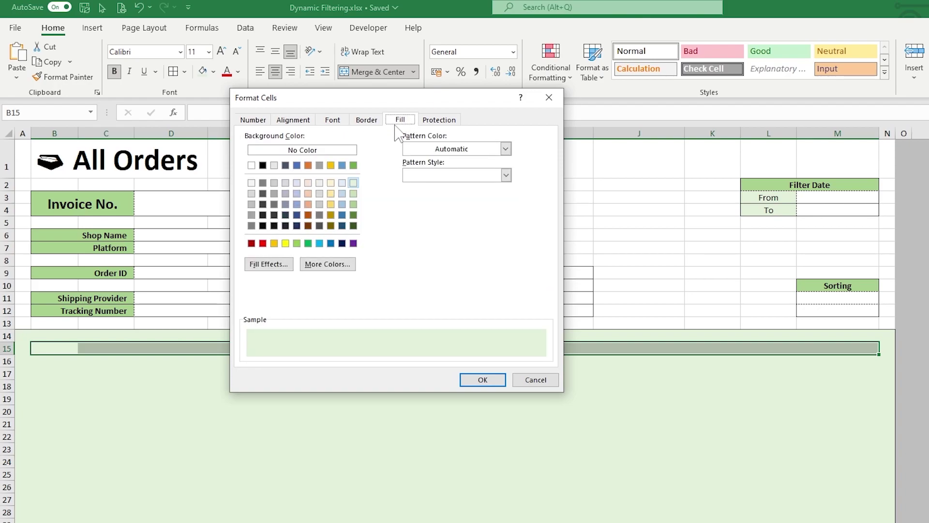
click(353, 205)
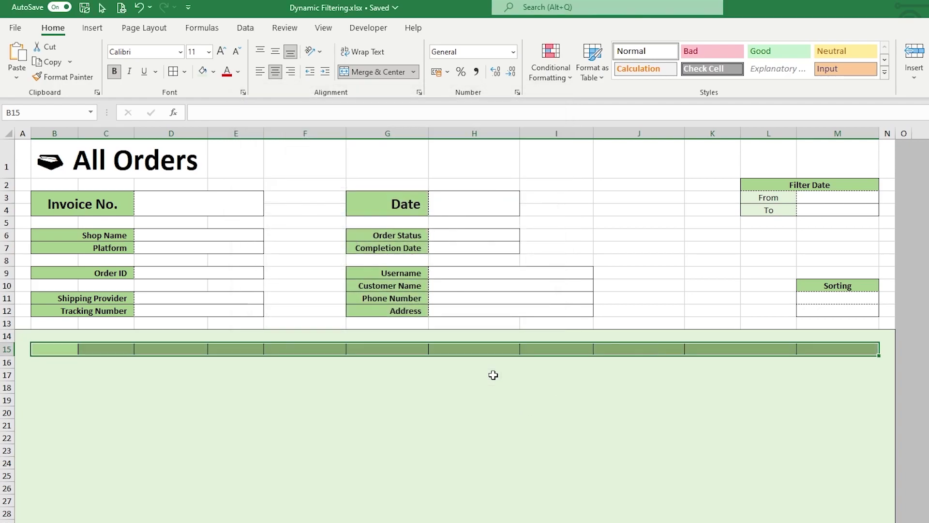
click(111, 376)
Step: Enter headers Invoice No., Date, Shop Name, Platform and Order ID from B15
click(68, 349)
text(Invoice No.)
key(Tab)
text(Date)
key(Tab)
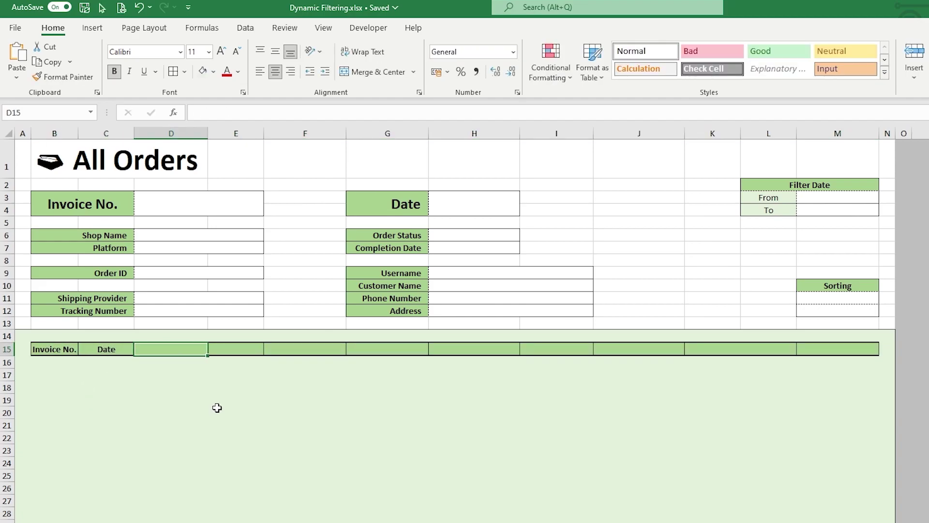
text(Shop Name)
key(Tab)
text(Platform)
key(Tab)
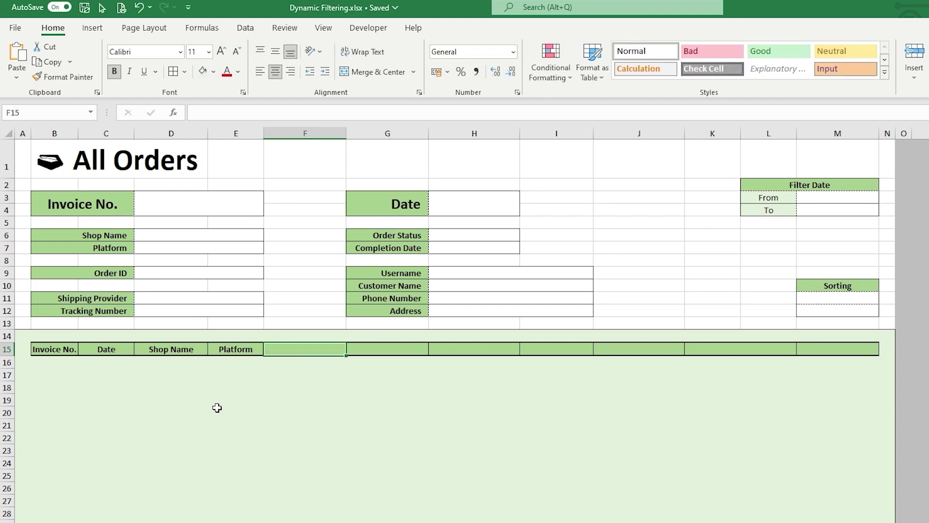
text(Order ID)
key(Tab)
Step: Continue with Username, Customer Name, Shipping Provider, Tracking Number, Order Status, Order Income headers
text(Username)
key(Tab)
text(Customer Name)
key(Tab)
text(Shipping Provider)
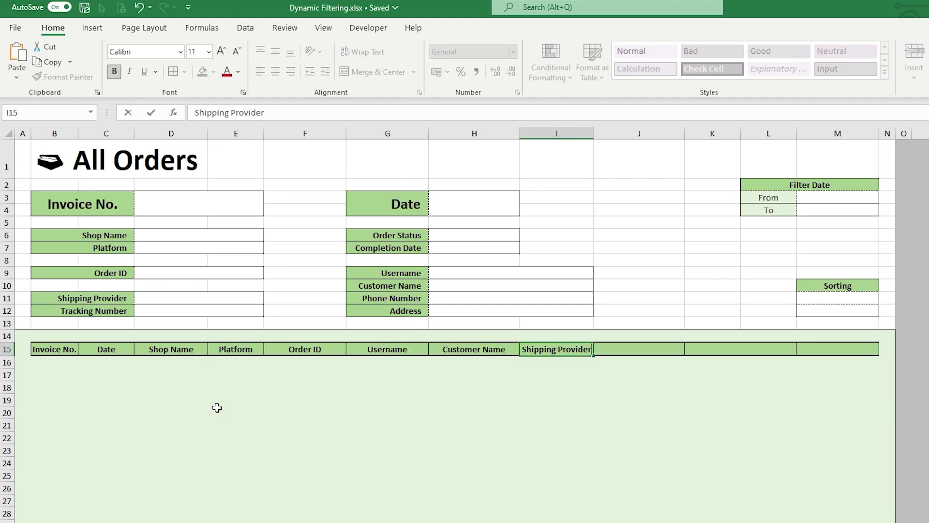
key(Tab)
text(Tracking Number)
key(Tab)
text(Order Status)
key(Tab)
text(Order Income)
key(Down)
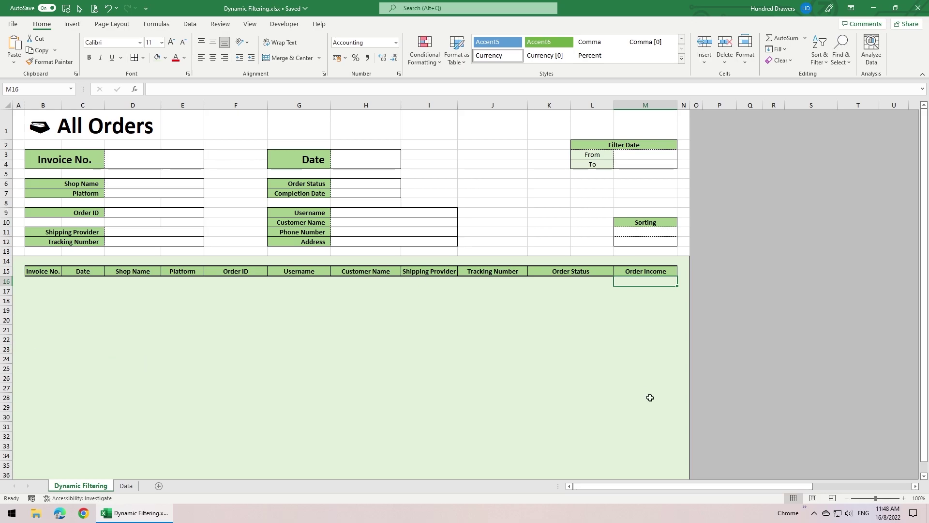
Step: Give the helper header block P14:AD15 outline and inside borders
drag(642, 486, 789, 487)
click(282, 271)
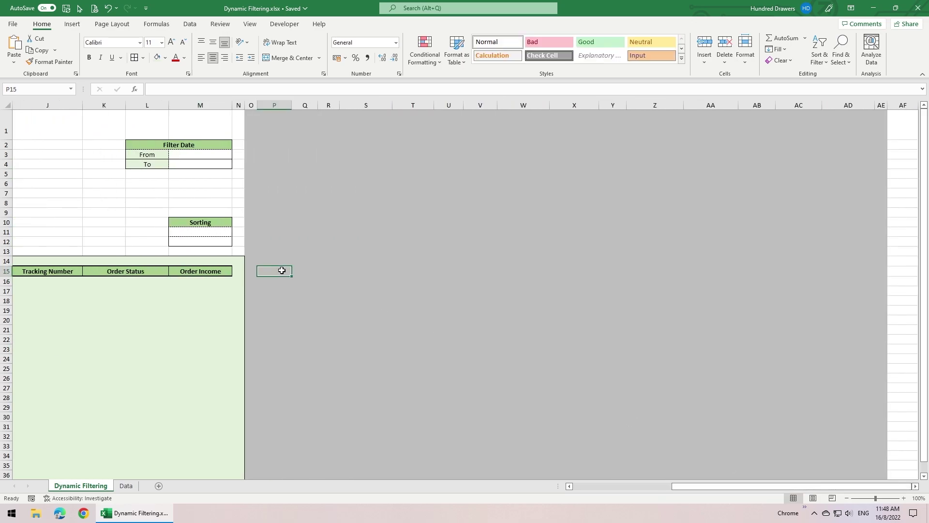
click(281, 261)
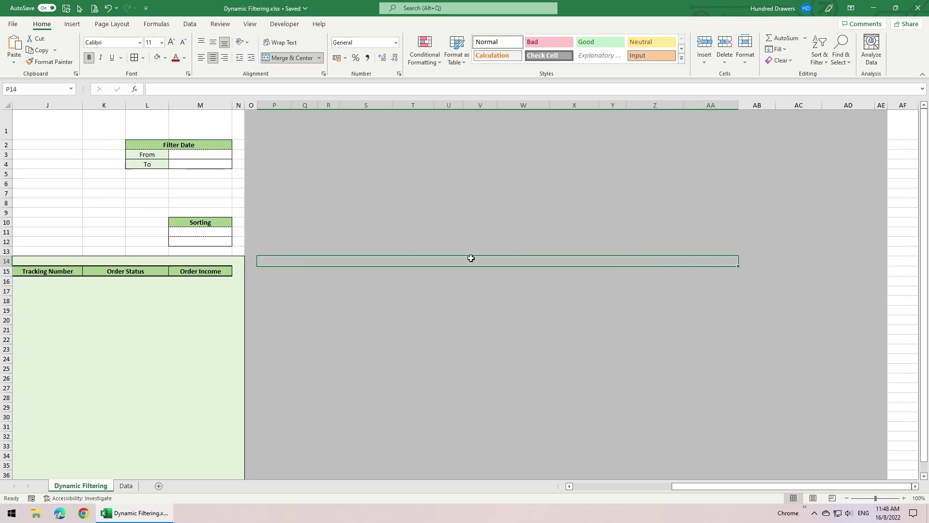
mouse_move(467, 261)
mouse_down()
mouse_move(814, 261)
mouse_move(814, 269)
mouse_up()
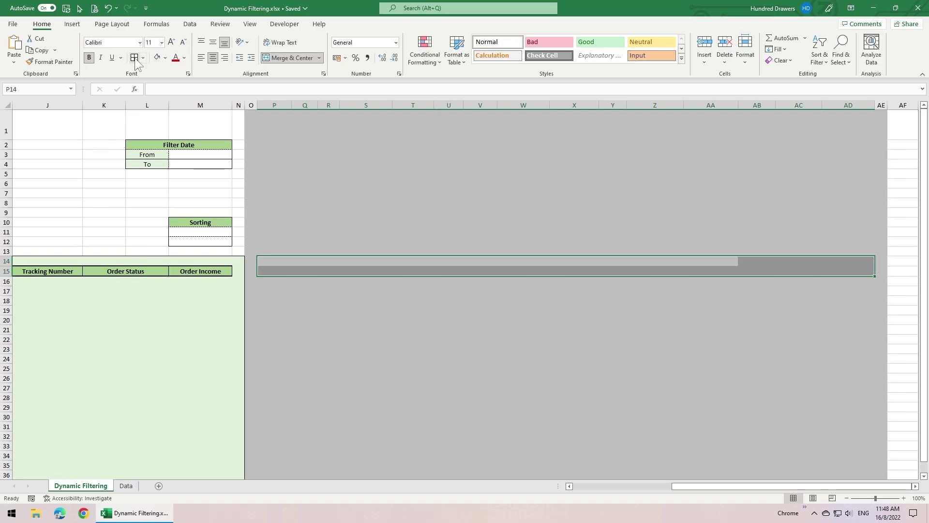
key(ctrl+1)
click(313, 122)
click(339, 122)
click(372, 294)
Step: Fill helper row 14 green and row 15 light green
drag(532, 266, 828, 264)
click(165, 58)
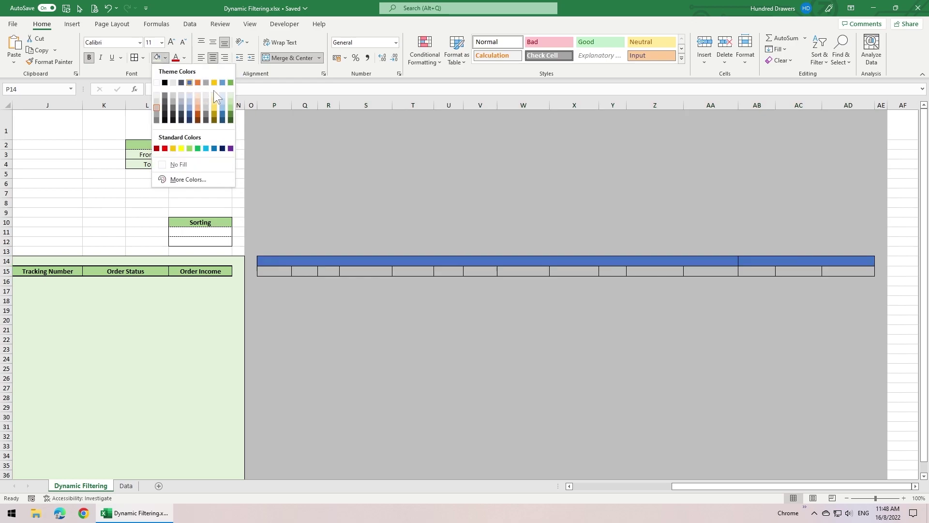
click(231, 82)
drag(275, 269, 851, 269)
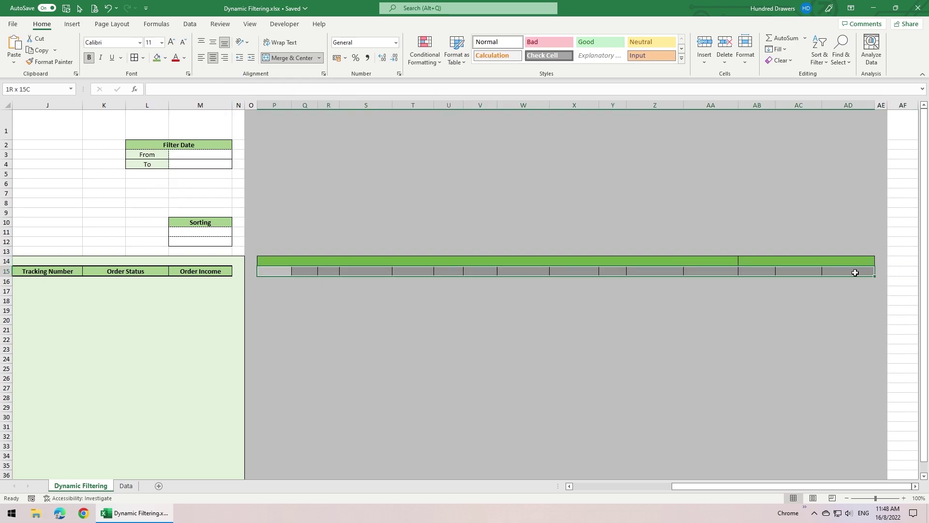
click(165, 57)
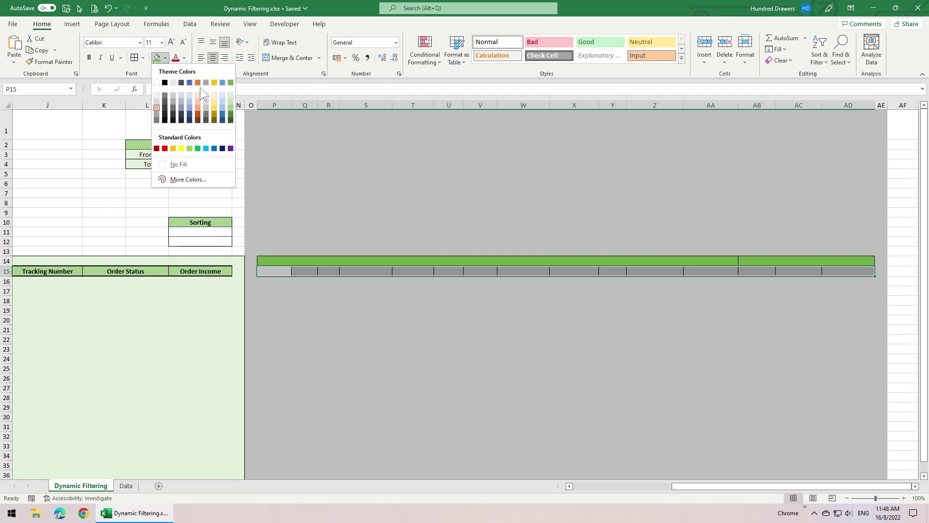
click(231, 107)
Step: Enter 'Matched' as the first helper title
click(419, 262)
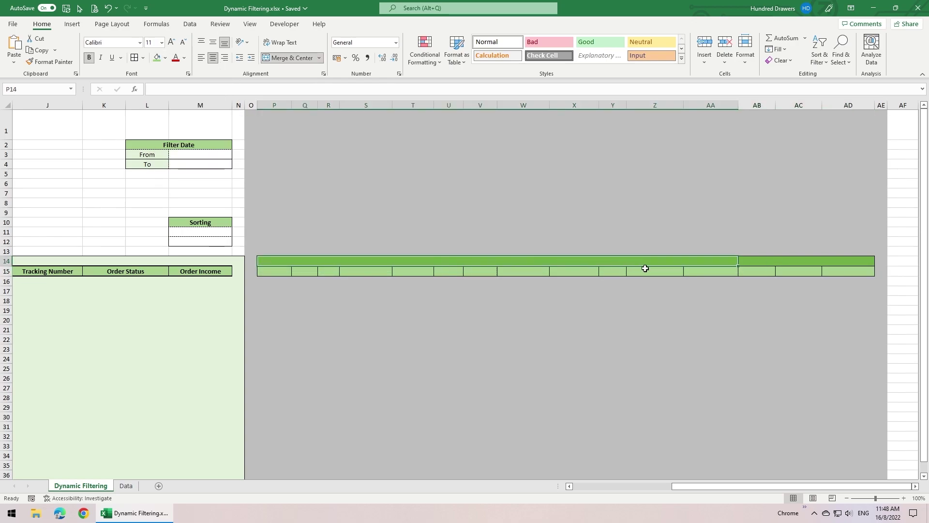
text(Matched)
click(809, 265)
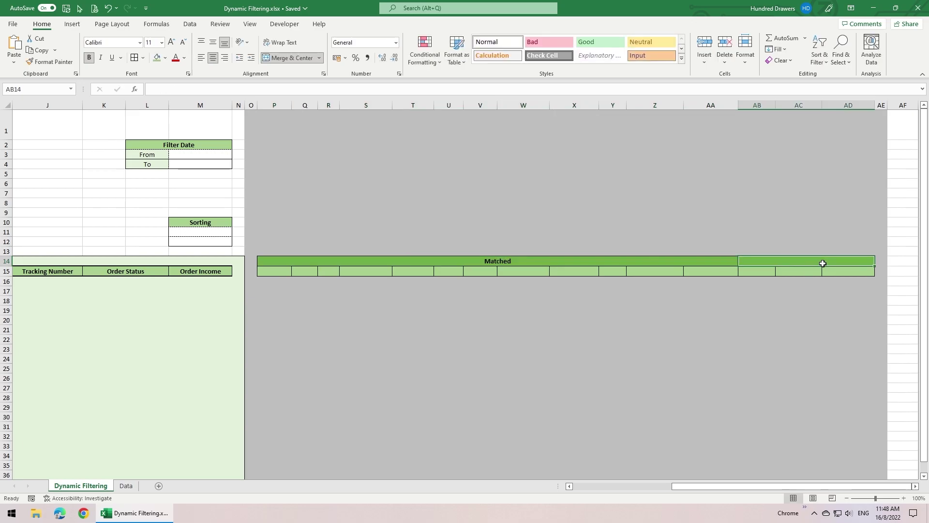
Step: Enter the Filtered title and give the AB11:AC12 block inside and outline borders
text(Filtered)
click(823, 263)
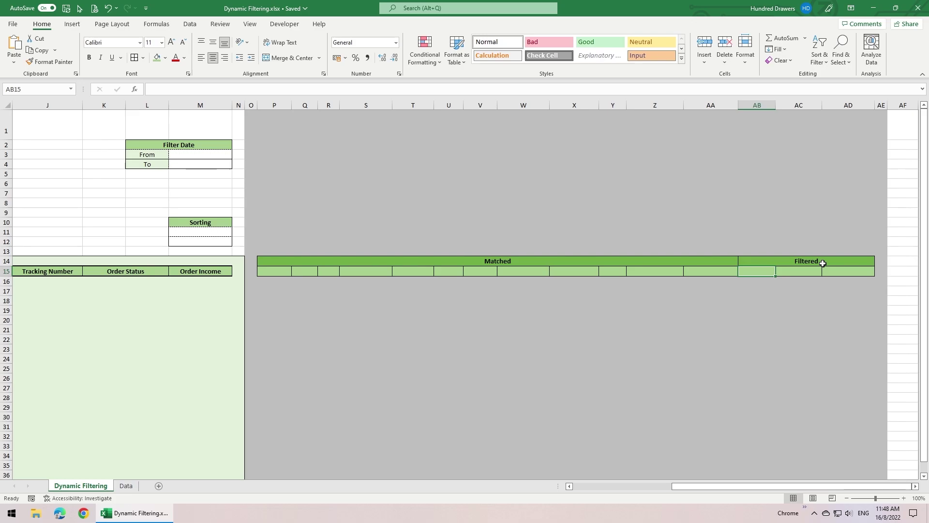
key(Return)
drag(762, 233, 813, 242)
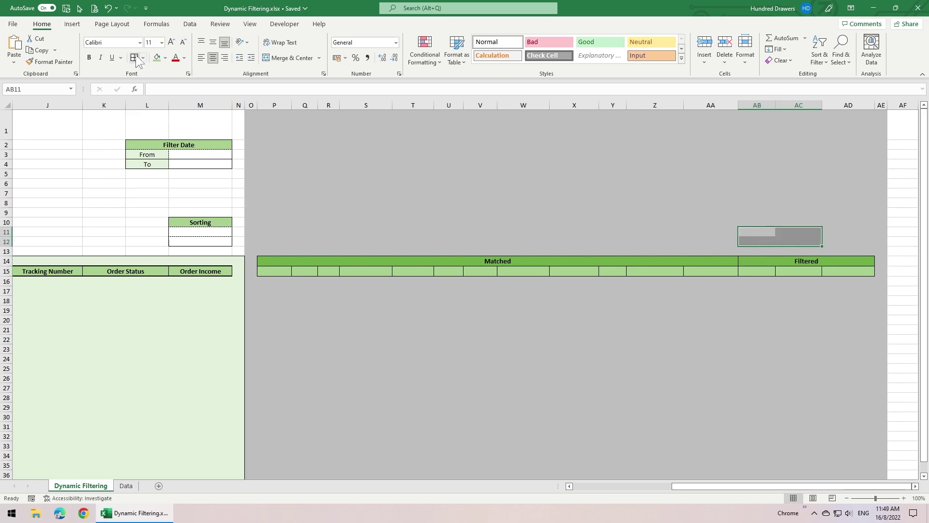
key(ctrl+1)
click(339, 124)
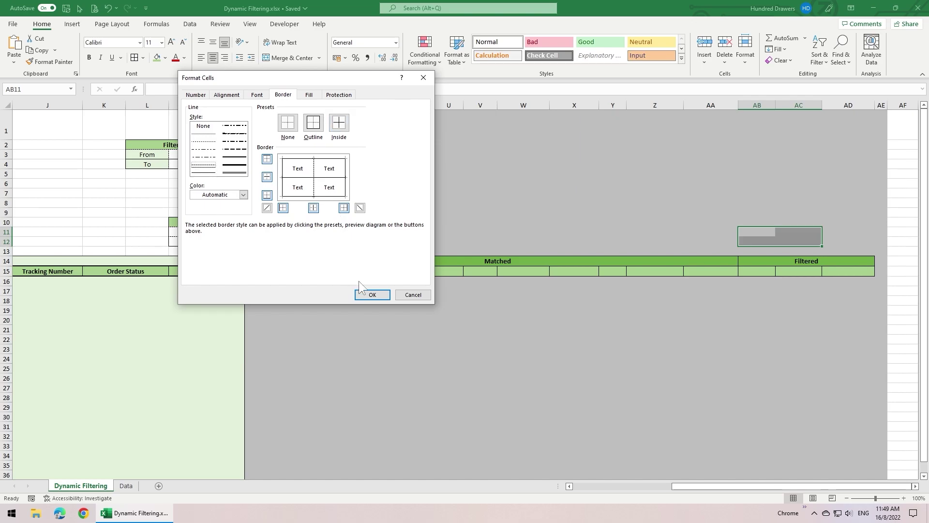
click(366, 292)
Step: Fill AB11:AB12 green and AC11:AC12 light green
drag(761, 233, 798, 241)
click(165, 58)
click(230, 108)
click(165, 58)
click(230, 96)
Step: Label the block's cells 'Data Size' and 'Sorting ID'
click(767, 233)
text(Dat)
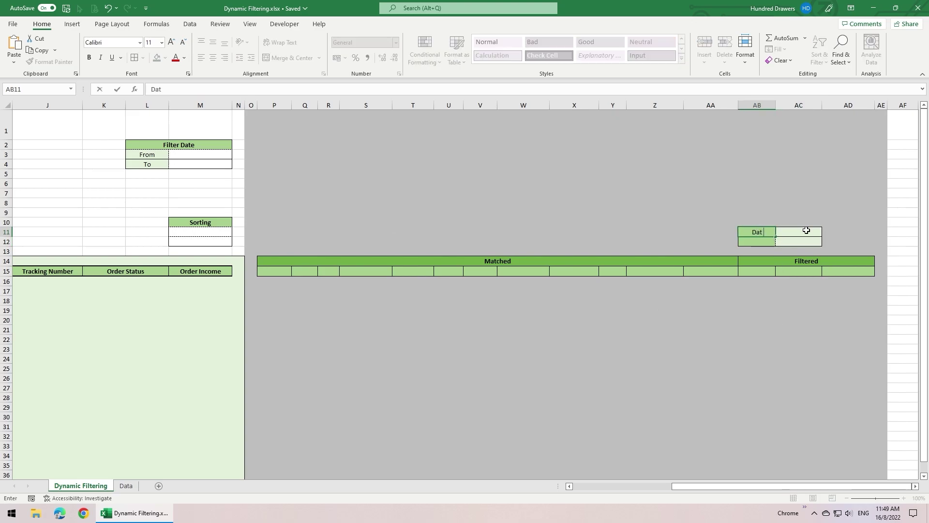
text(a Size)
key(Return)
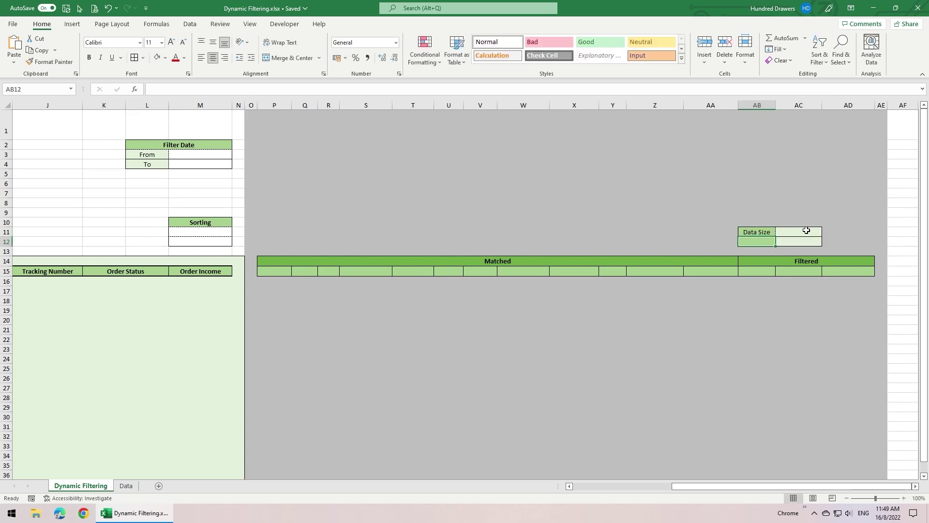
text(Sorting ID)
key(Return)
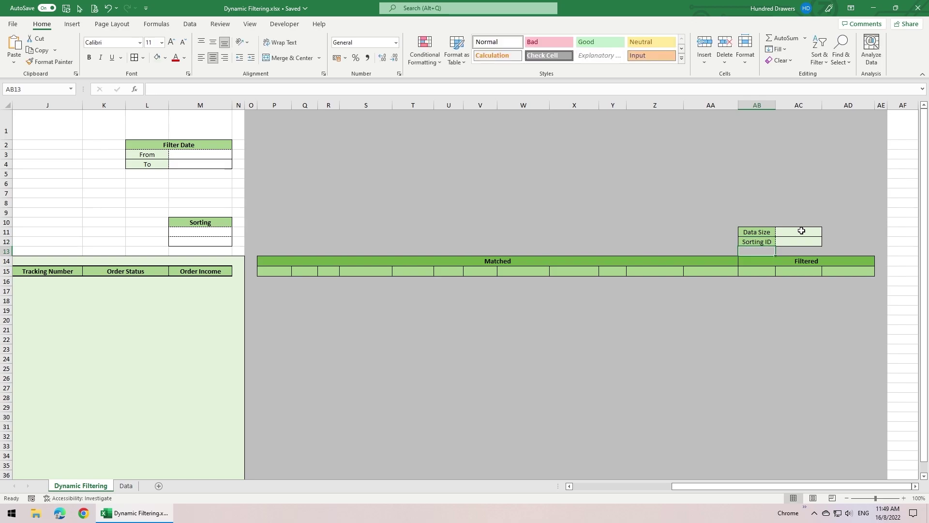
Step: Enter Matched headers From Date, To Date, Status, Completed Date, Shop Name and Platform in row 15
click(282, 270)
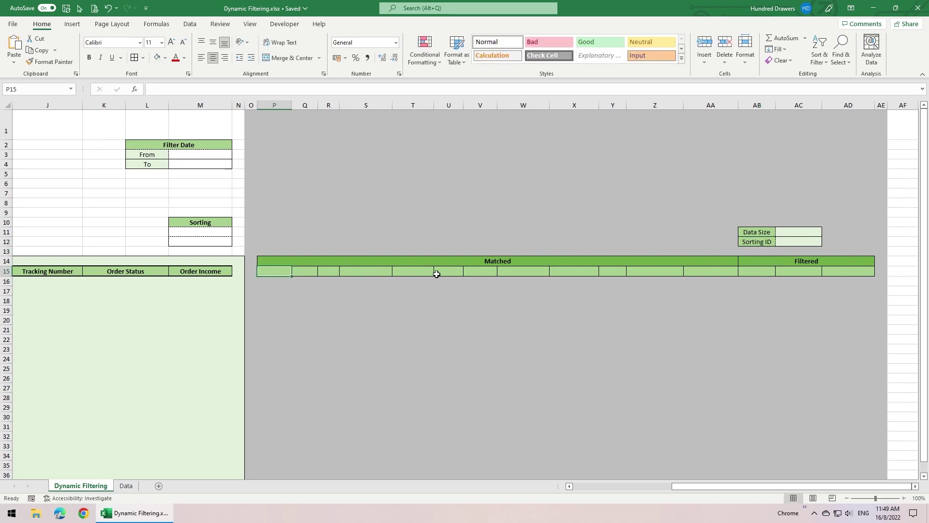
text(From Date)
key(Tab)
text(To Date)
key(Tab)
text(Status)
key(Tab)
text(Completed)
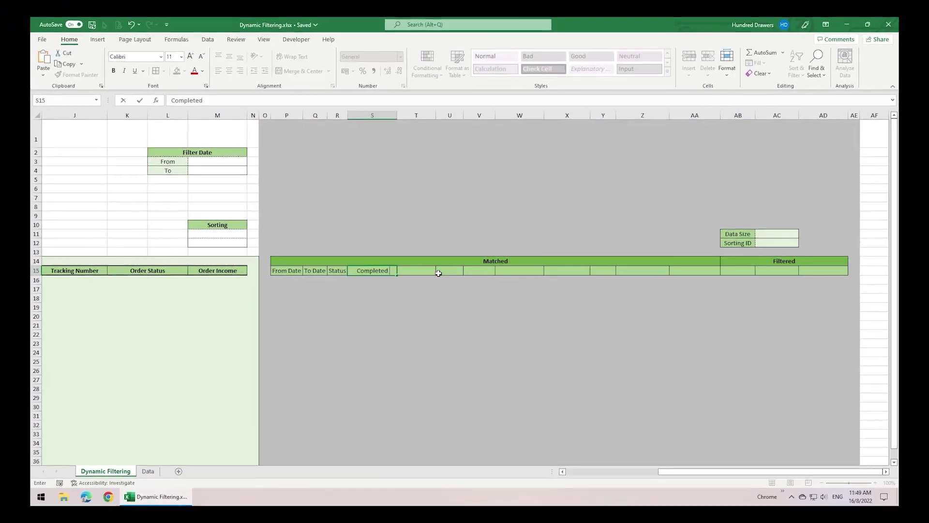
text( Date)
key(Tab)
text(Shop Name)
key(Tab)
text(Platform)
key(Tab)
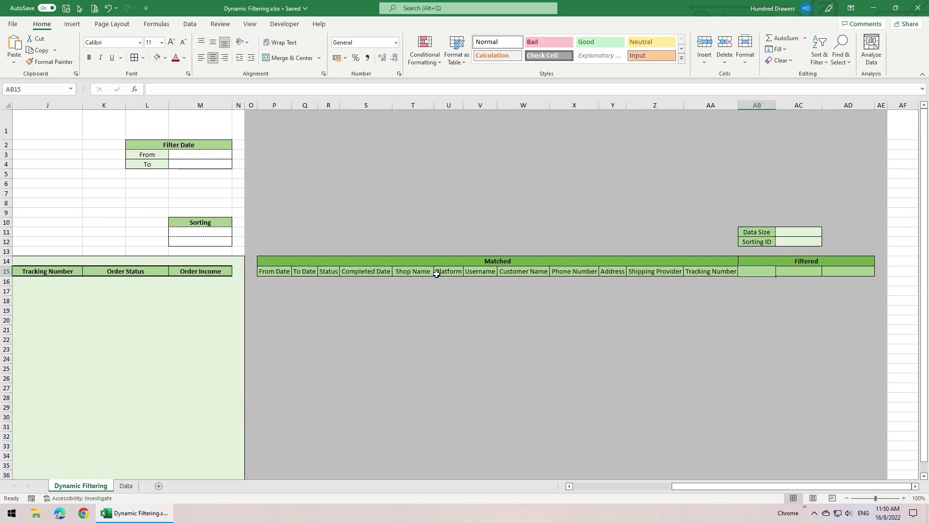
Step: Enter Filtered headers Invoice No., Purchase Date and Completed Date
text(Invoice No.)
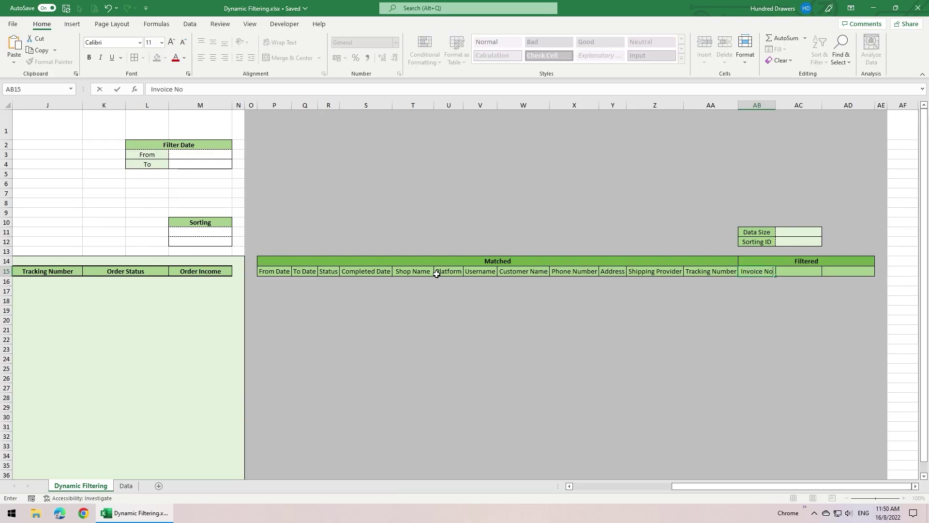
key(Tab)
text(Purchase Date)
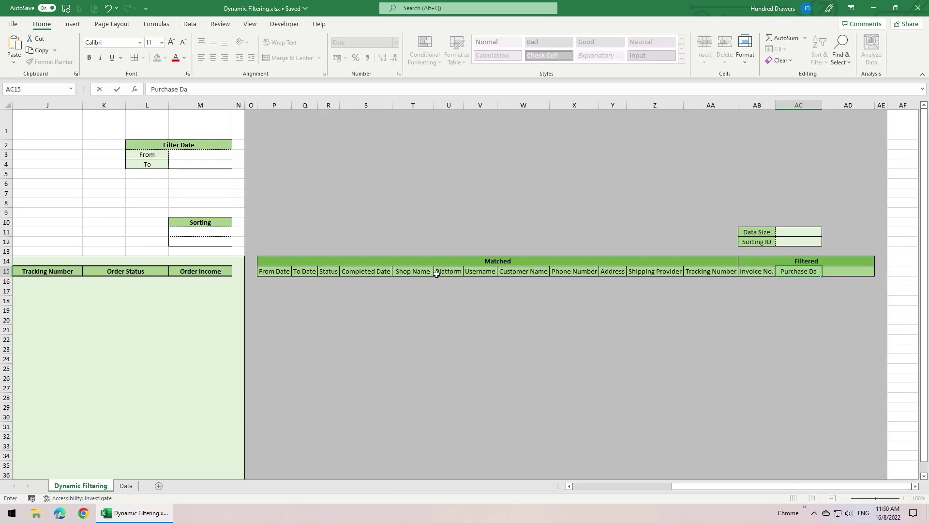
key(Tab)
text(Completed Date)
key(Return)
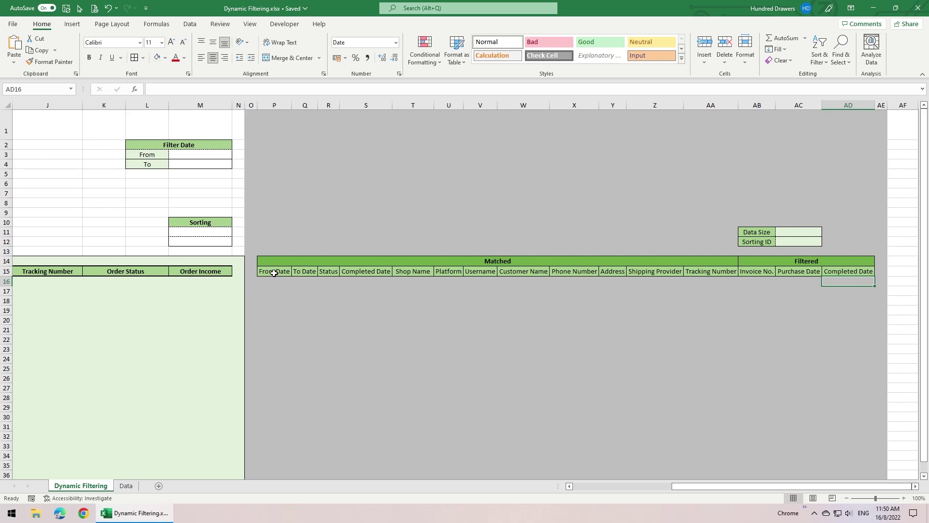
drag(763, 484, 630, 479)
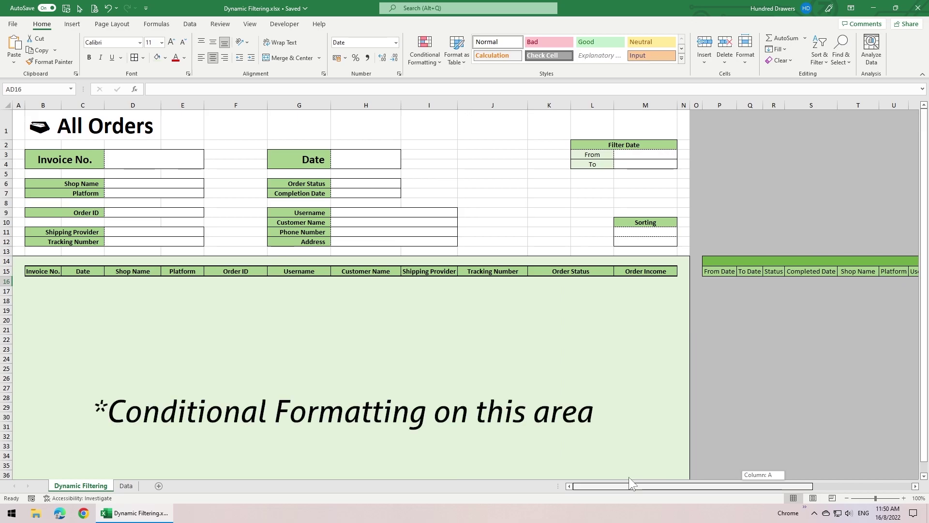
drag(628, 477, 783, 469)
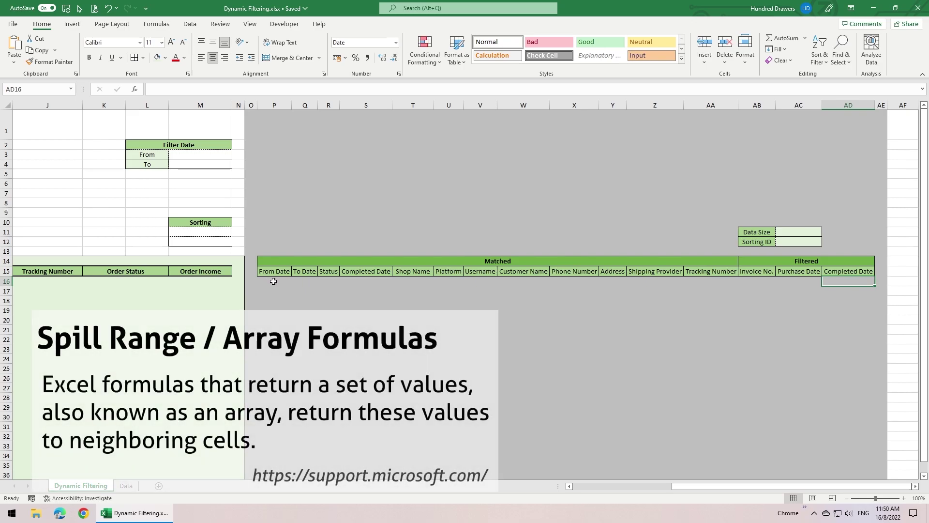
click(273, 281)
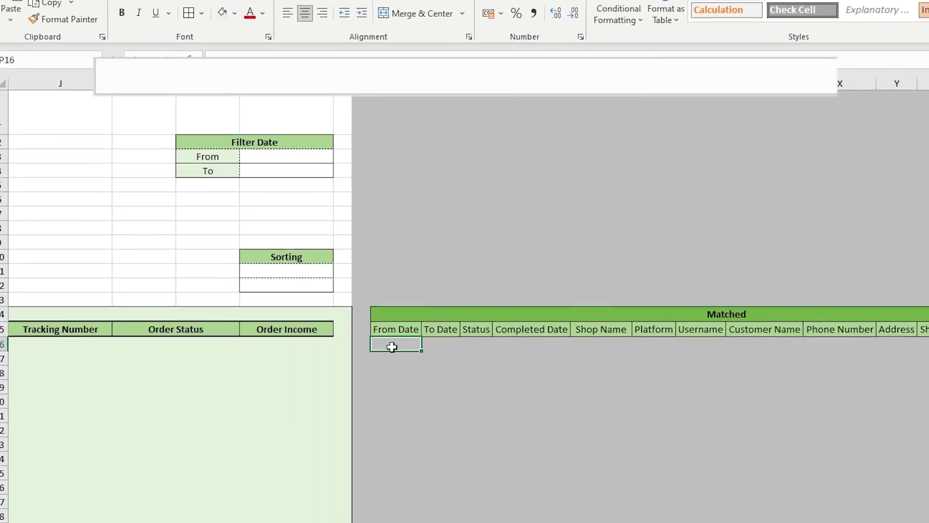
Step: Enter =IF(M3<>"", , IF(Data[Invoice No.]<>"", 1, "")) in P16 so it spills 1 per order row
text(=IF()
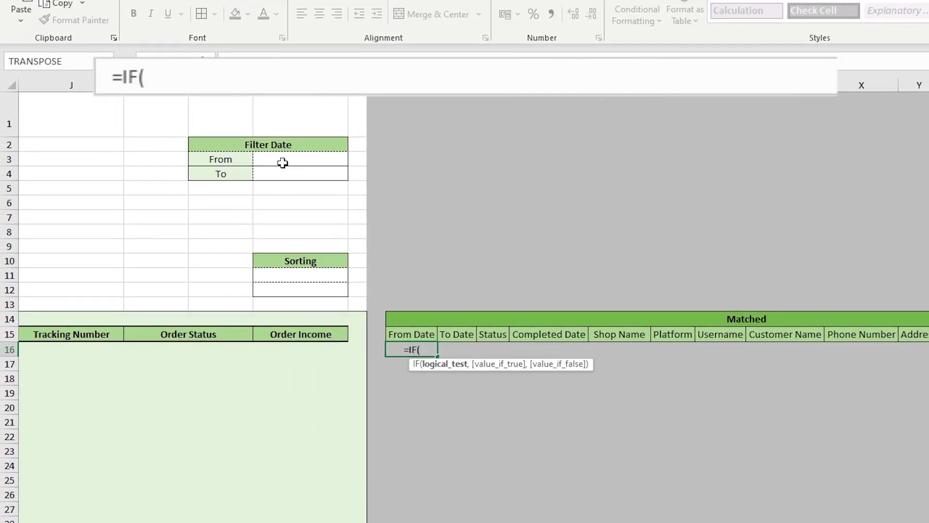
click(283, 160)
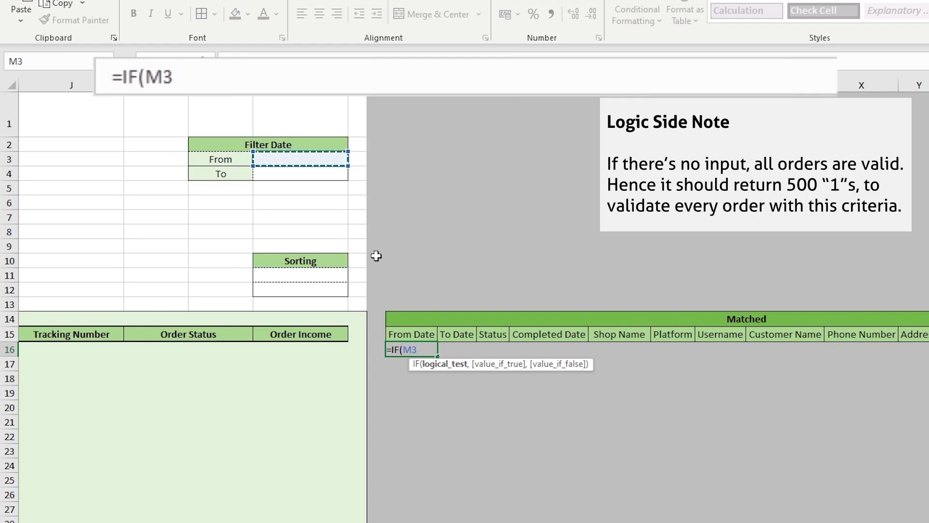
text(<>"")
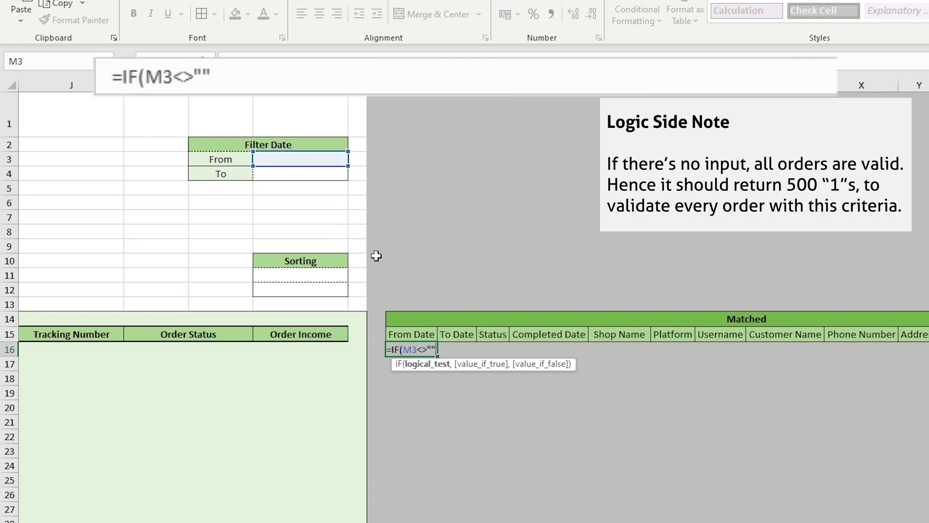
text(,)
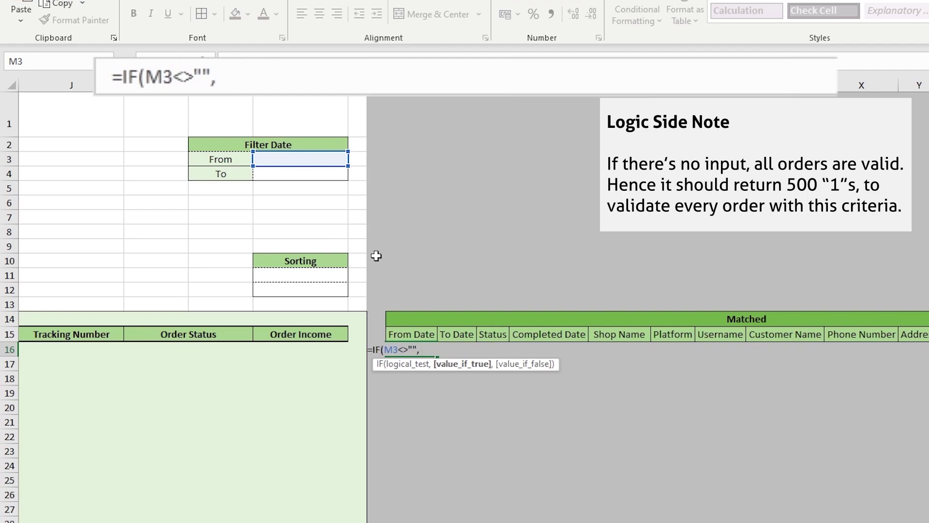
text(,)
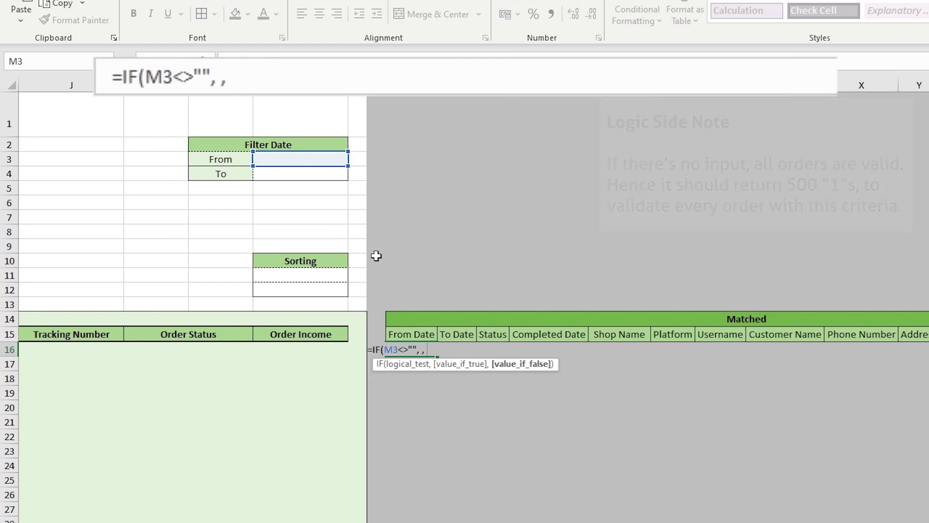
text( IF(Data)
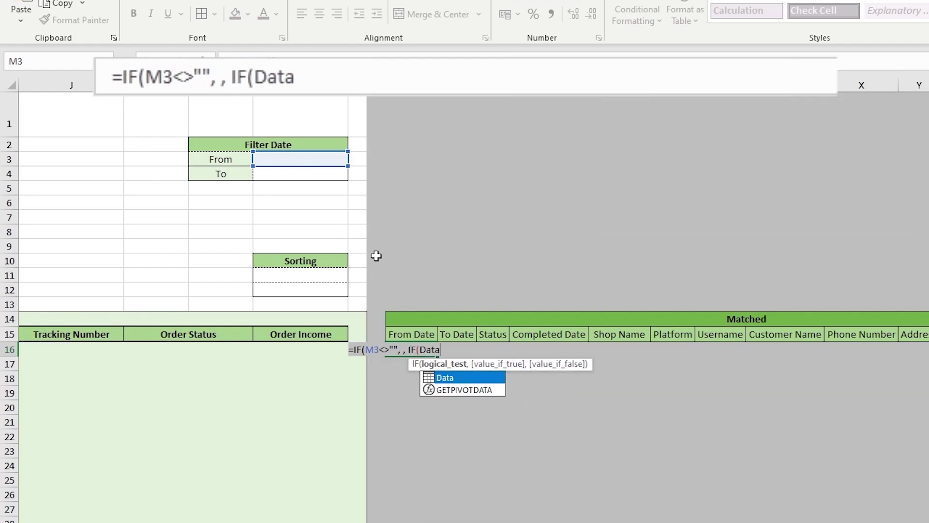
text([)
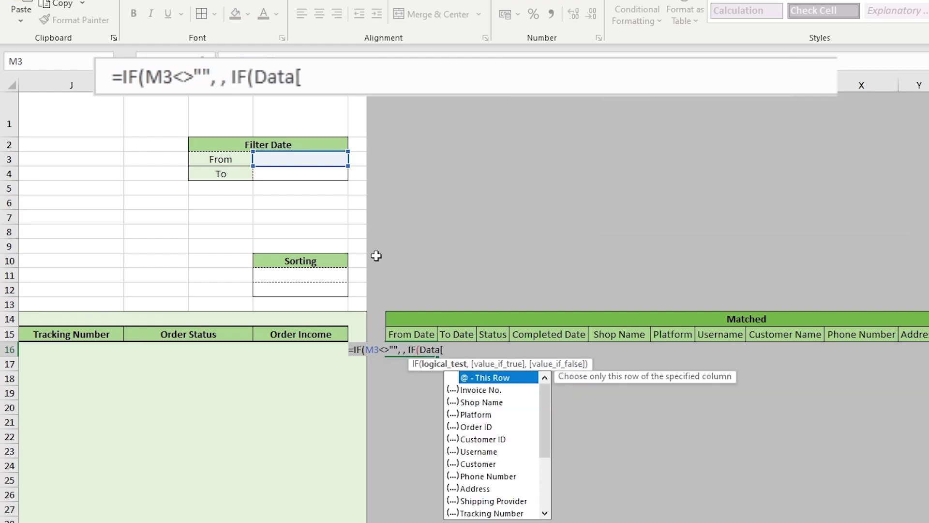
text(Invoice No.]<>"")
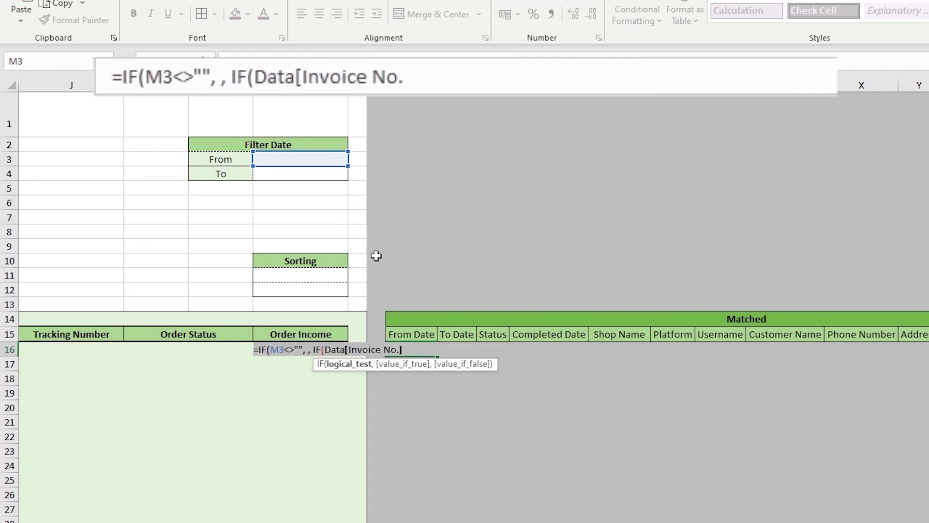
text(, 1,)
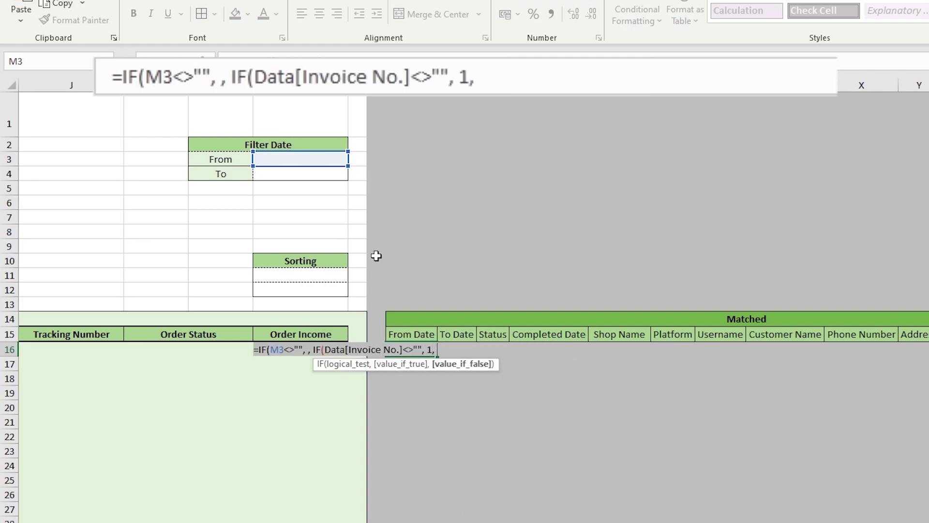
text( ""))
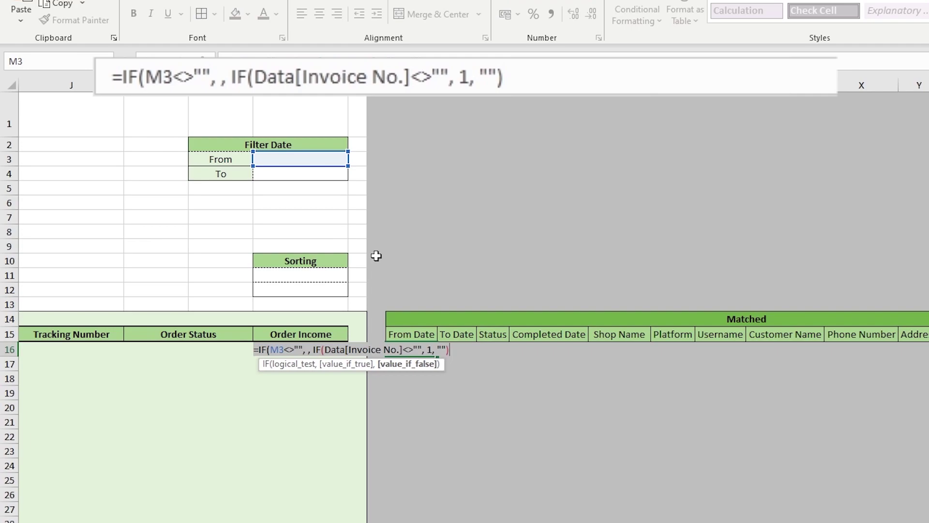
text())
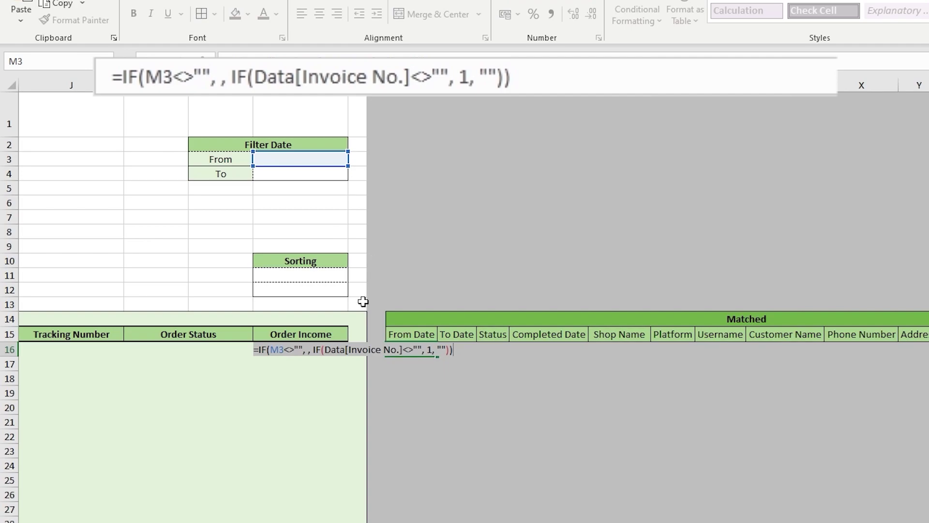
key(Return)
Step: Insert IF(Data[Purchase Date]>=M3, 1, "") into P16's empty argument to test the From date
click(433, 351)
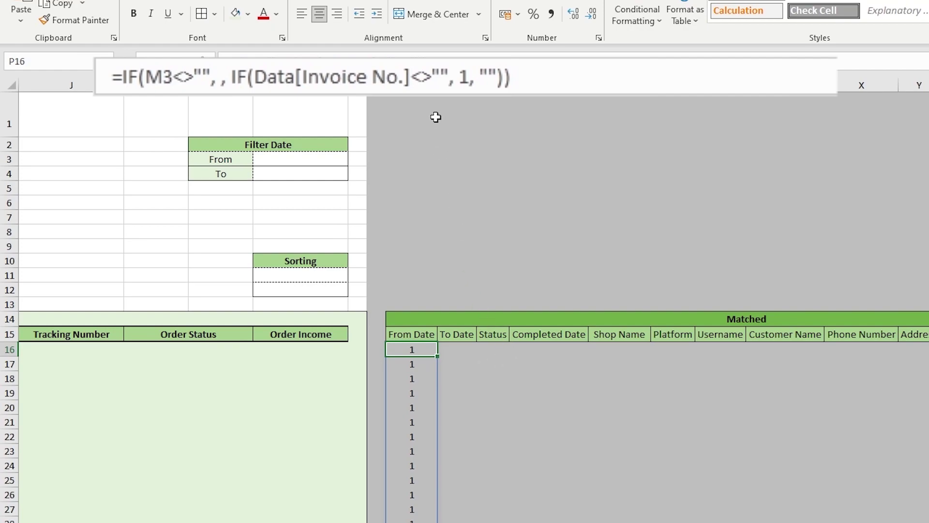
click(223, 77)
text(If)
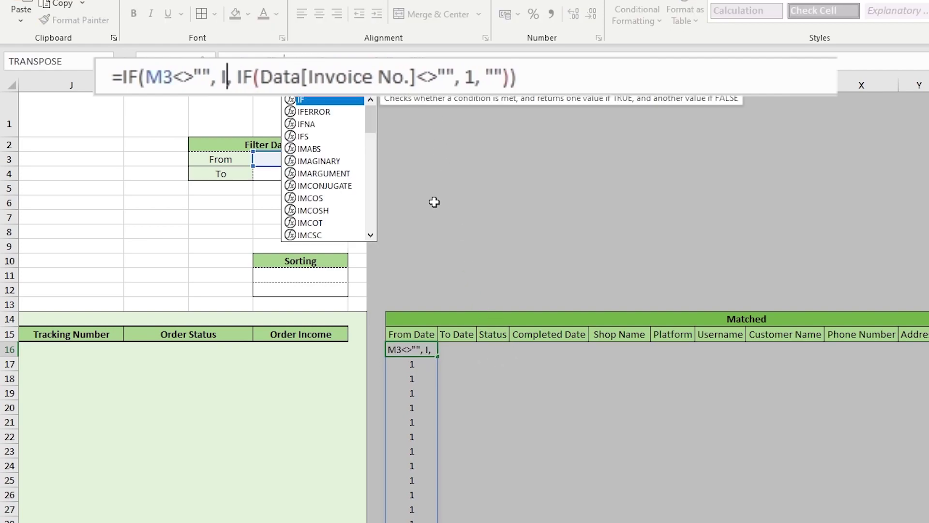
text(()
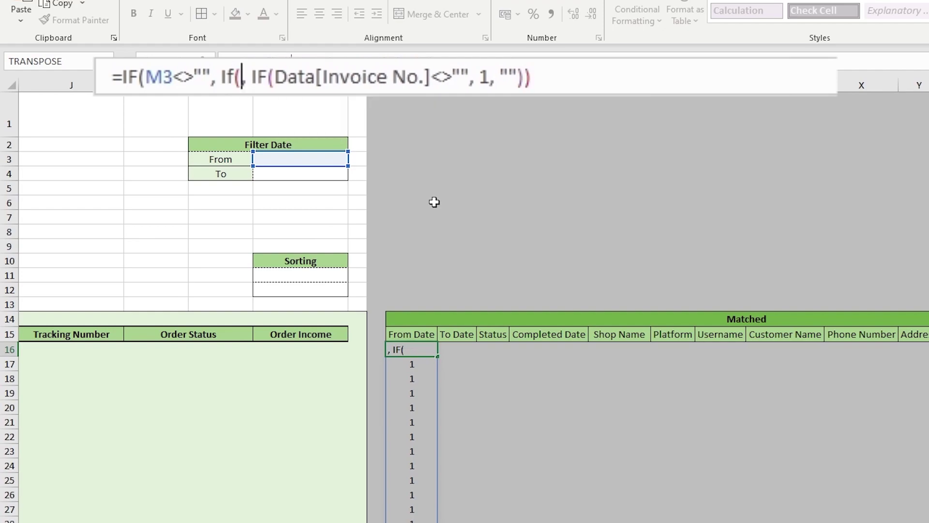
text(Dat)
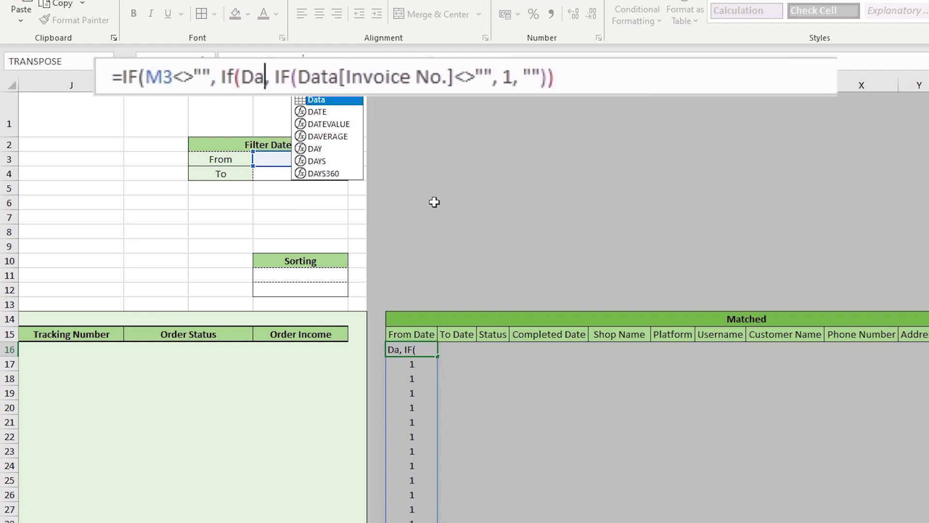
text(a[Pur)
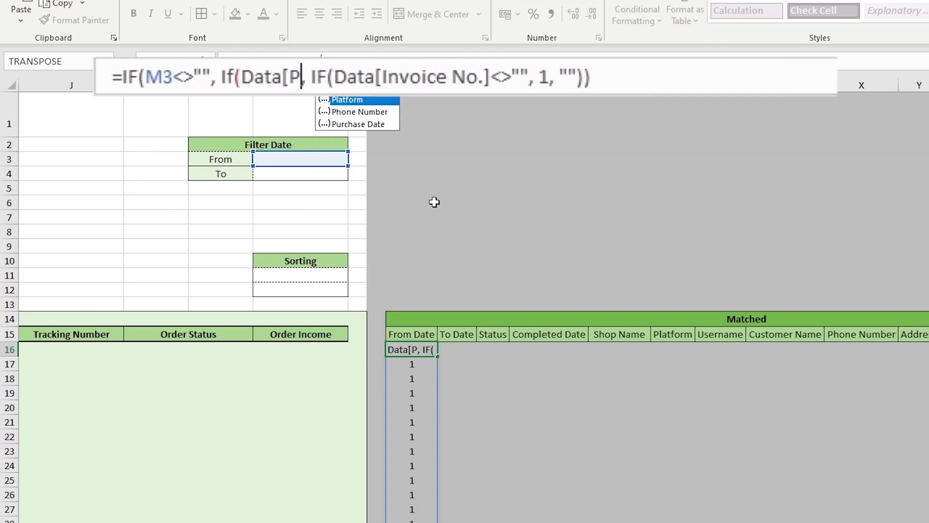
key(Tab)
text(]>=M3, 1, ""))
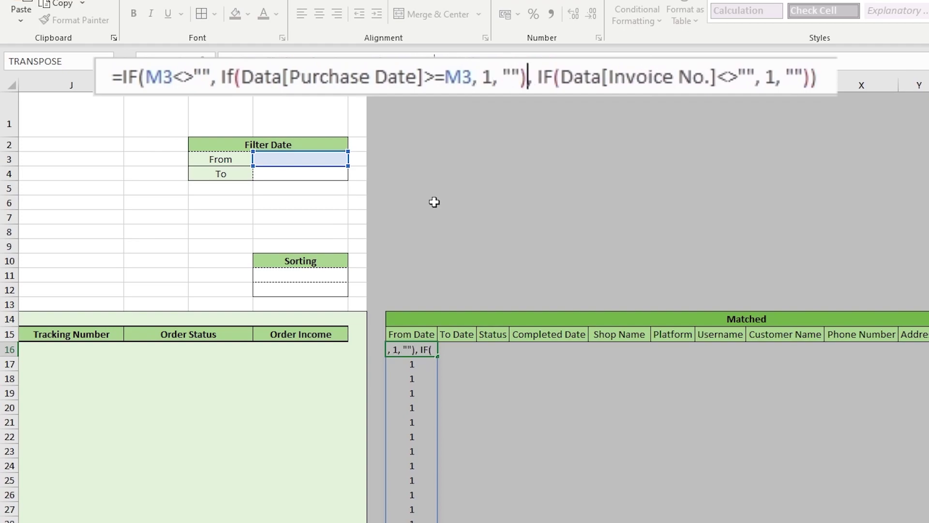
key(Return)
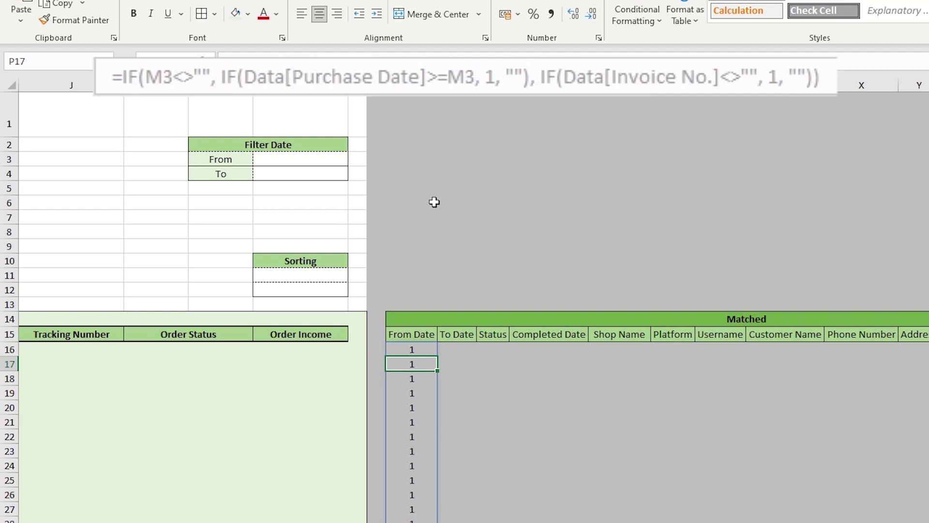
click(415, 350)
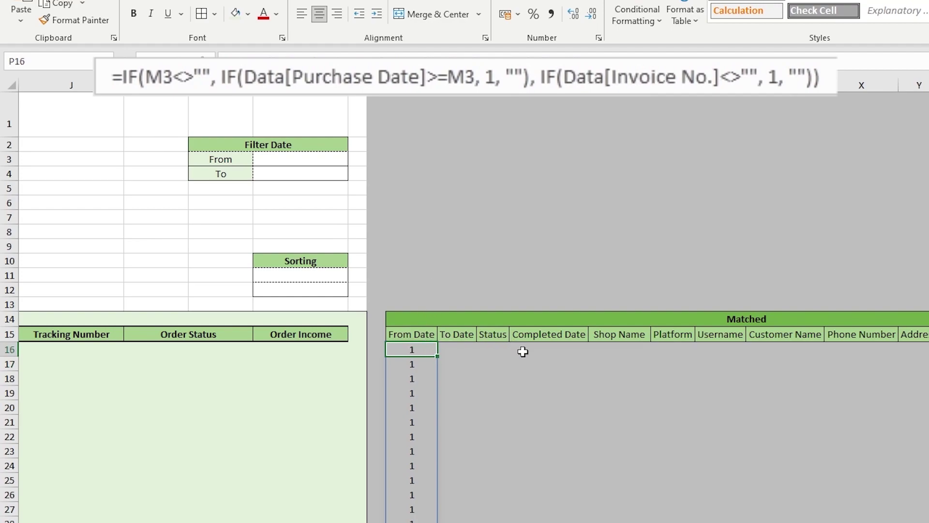
click(300, 159)
text(1/7/2022)
key(Return)
scroll(404, 317, down, 9)
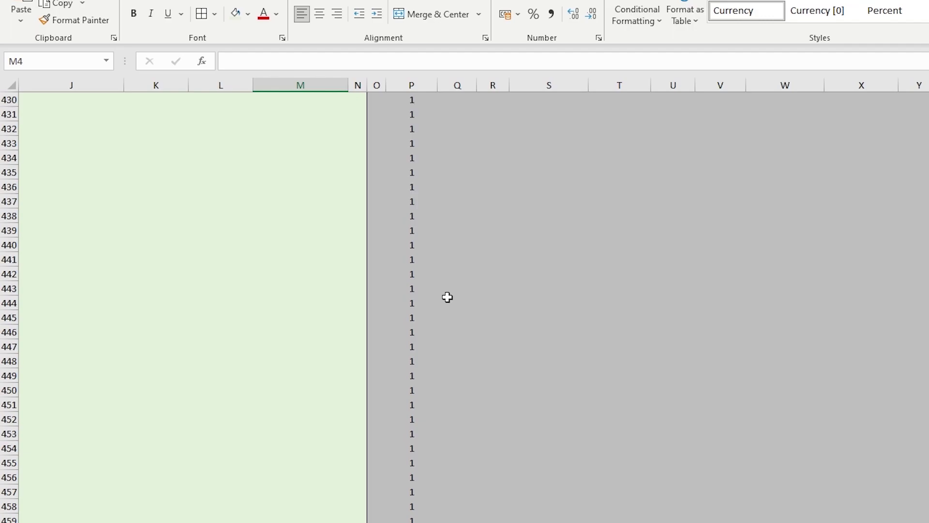
scroll(447, 297, down, 15)
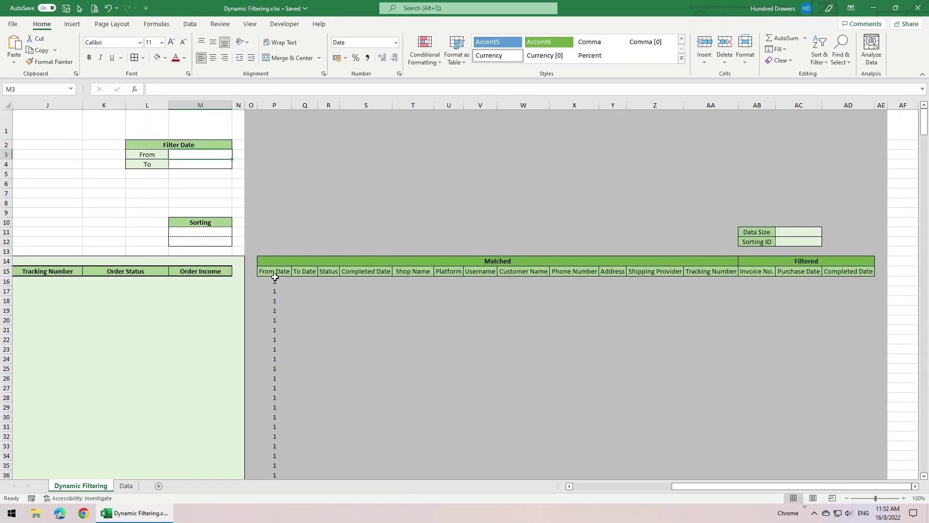
Step: Copy P16's formula into Q16, changing M3 to M4 and >= to <=
click(275, 279)
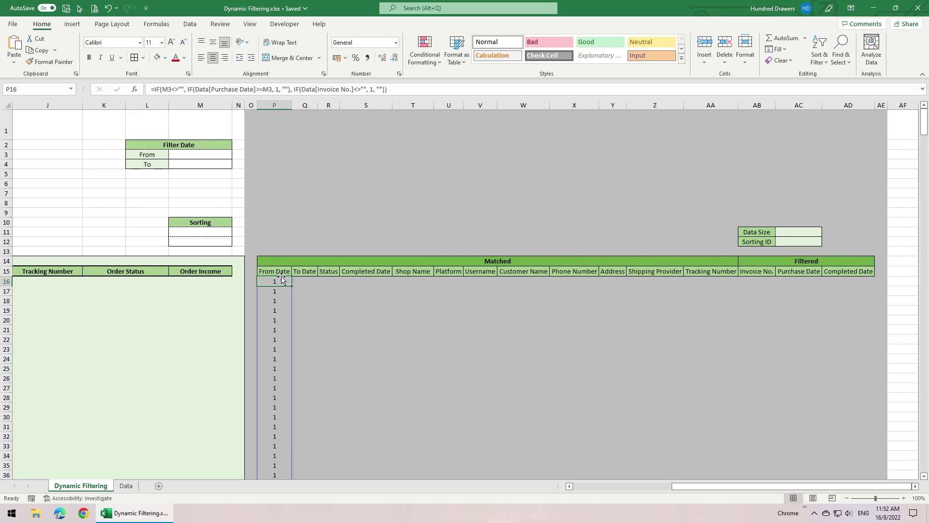
key(F2)
key(shift+Home)
key(ctrl+c)
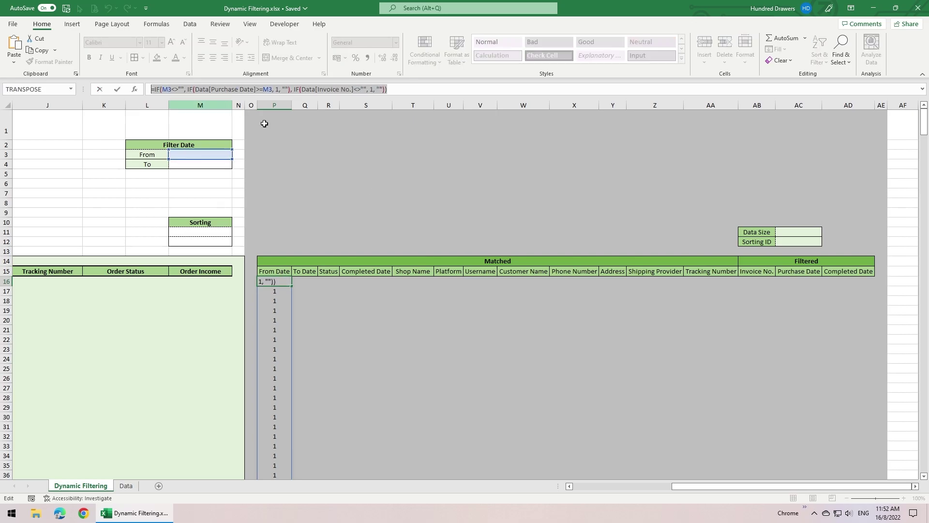
key(Escape)
click(308, 280)
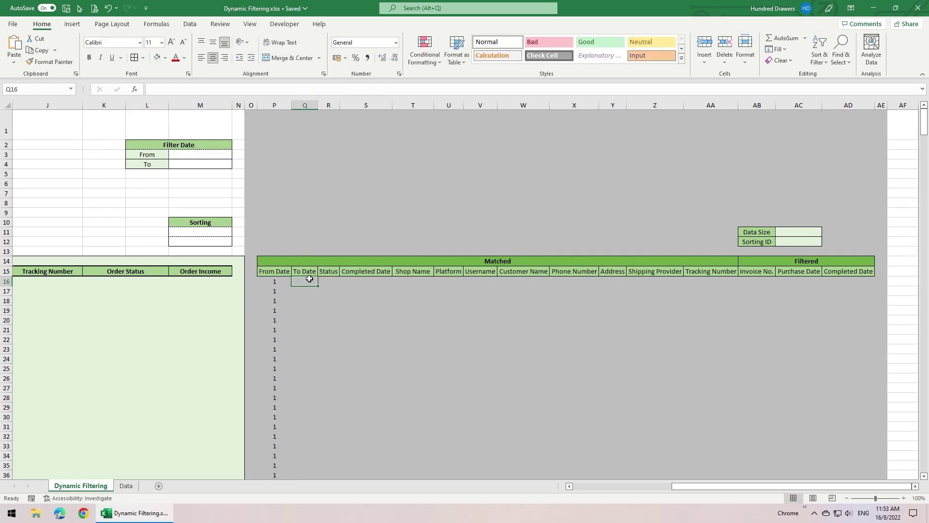
key(ctrl+v)
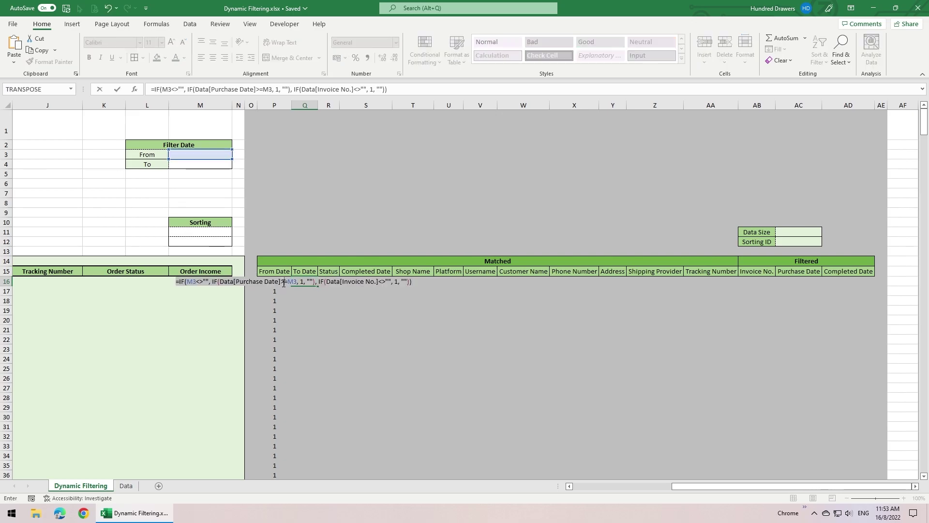
click(284, 283)
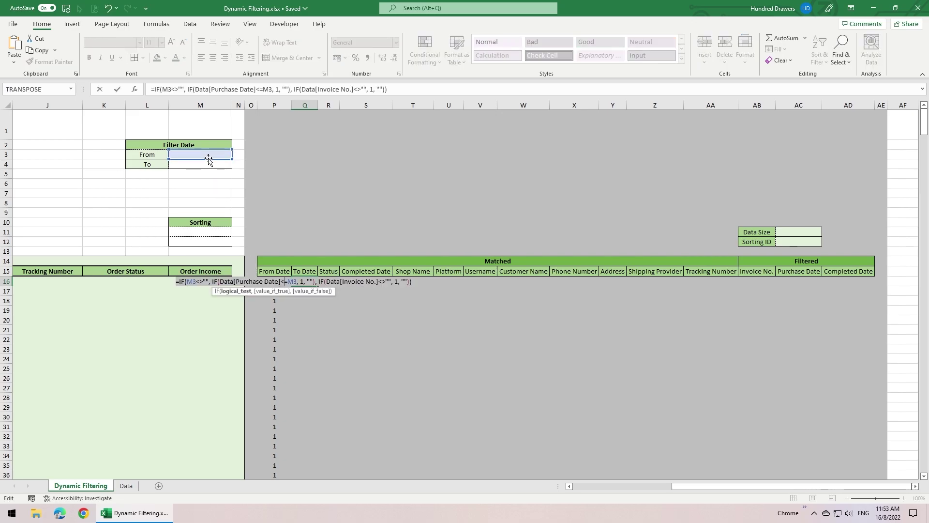
drag(209, 159, 205, 164)
key(Return)
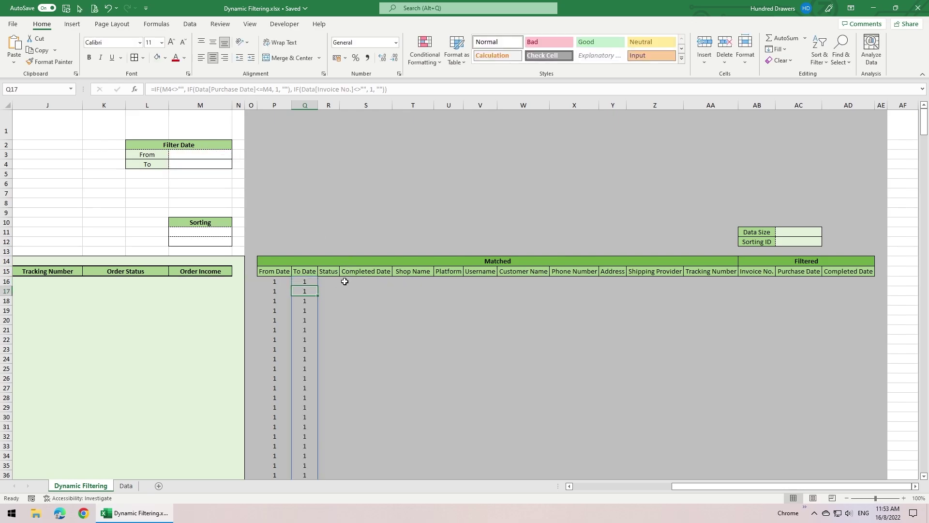
Step: Test the To Date column with 15/5/2022 in M4, then clear M4
click(310, 282)
click(206, 163)
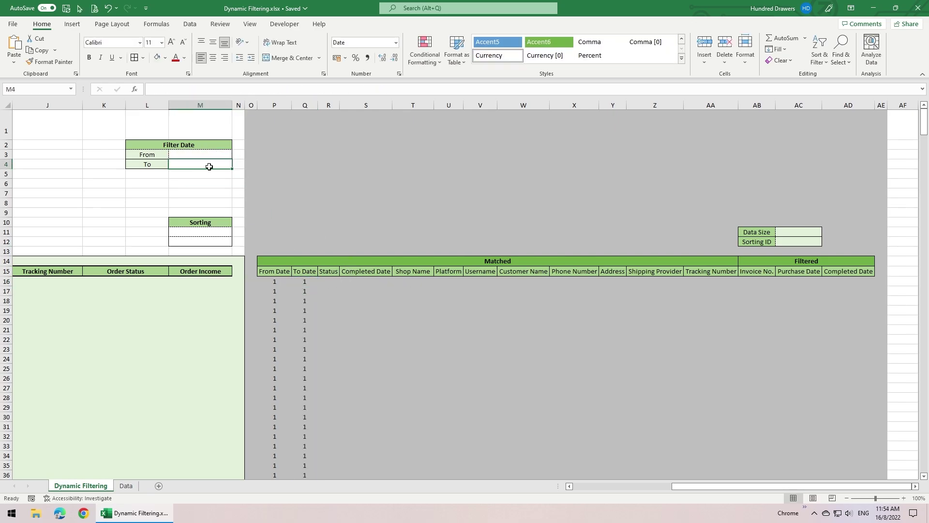
text(15/5)
key(Return)
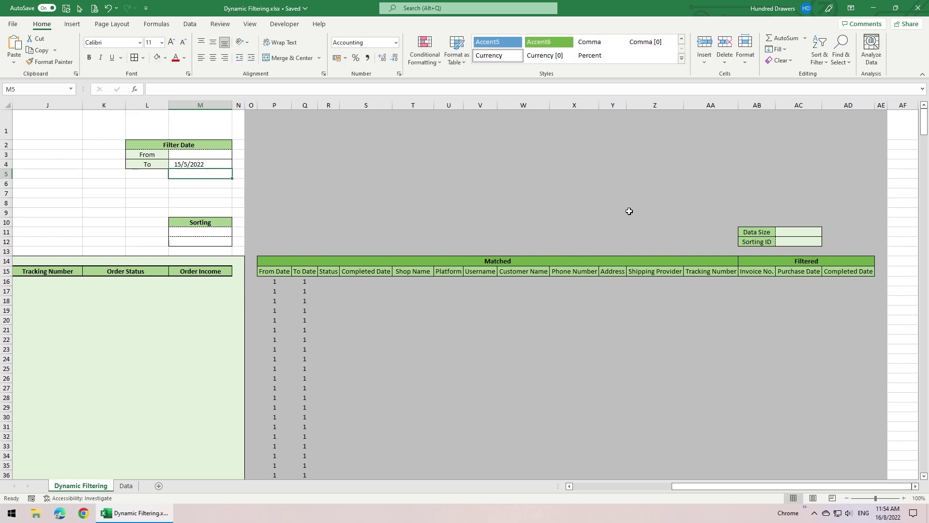
mouse_move(924, 127)
mouse_down()
mouse_move(925, 202)
mouse_move(925, 113)
mouse_up()
click(216, 165)
key(Delete)
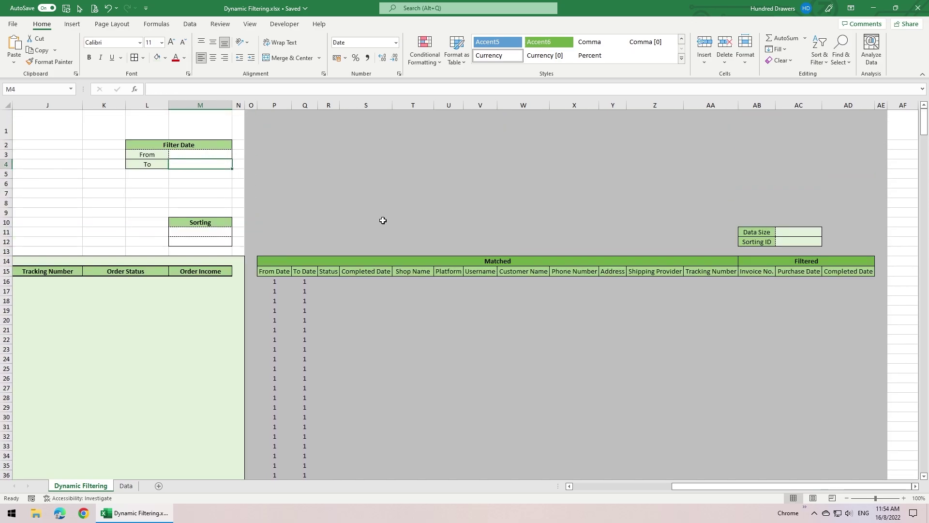
click(305, 281)
Step: Enter =IF(H6<>"", , IF(Data[Invoice No.]<>"", 1, "")) as the Status formula in R16
click(327, 282)
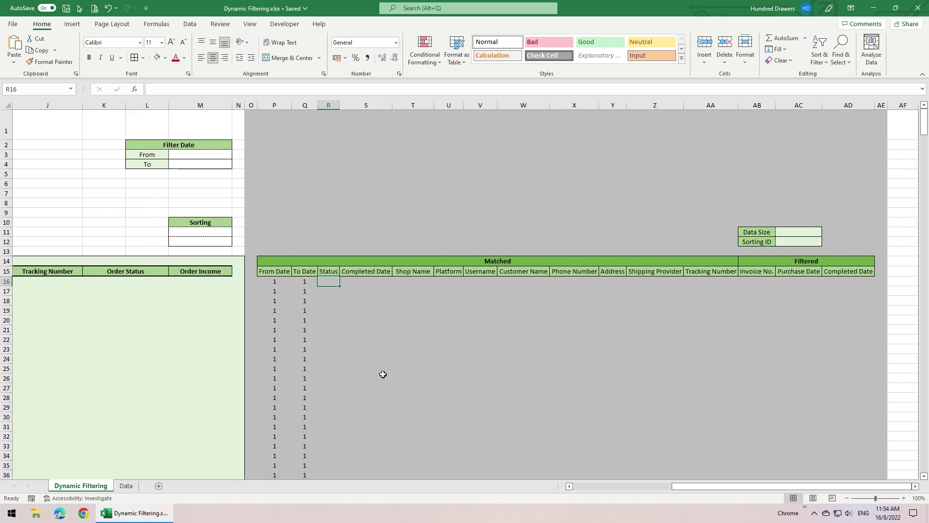
drag(707, 486, 632, 486)
text(=IF()
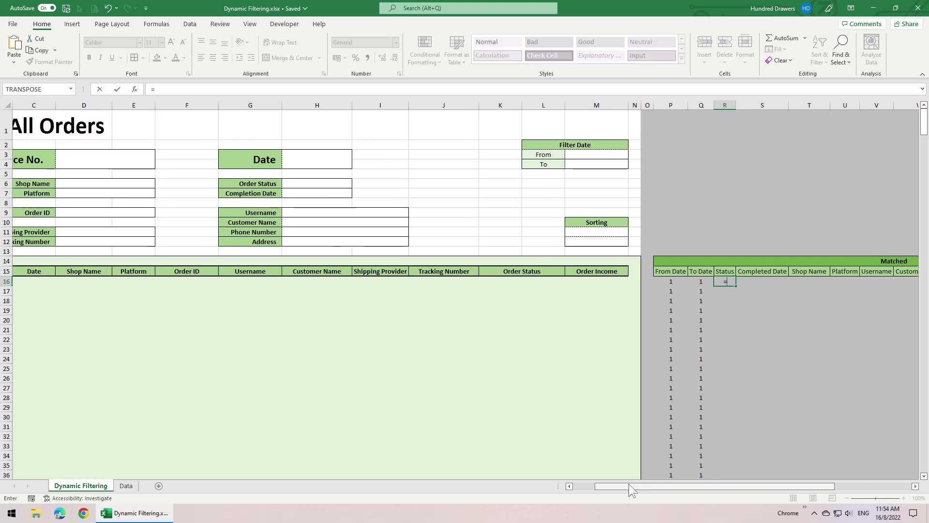
click(308, 188)
text(<>"",)
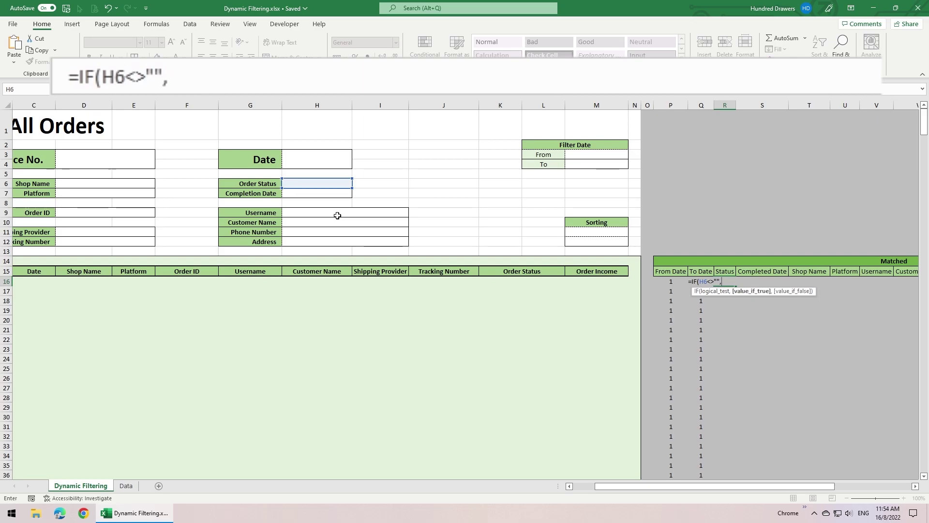
text( , IF()
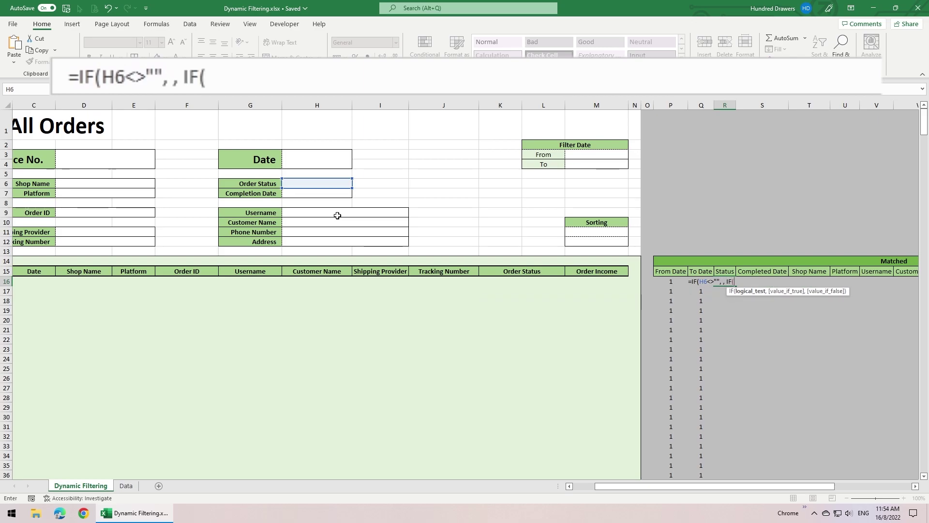
text(Data[Inv)
key(Tab)
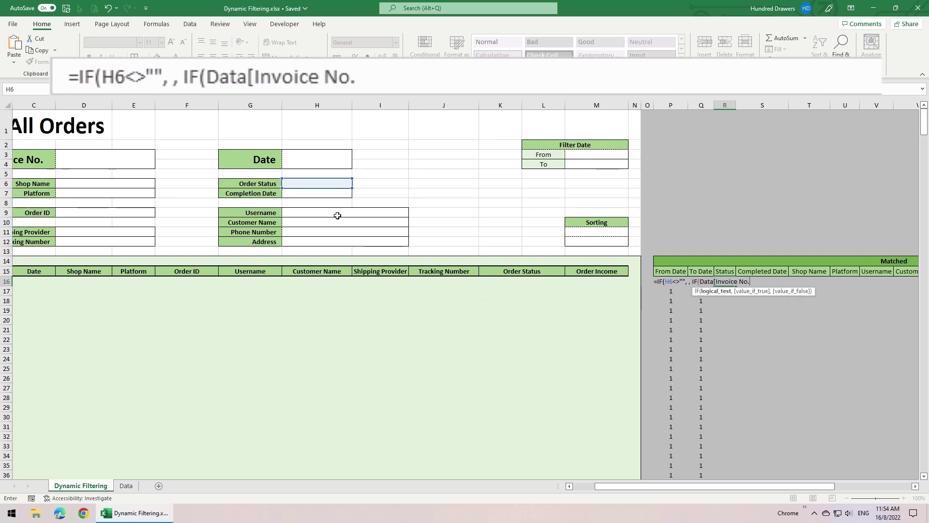
text(]<>"", )
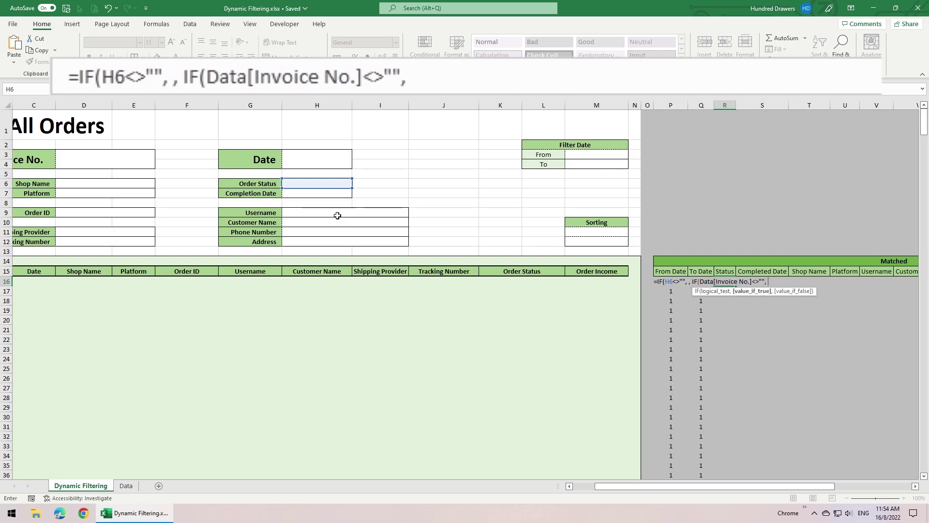
text(1, "")
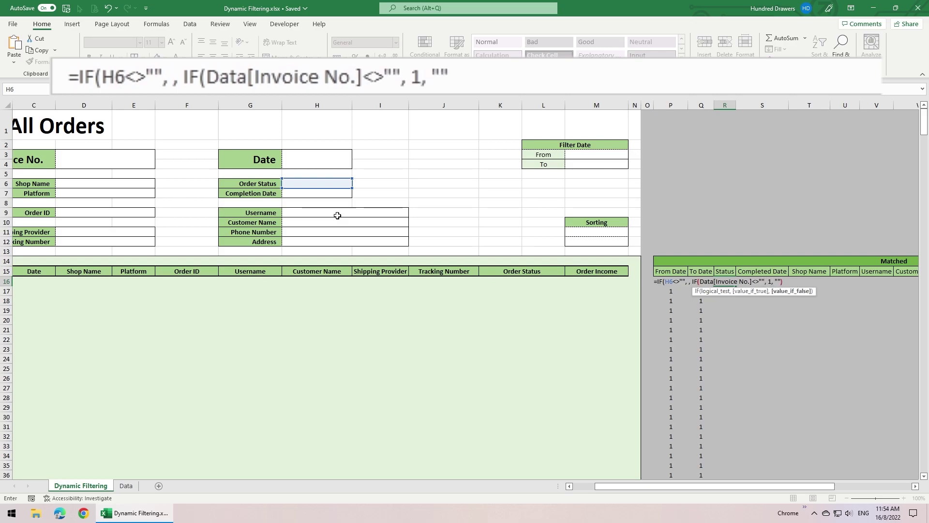
text()))
key(ctrl+Return)
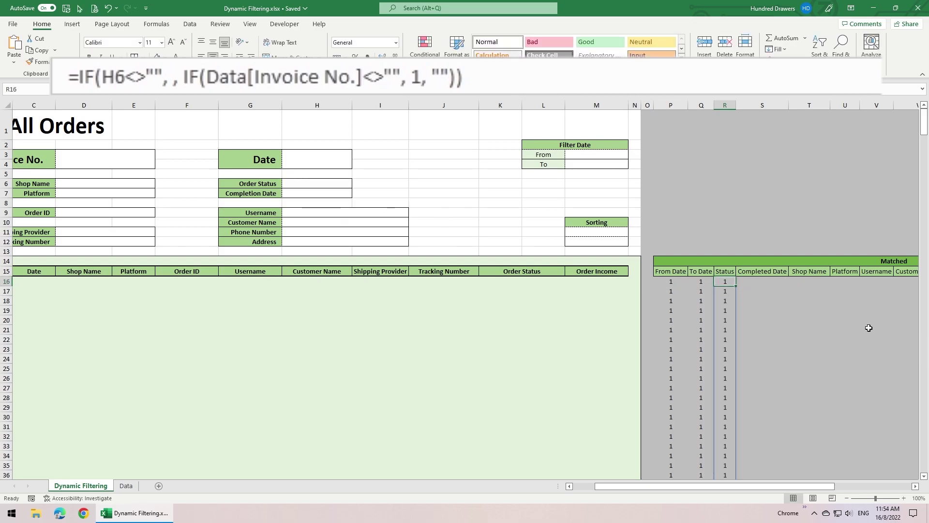
Step: Insert SEARCH(H6, Data[Order Status]) as the IF's true argument
click(173, 77)
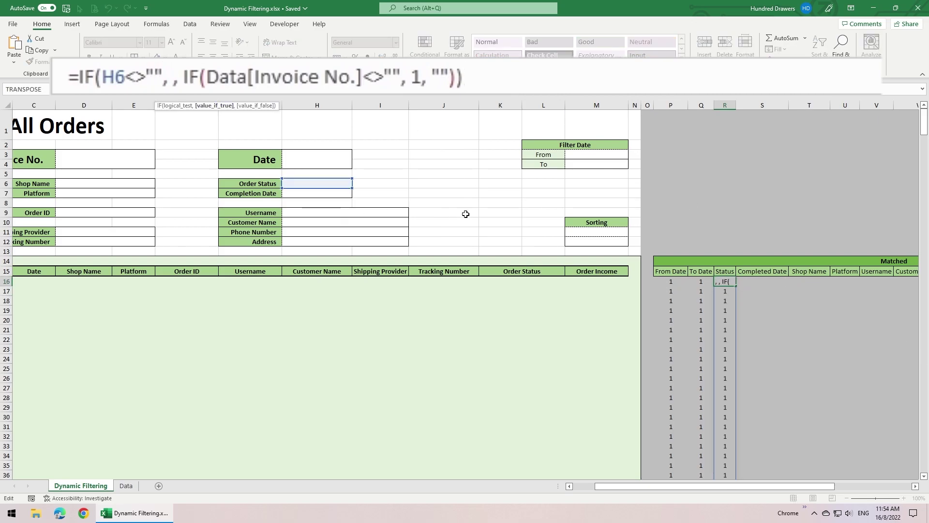
text(SEARCH()
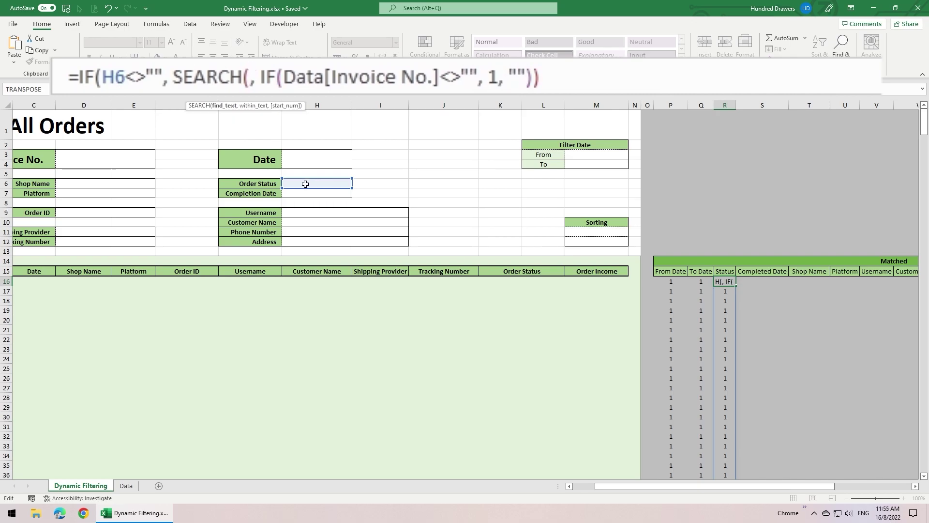
click(305, 184)
text(, DA)
key(Tab)
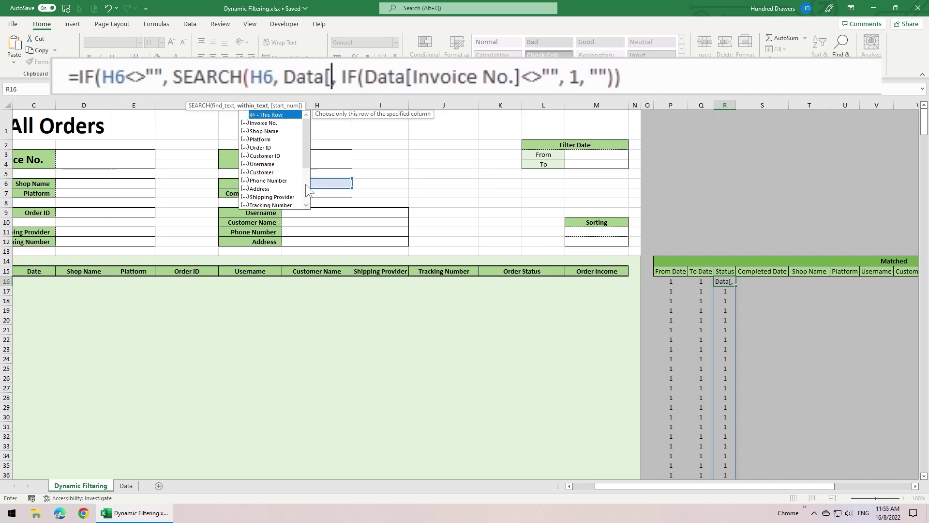
text(or)
key(Tab)
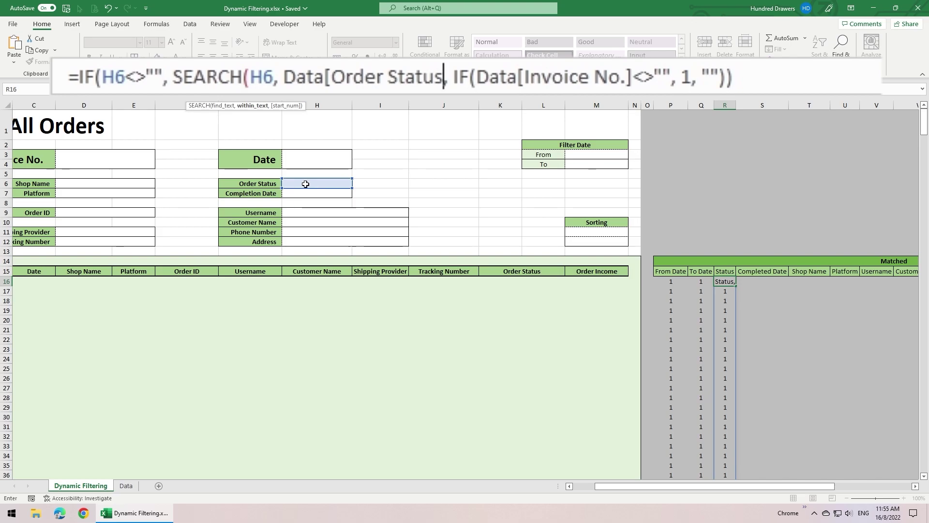
text(]))
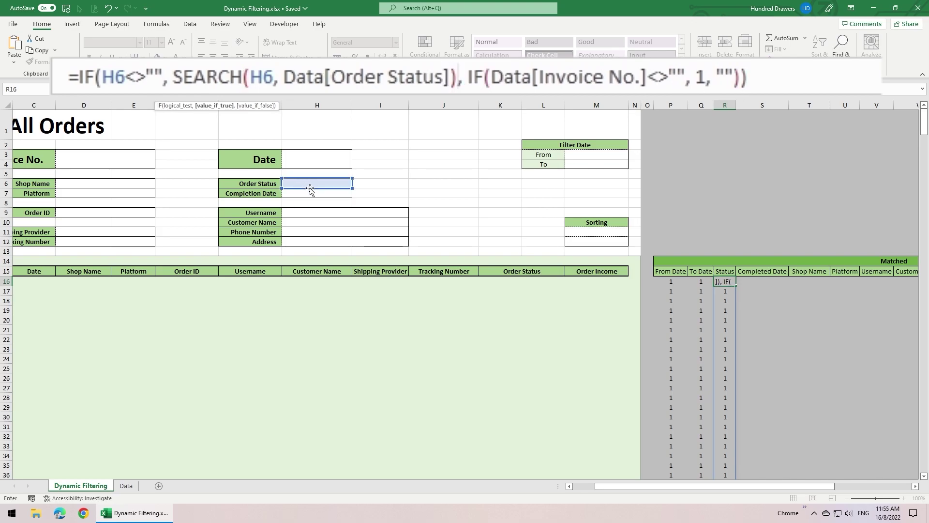
Step: Wrap the SEARCH in IFERROR(…, "") and commit the Status formula
click(175, 75)
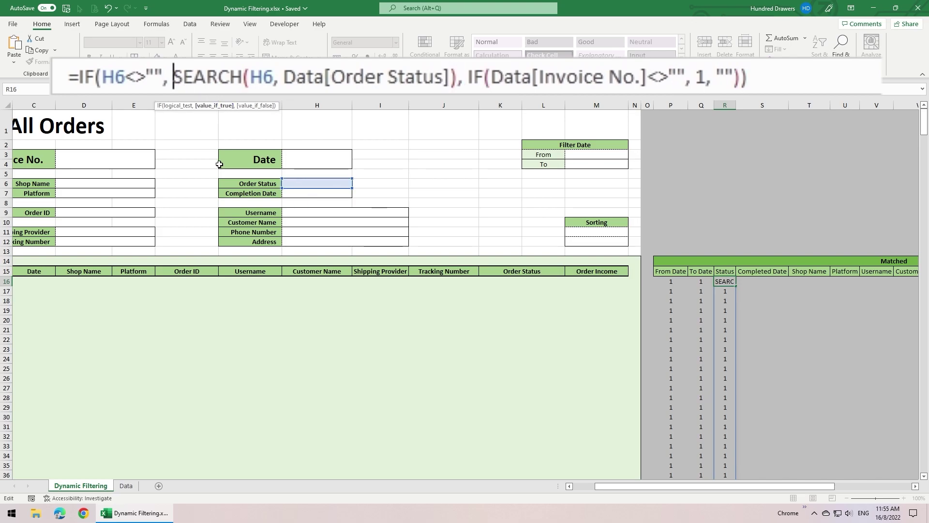
text(IFERROR()
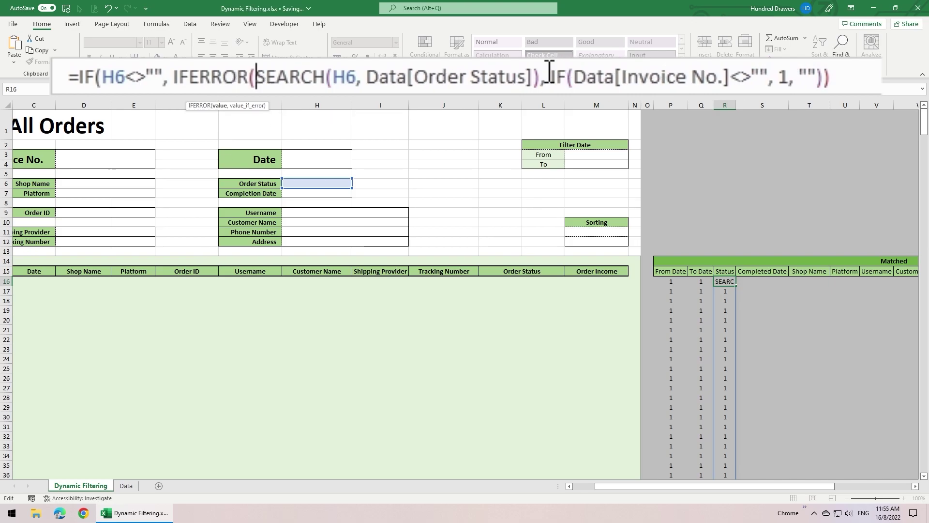
click(549, 73)
text(, ""))
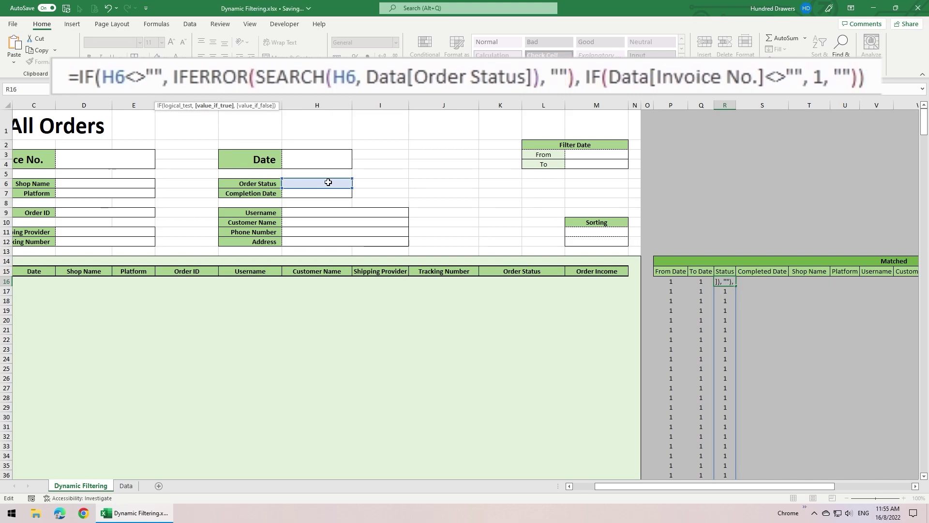
key(Return)
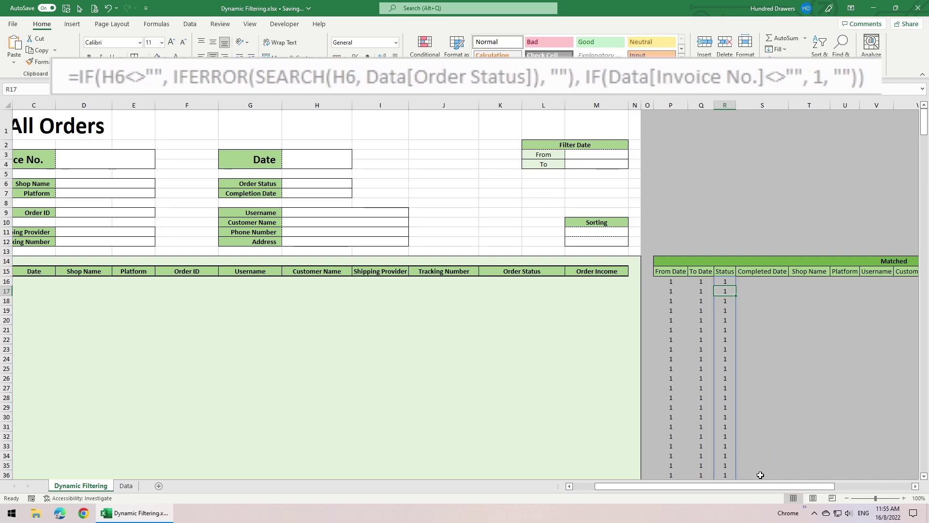
drag(754, 485, 797, 485)
click(520, 282)
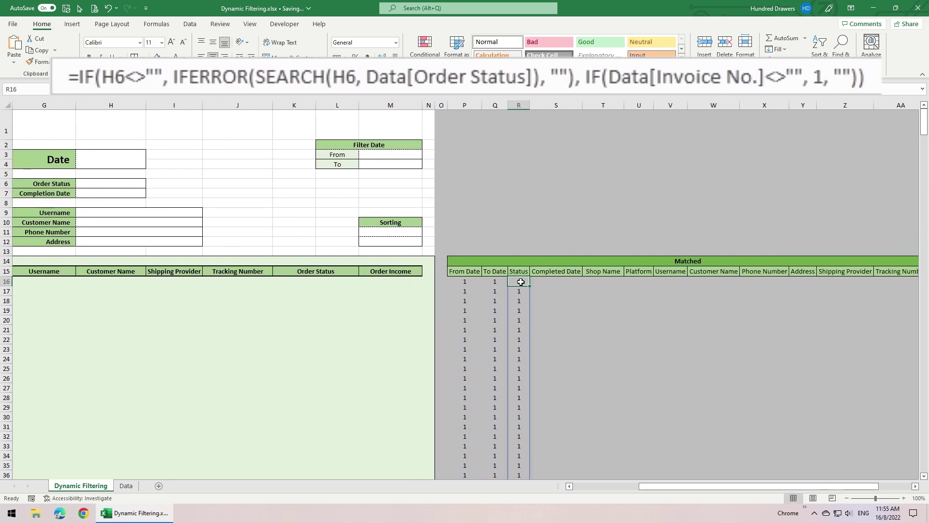
click(576, 283)
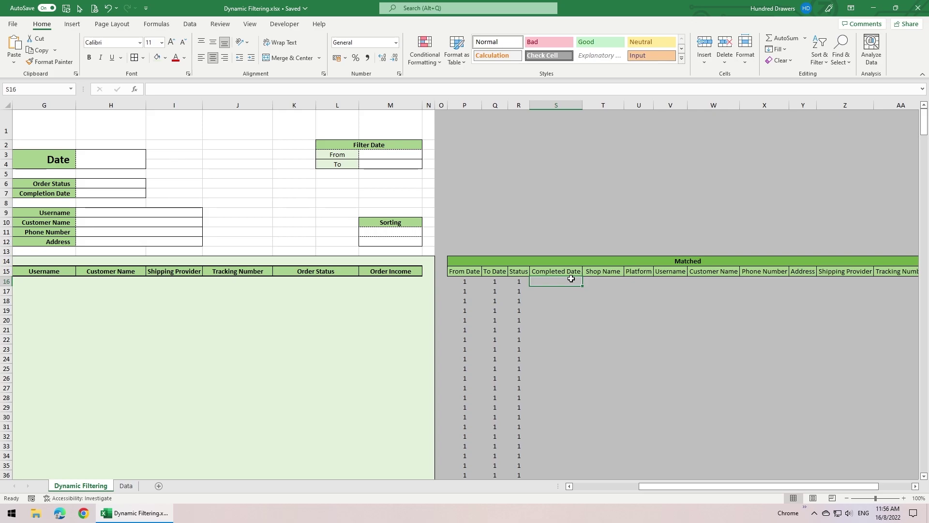
Step: Enter =IF(H7<>"", , IF(Data[Invoice No.]<>"", 1, "")) in S16
text(=)
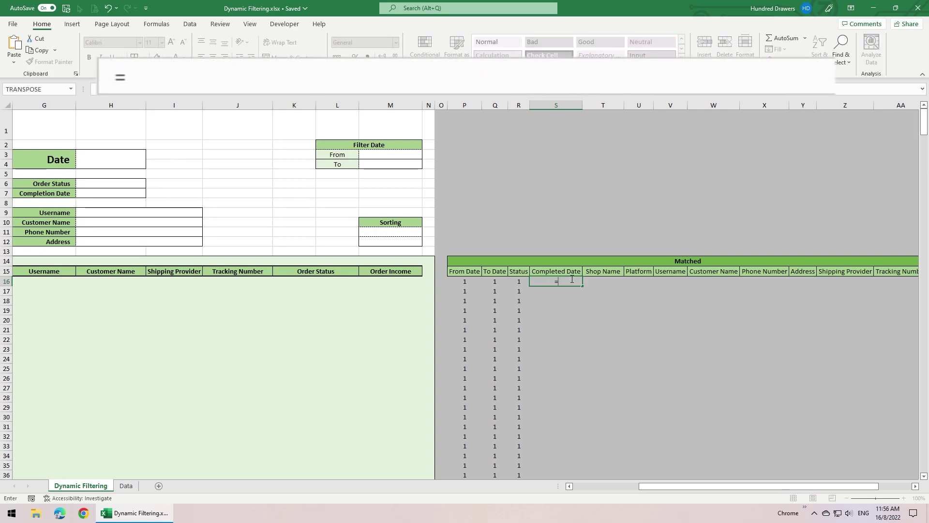
text(IF()
click(111, 193)
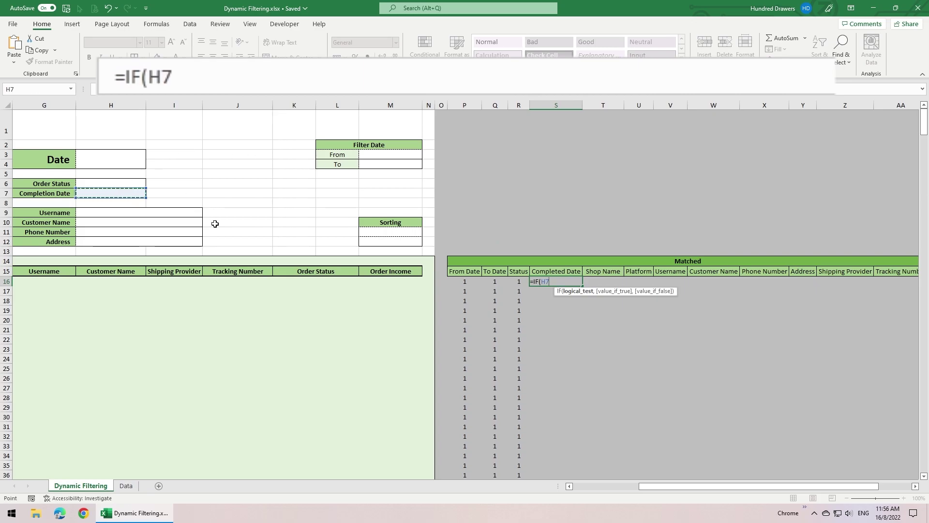
text(<>"", , IF(Data[Invoice No.]<>)
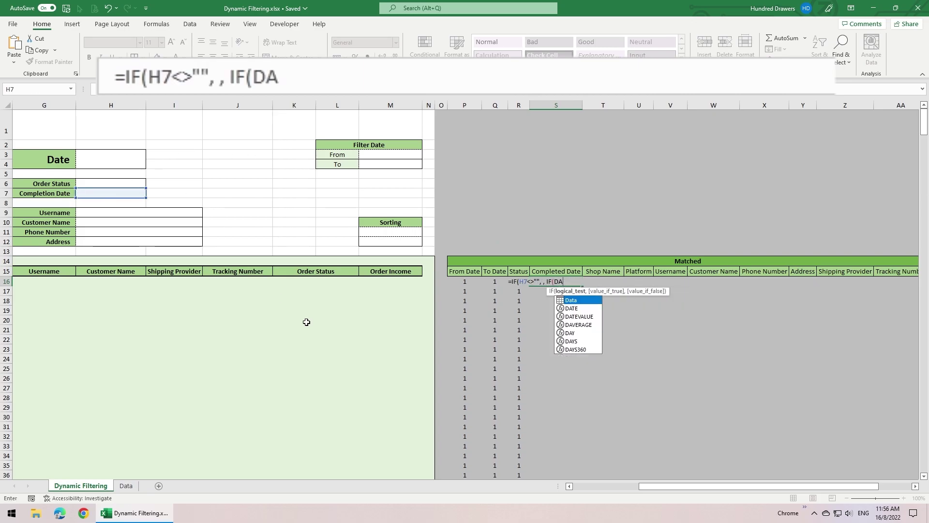
text("", 1, "")))
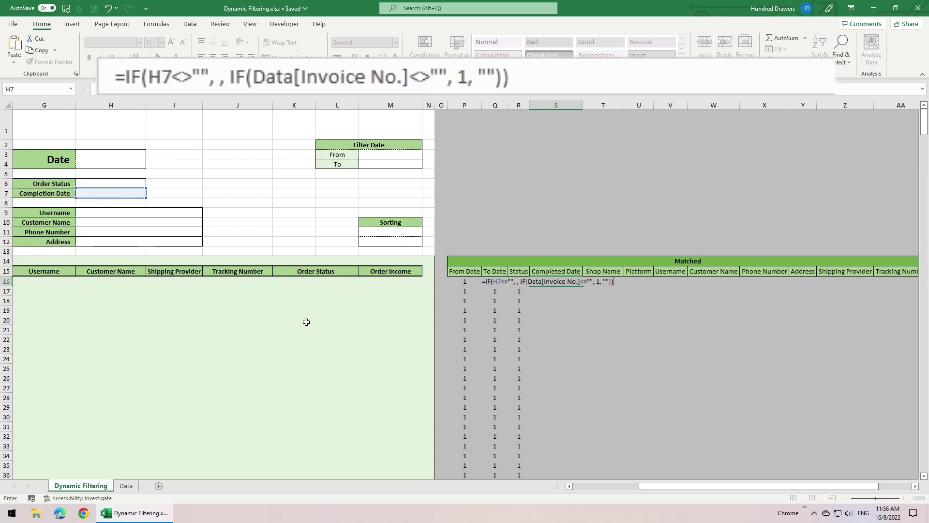
key(Return)
Step: Fill S16's empty argument with IF(Data[Completed Date]=H7, 1, "")
click(569, 281)
click(220, 87)
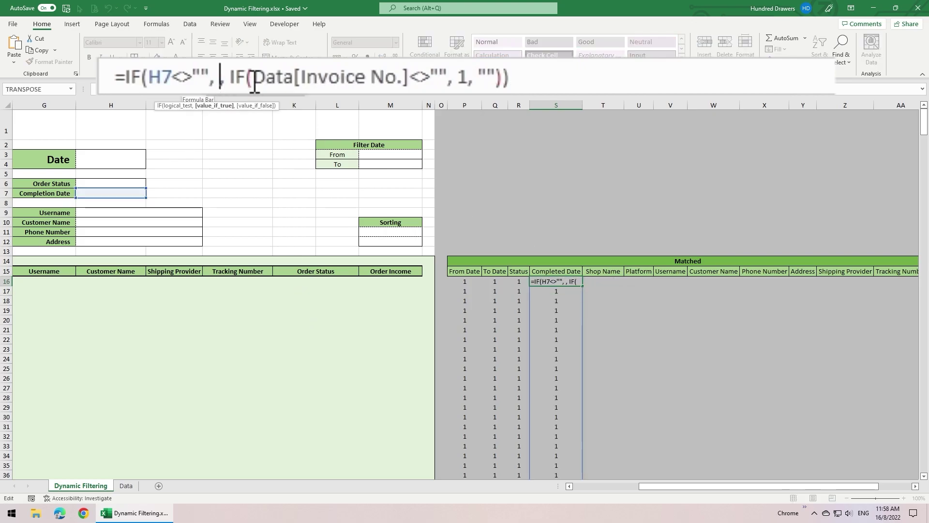
text(IF(Data[)
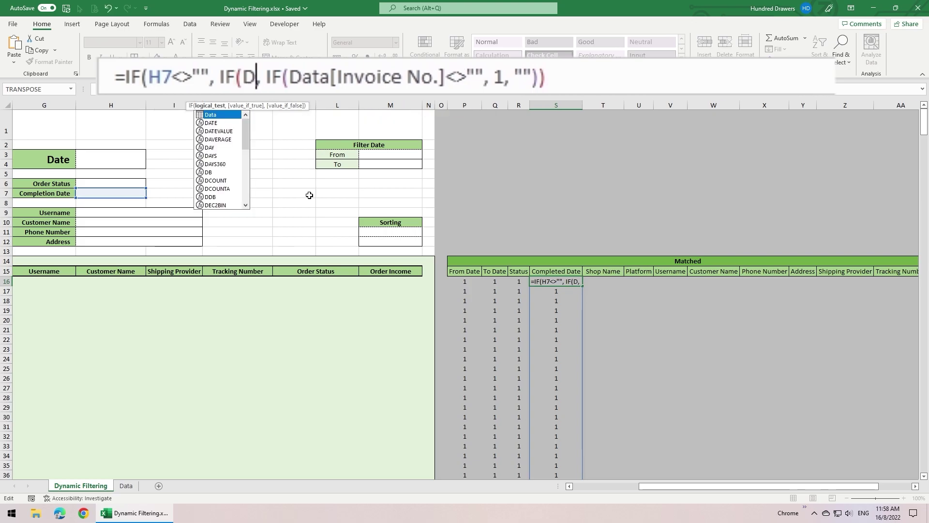
text(com)
key(Tab)
text(]=)
click(107, 193)
text(, 1, ""))
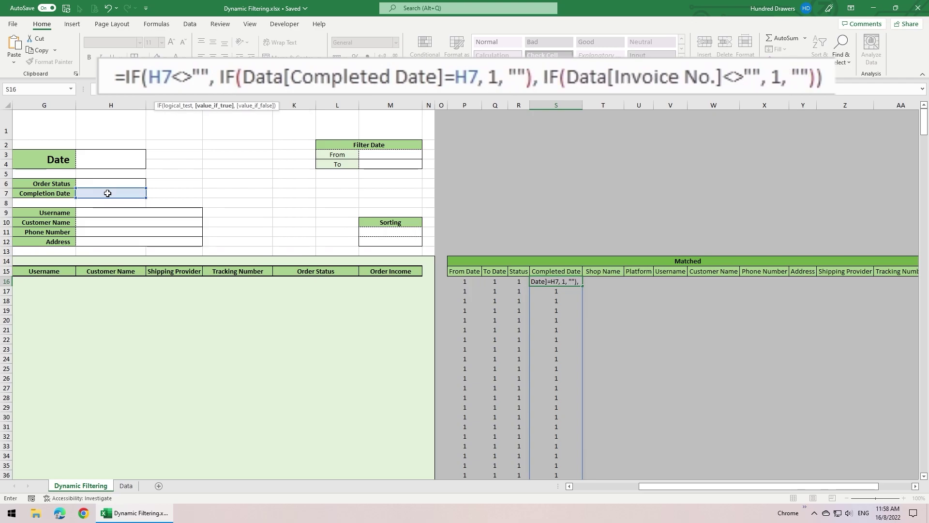
key(Return)
Step: Test the Completed Date column with 3/5/2022 in H7, then clear H7
click(569, 283)
click(118, 195)
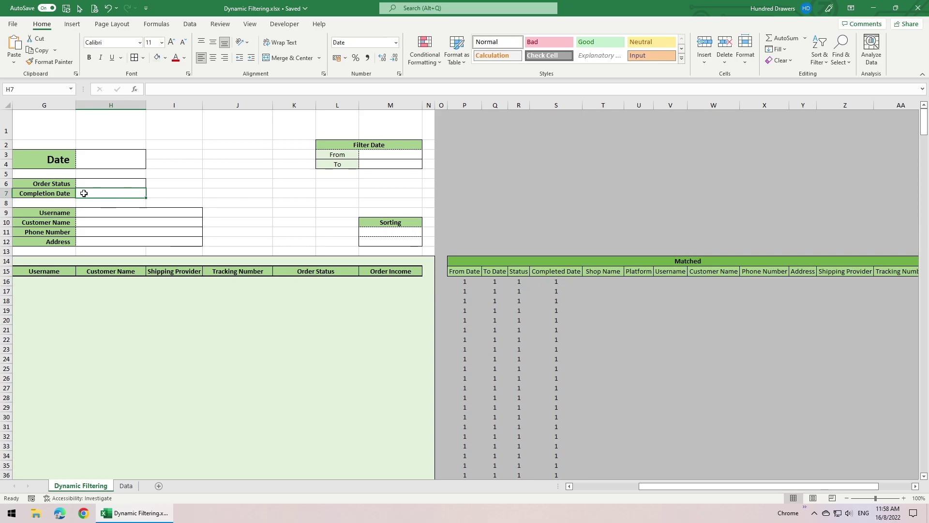
text(3/5)
key(Return)
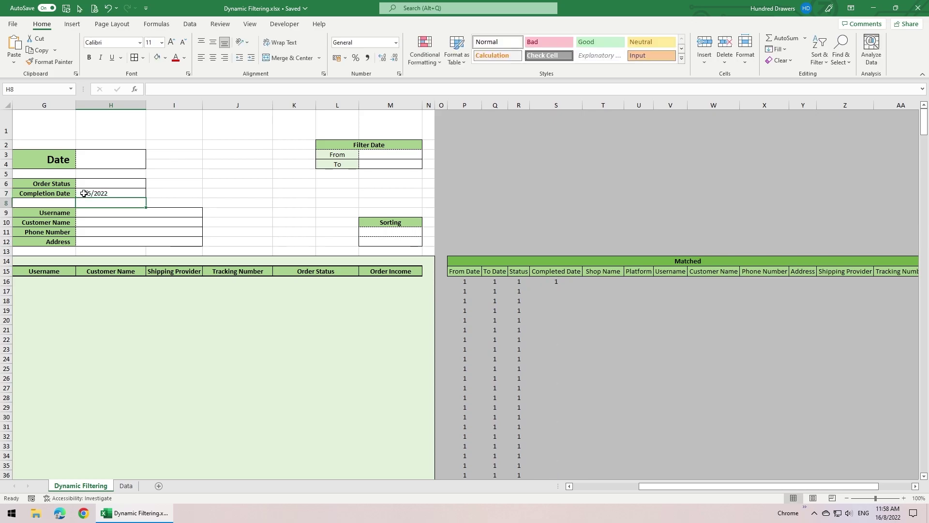
scroll(573, 288, down, 5)
scroll(560, 270, up, 5)
click(570, 281)
click(93, 193)
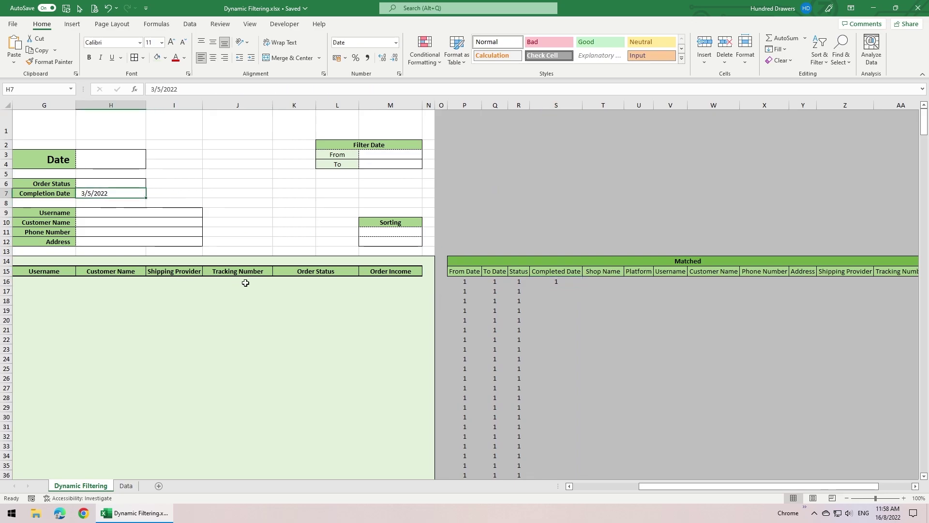
key(Delete)
Step: Copy R16's Status formula into T16, repointing it to input D6 and the Shop Name column
click(594, 282)
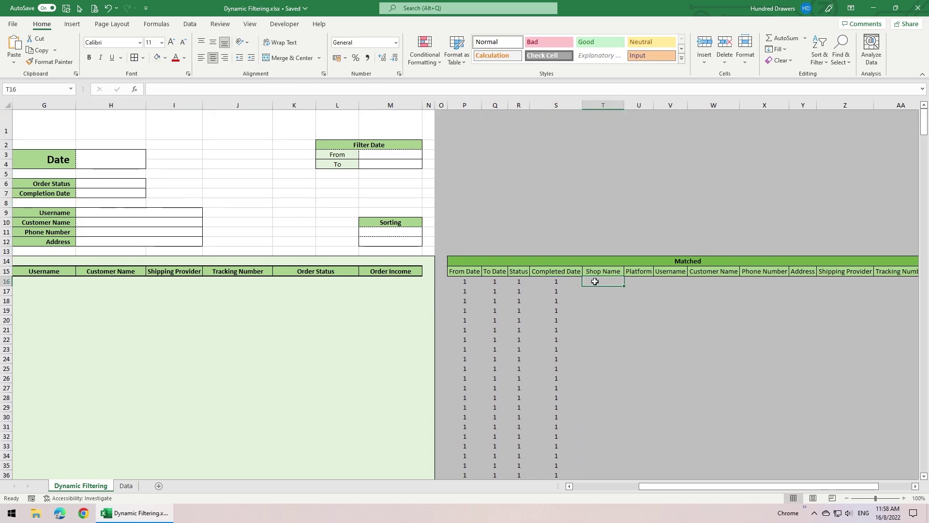
double_click(508, 285)
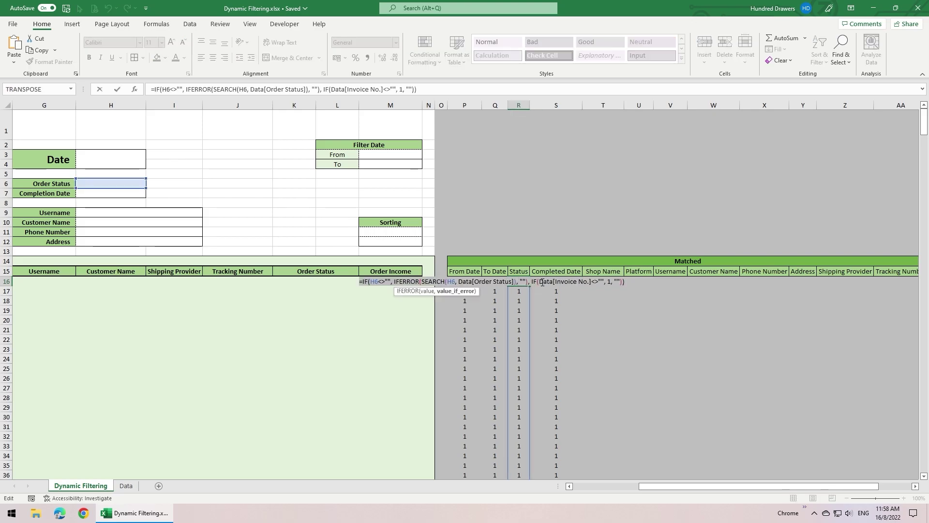
key(Escape)
click(594, 281)
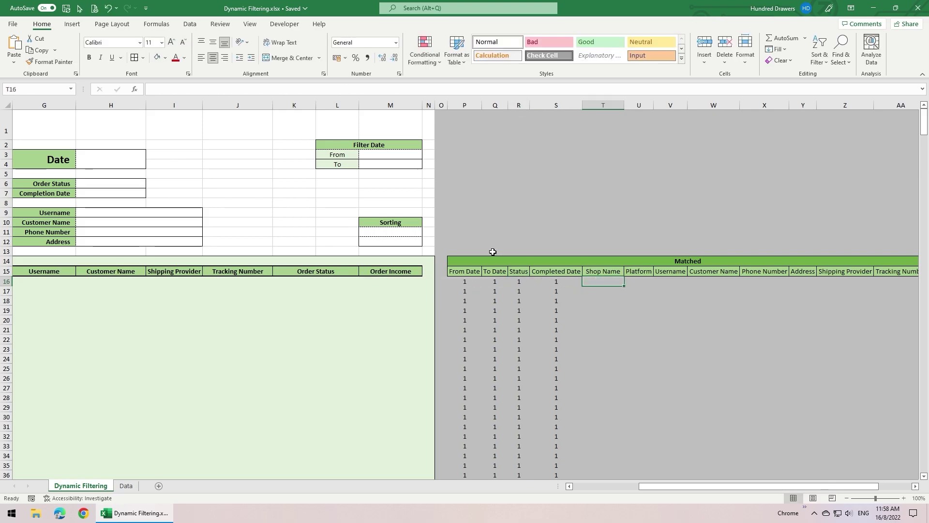
click(179, 89)
text(=IF(H6<>"", IFERROR(SEARCH(H6, Data[Order Status]), ""), IF(Data[Invoice No.]<>"", 1, "")))
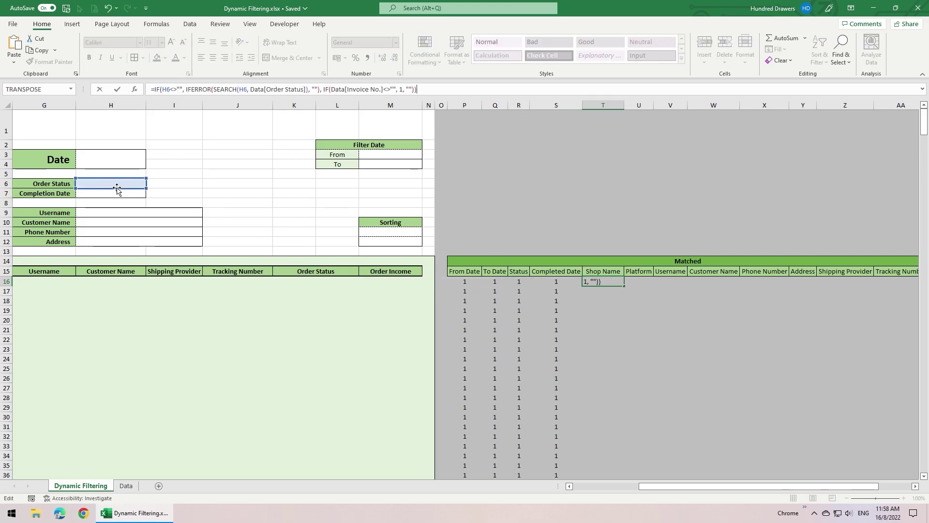
scroll(193, 195, left, 5)
drag(365, 187, 178, 184)
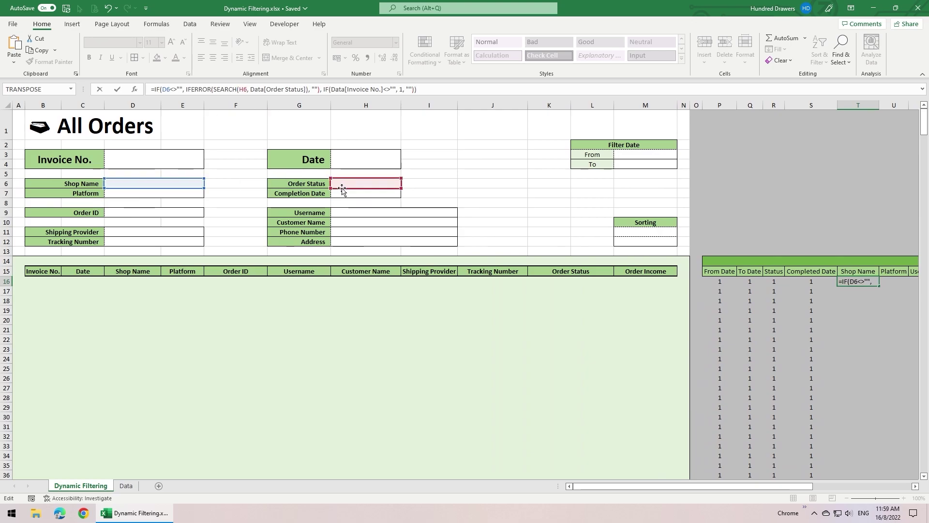
drag(337, 188, 145, 186)
drag(268, 90, 305, 89)
text(Shop Name)
key(Return)
Step: Adapt the helper formula in U16 to match the Platform column
scroll(842, 269, right, 5)
click(473, 279)
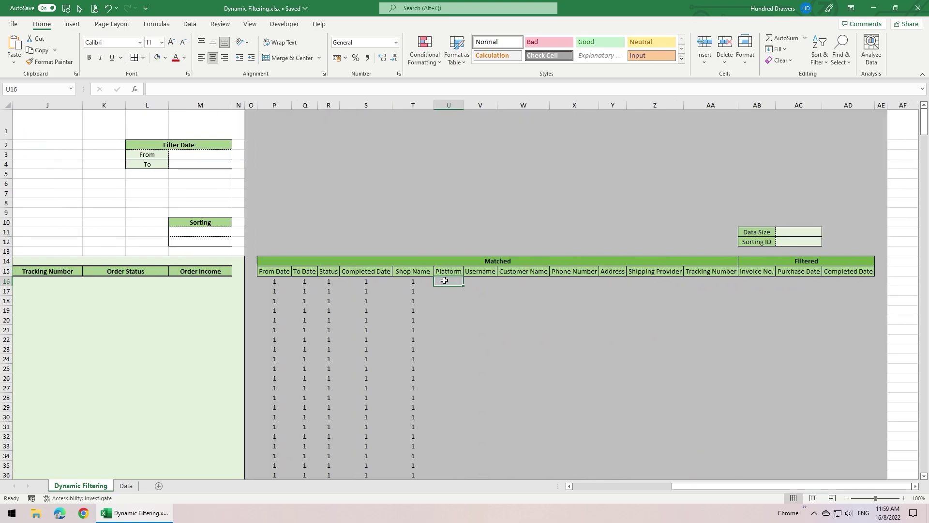
key(F2)
scroll(566, 288, left, 5)
drag(366, 193, 154, 193)
drag(267, 90, 298, 90)
text(Platform)
key(Return)
Step: Adapt the next helper formula to match the Customer Name column
scroll(566, 288, right, 1)
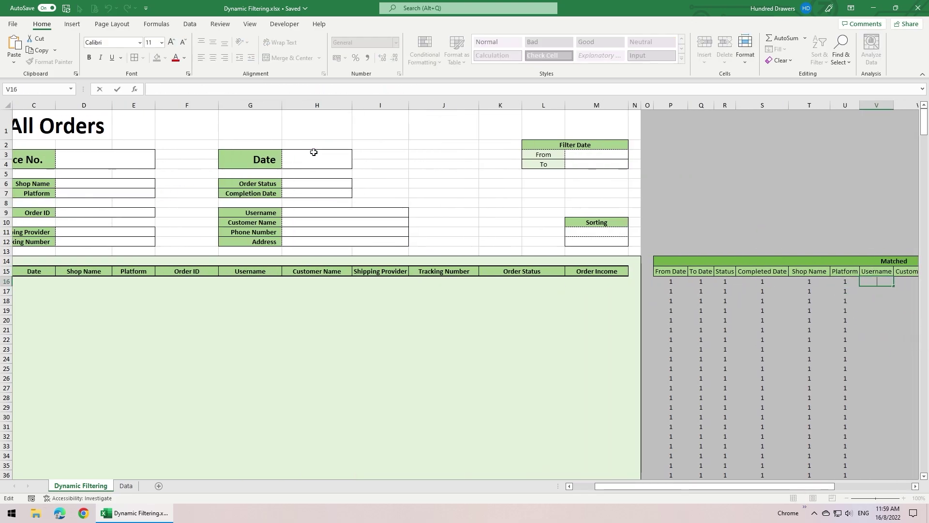
double_click(914, 281)
drag(322, 180, 323, 219)
scroll(435, 291, right, 1)
drag(249, 189, 249, 223)
drag(268, 89, 305, 90)
text(Customer Name)
key(Return)
Step: Adapt the next helper formula to match the Phone Number column
double_click(915, 281)
scroll(566, 288, right, 1)
text(Phone Number)
key(ctrl+Return)
key(F2)
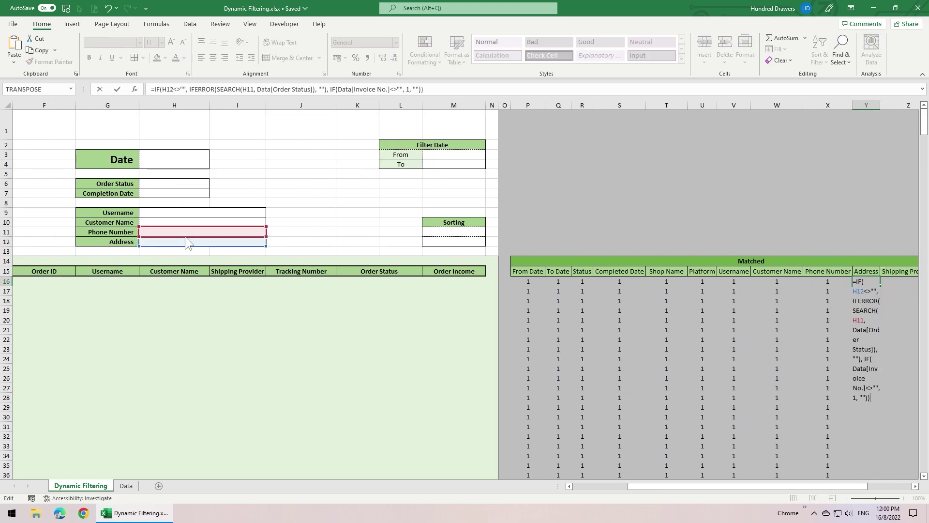
Step: Adapt the last helper formula to match the Tracking Number column
key(Tab)
scroll(319, 291, left, 3)
key(F2)
drag(273, 90, 308, 90)
text(Tracking Number)
key(ctrl+Return)
scroll(765, 286, right, 3)
click(766, 281)
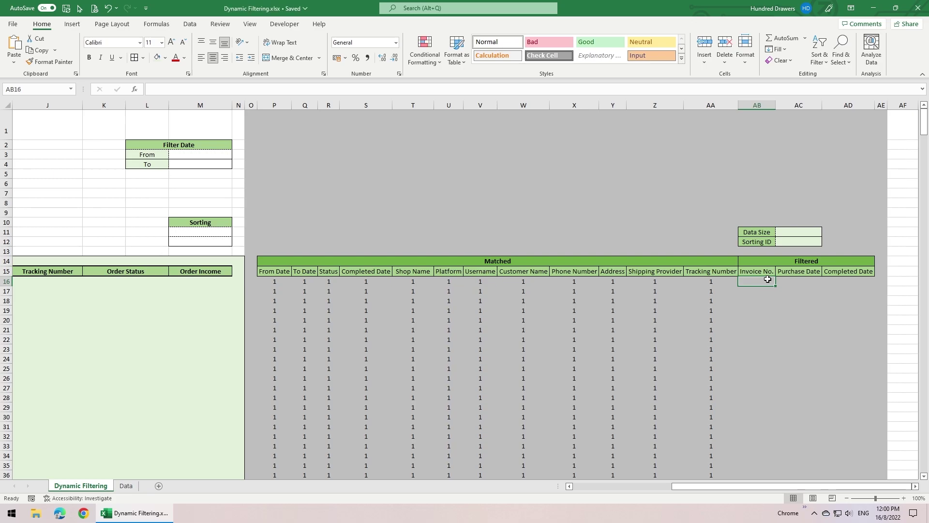
Step: Start =FILTER(Data[Invoice No.], …) in AB16 with From Date, To Date, Status and Completed Date flag conditions
text(=FILTER()
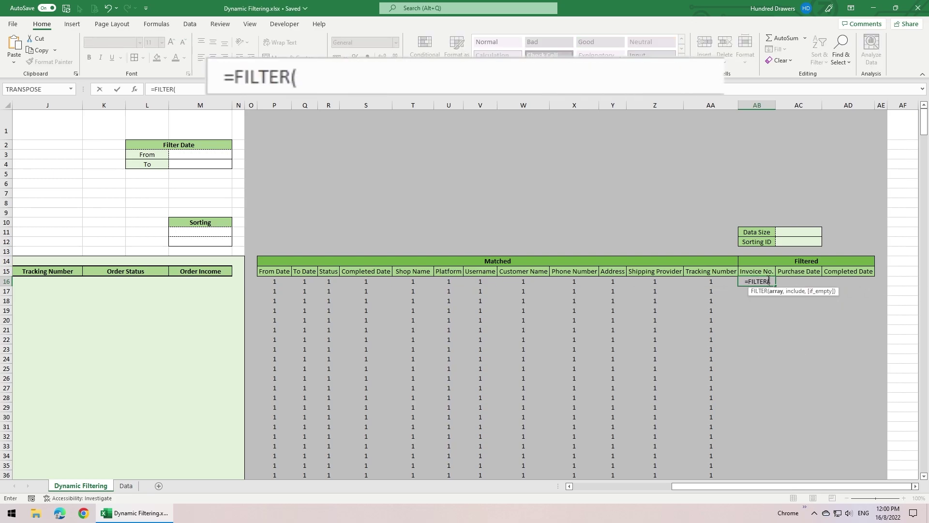
text(d)
key(Tab)
text([In)
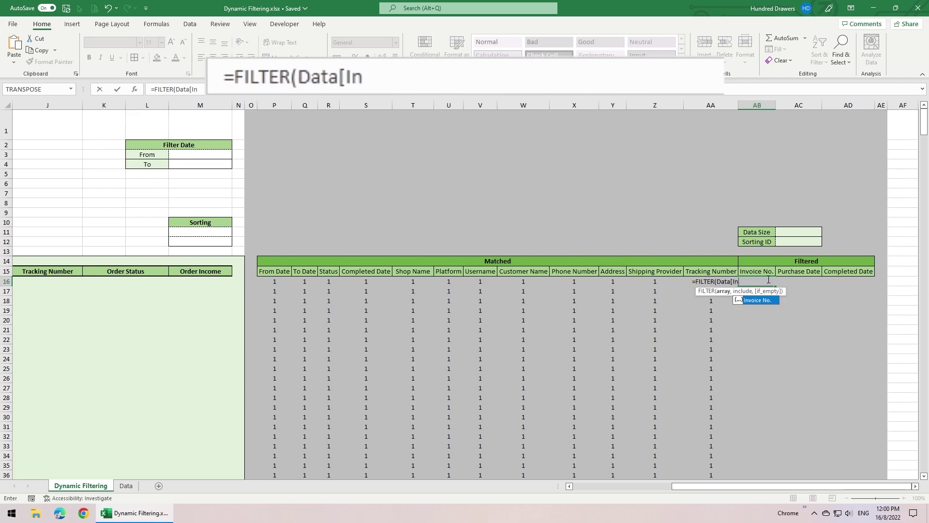
key(Tab)
text(,)
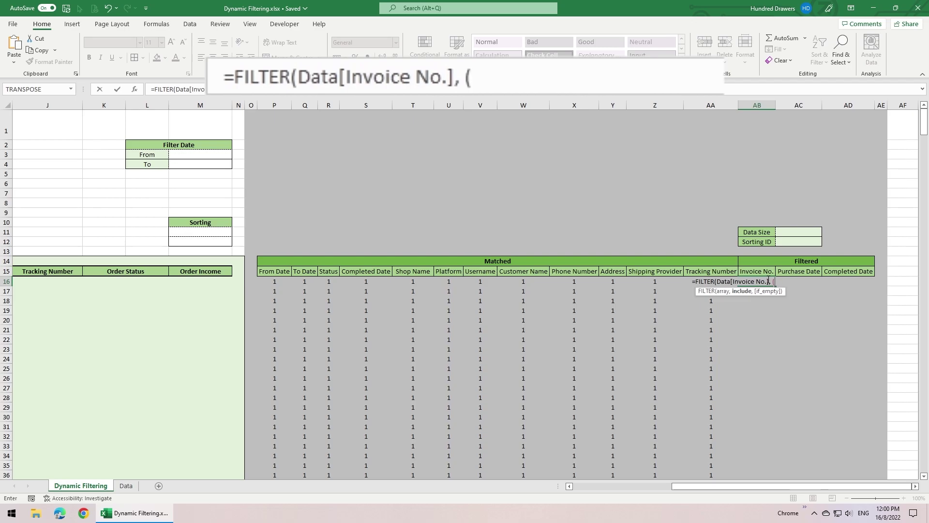
text( ()
click(265, 286)
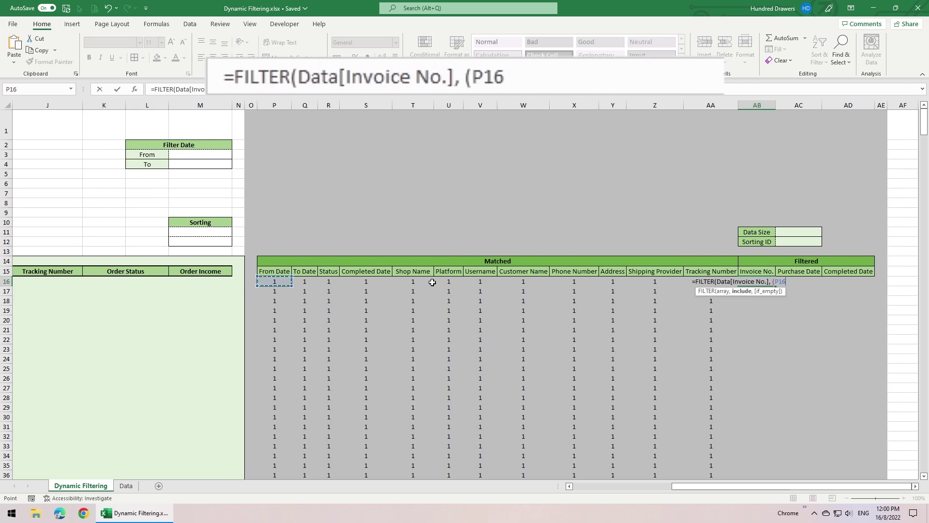
text(#<>""))
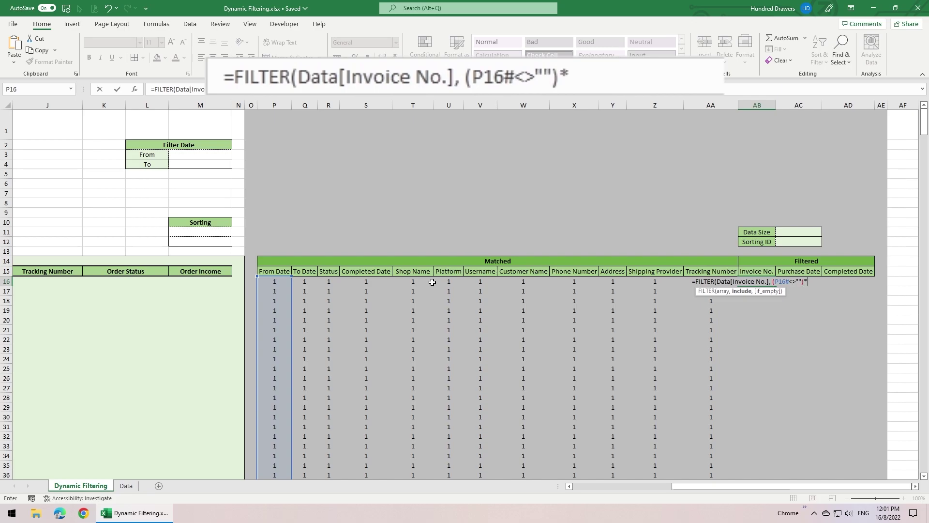
text(*()
click(303, 281)
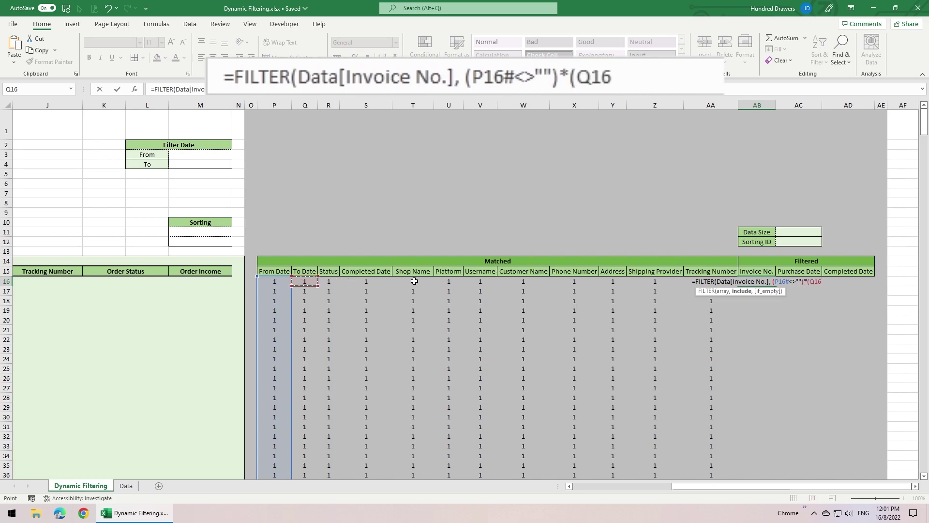
text(#<>"")*()
click(332, 283)
text(#<>"")*()
click(366, 282)
Step: Add the Shop Name, Platform, Username and Customer Name match flags as <>"" conditions
text(#<>"")*()
click(413, 282)
text(#<>"")*()
click(446, 283)
text(<>)
key(BackSpace)
key(BackSpace)
text(#<>"")*()
click(480, 282)
text(#<>"")*()
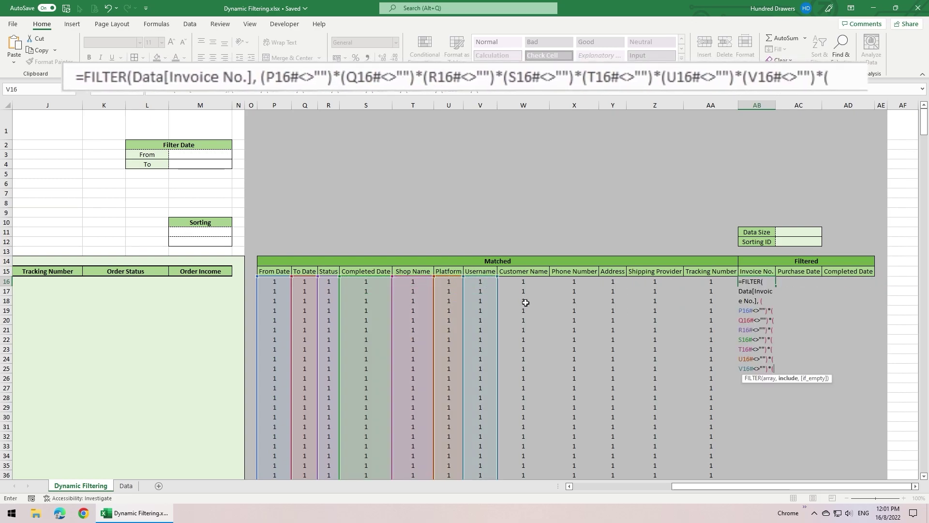
click(524, 282)
Step: Add Phone Number, Address, Shipping Provider and Tracking Number conditions, close with "" and enter
text(#<>"")*()
click(596, 292)
click(576, 282)
text(#<>"")*()
click(613, 282)
text(#<>"")*()
click(655, 282)
text(#<>"")*()
click(707, 283)
text(#<>""), )
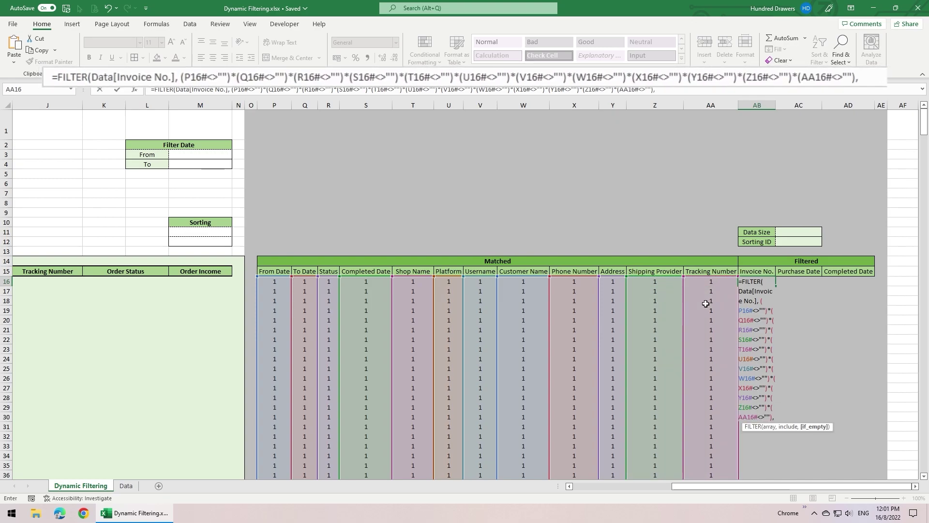
text(""))
key(Return)
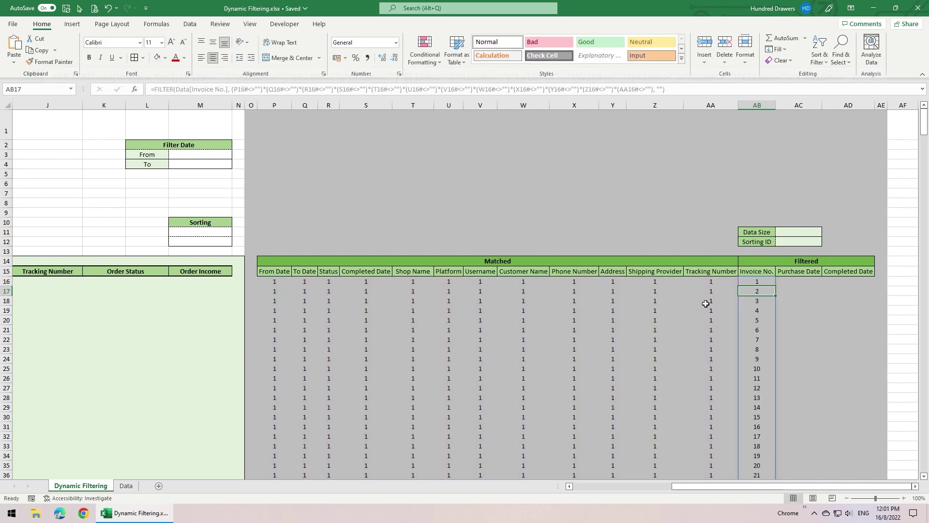
key(Up)
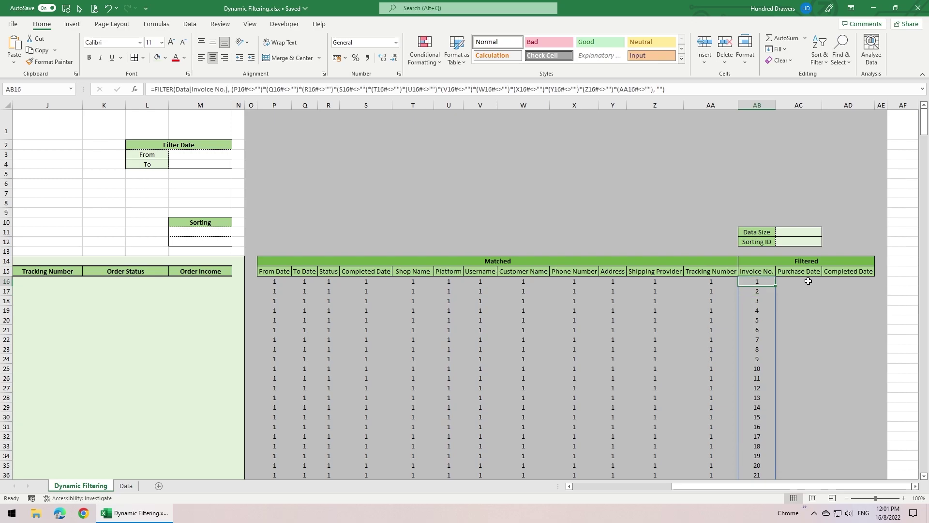
click(809, 281)
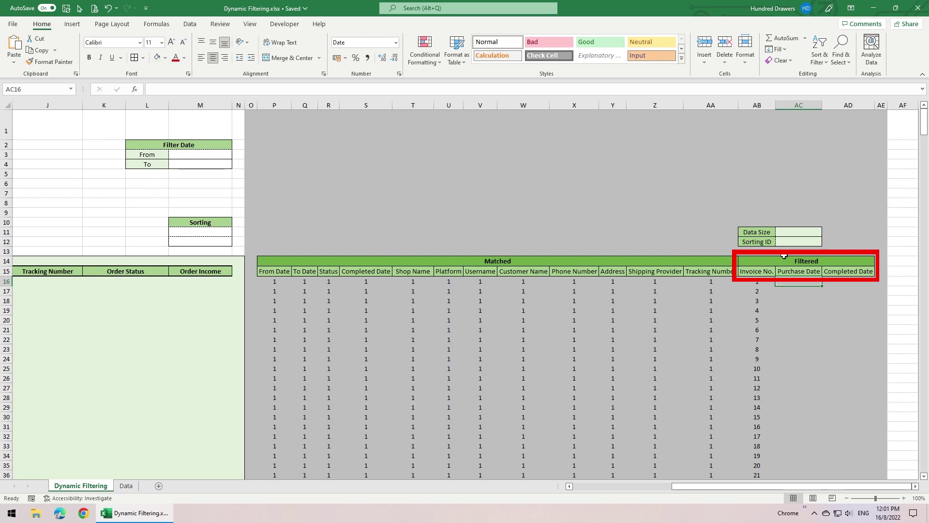
Step: Enter =XLOOKUP(AB16#, Data[Invoice No.], Data[Purchase Date], "") in the first Filtered Purchase Date cell
click(245, 213)
click(193, 225)
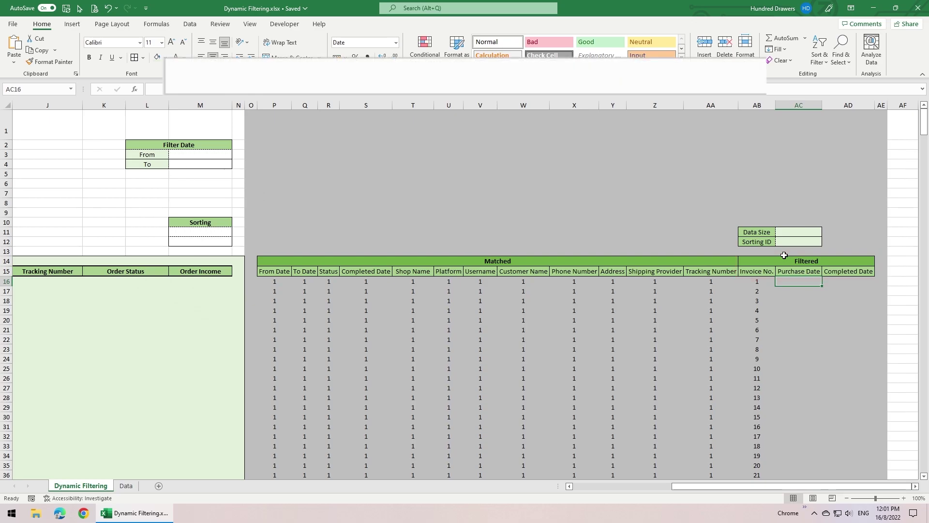
text(=XLOOKUP()
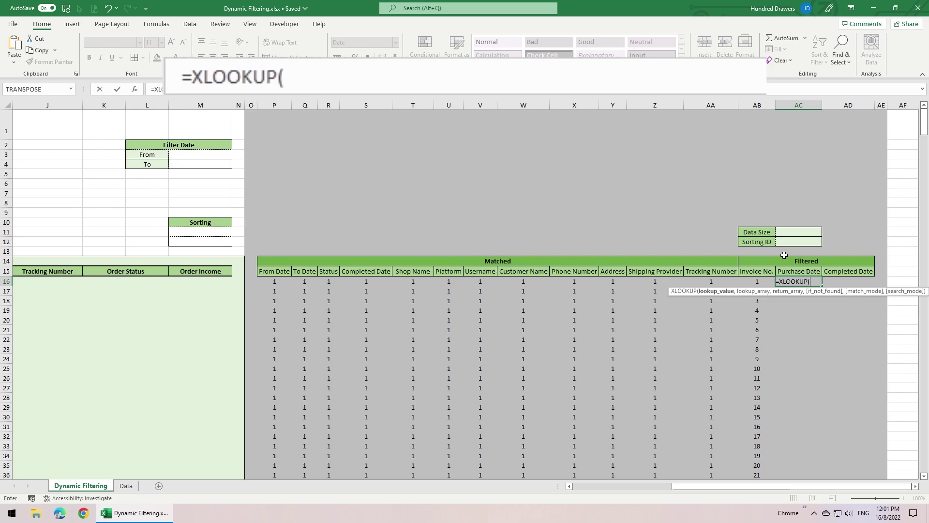
click(754, 280)
text(#)
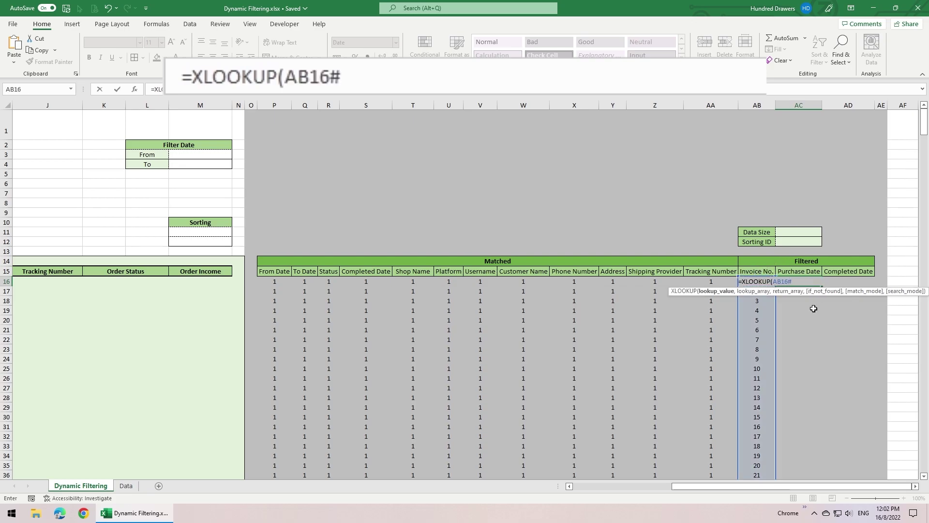
text(, Data[)
double_click(815, 308)
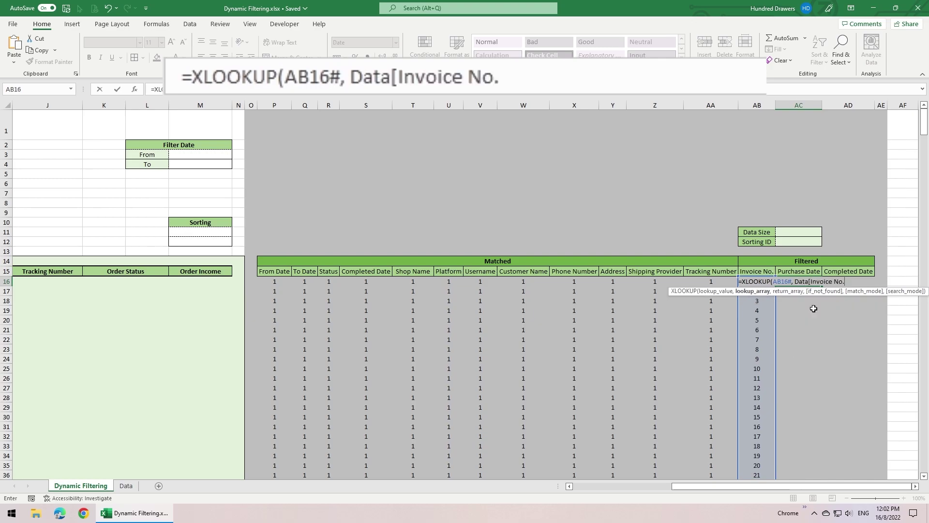
text(], d)
key(Tab)
text([pur)
key(Tab)
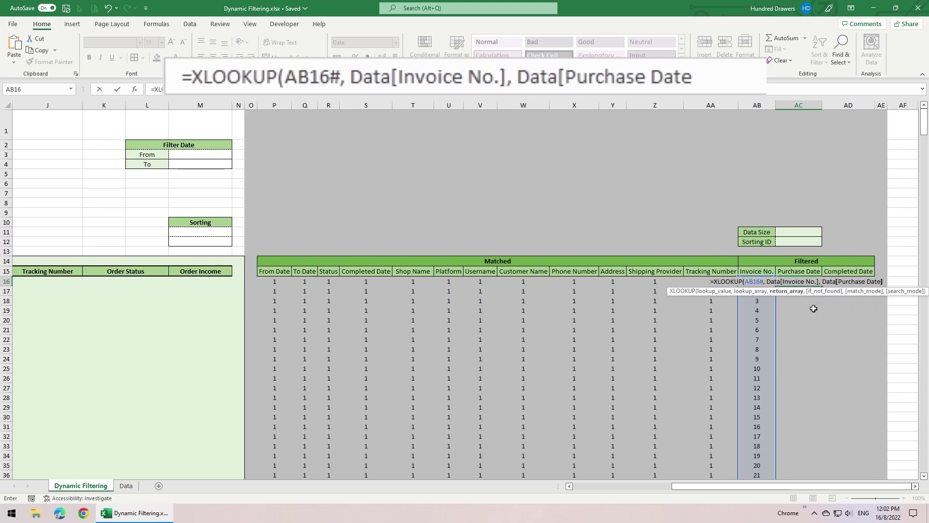
text(], "")
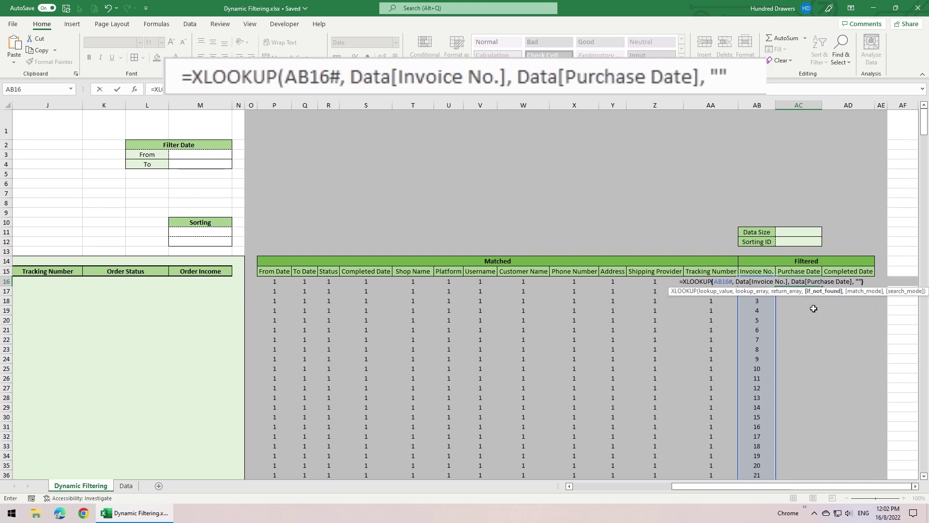
text())
key(Return)
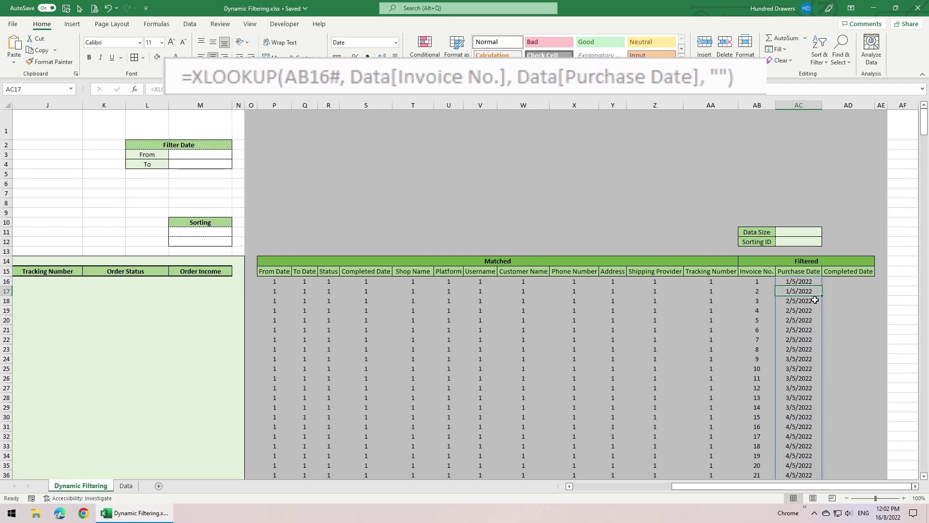
Step: Enter the matching XLOOKUP returning Data[Completed Date] in the first Filtered Completed Date cell
click(842, 282)
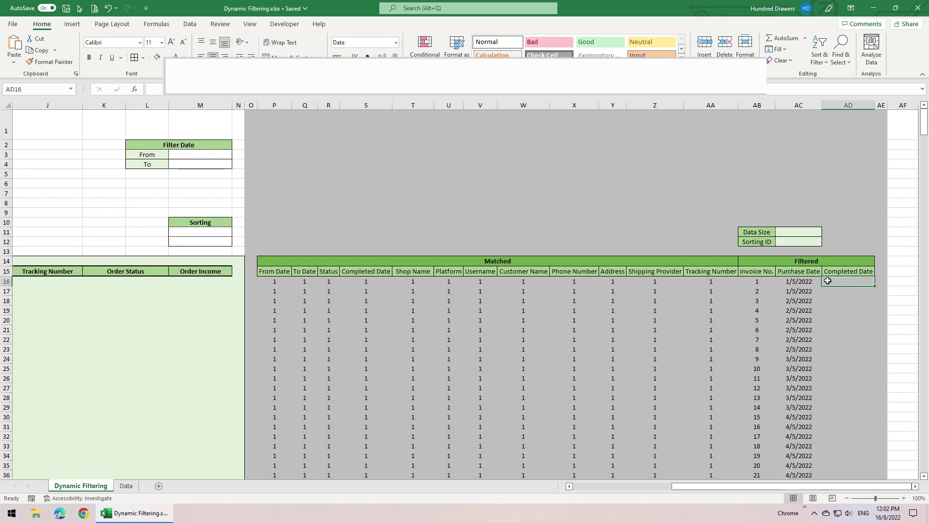
text(=XLOOKUP()
click(757, 282)
text(, Data[com)
key(Tab)
text(],)
key(BackSpace)
key(BackSpace)
key(BackSpace)
key(BackSpace)
key(BackSpace)
key(BackSpace)
key(BackSpace)
key(BackSpace)
key(BackSpace)
key(BackSpace)
key(BackSpace)
key(BackSpace)
key(BackSpace)
key(BackSpace)
key(BackSpace)
key(BackSpace)
text(inv)
key(Tab)
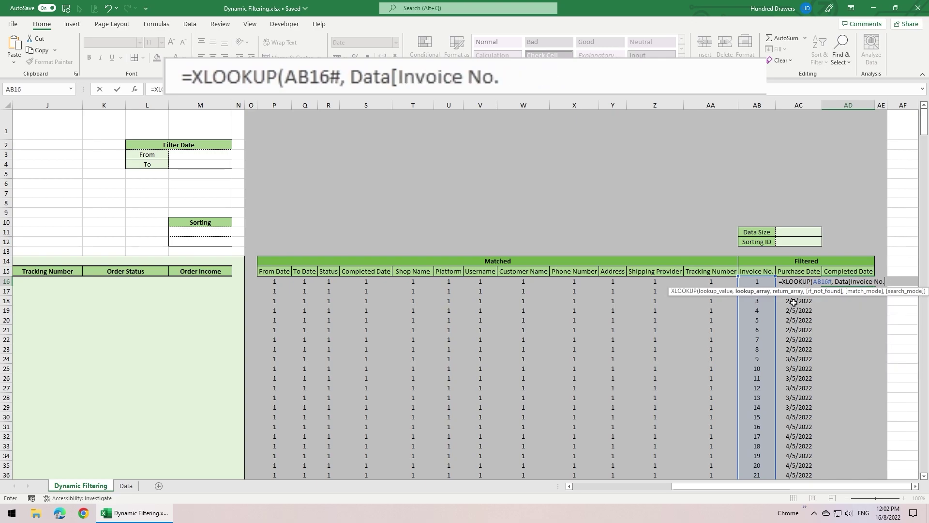
text(], da)
key(Tab)
text([com)
key(Tab)
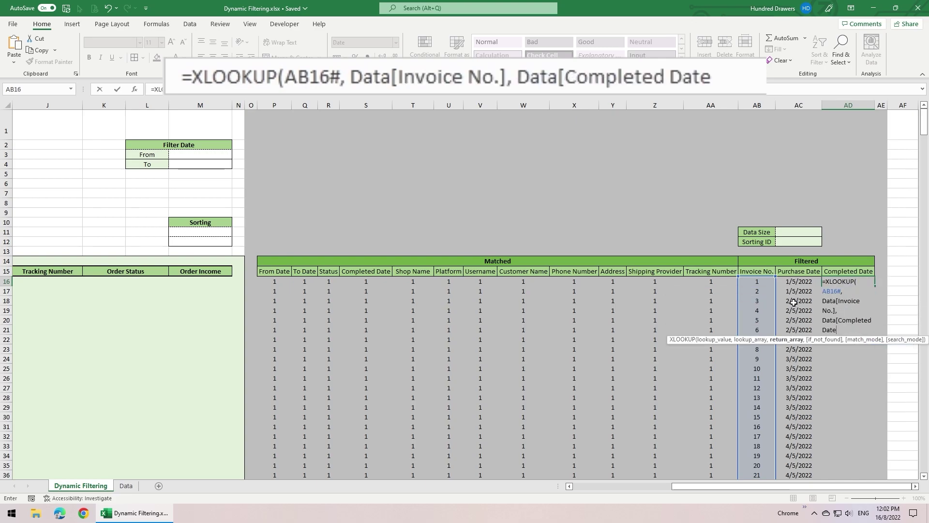
text(], ""))
key(Return)
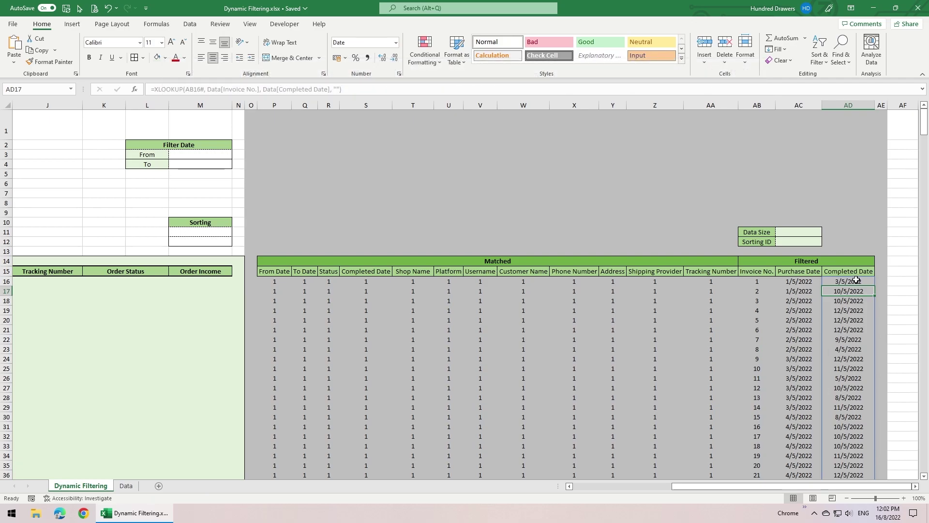
Step: Make Data Size count the filtered invoices with a COUNTA minus COUNTBLANK formula
click(784, 233)
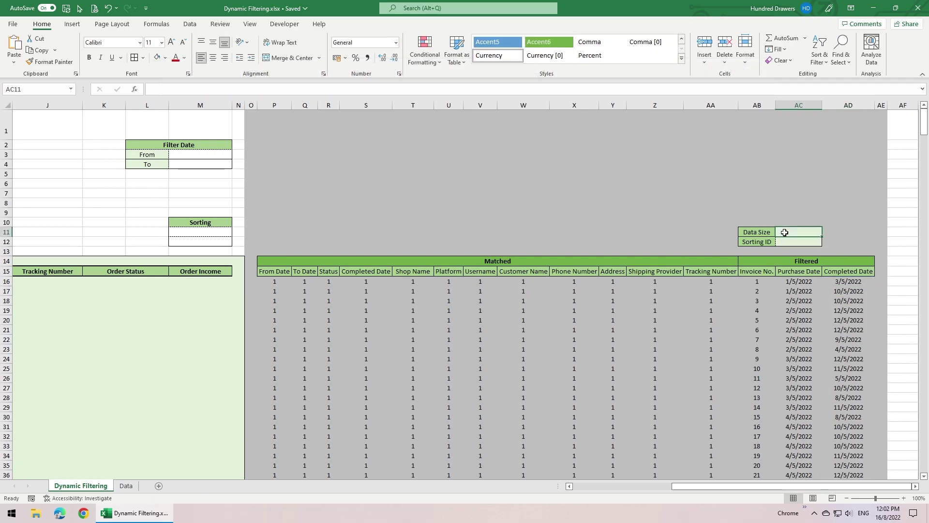
click(767, 282)
click(785, 235)
text(=COUNTA()
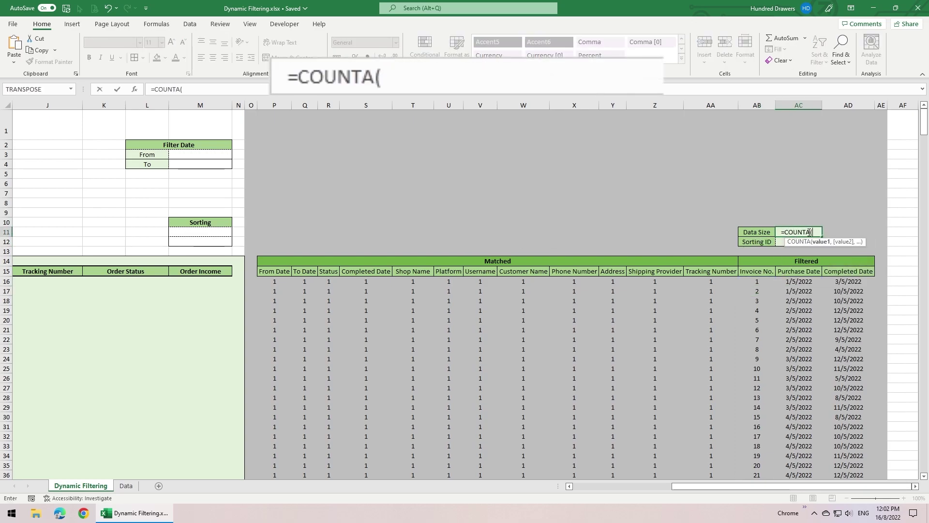
click(757, 281)
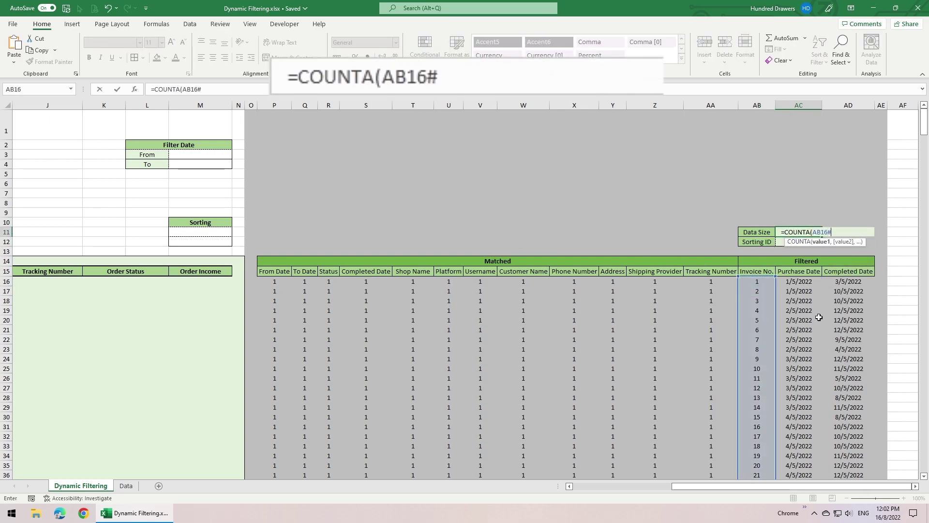
text()-COUNTBLANK()
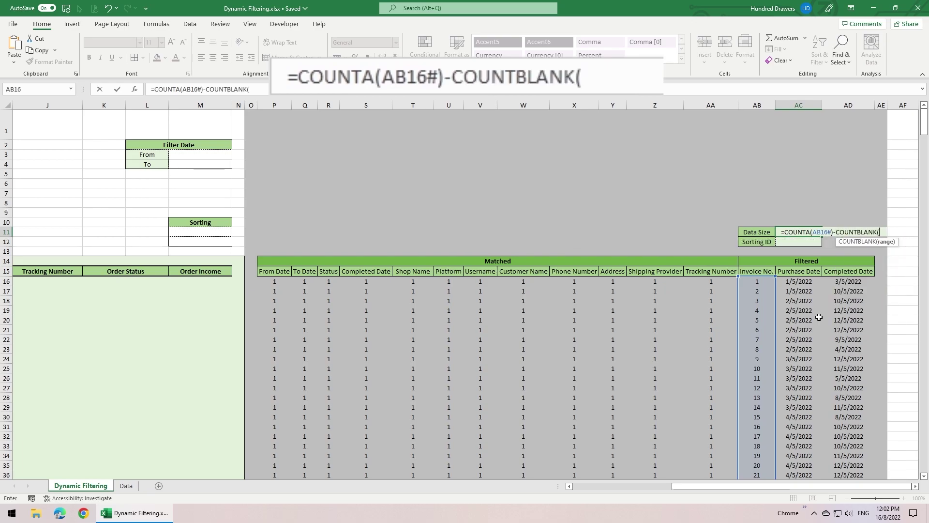
click(758, 289)
click(761, 284)
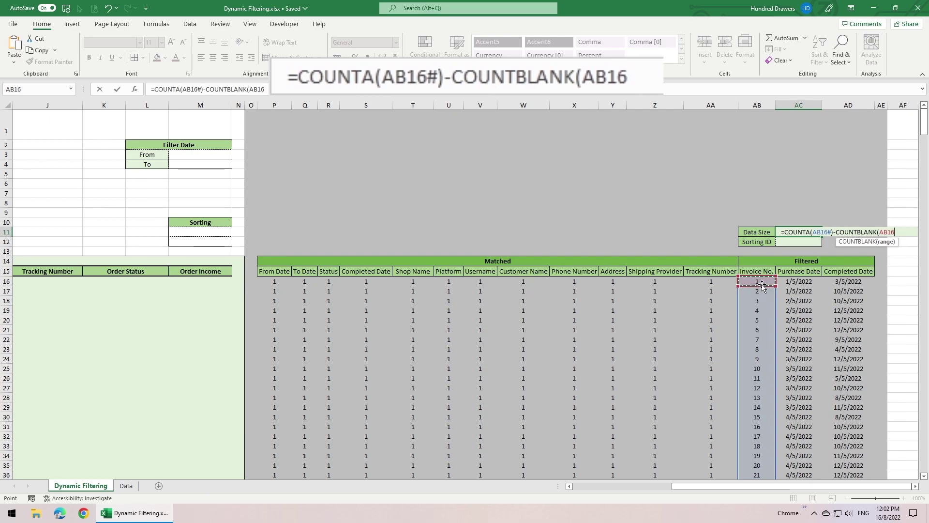
text())
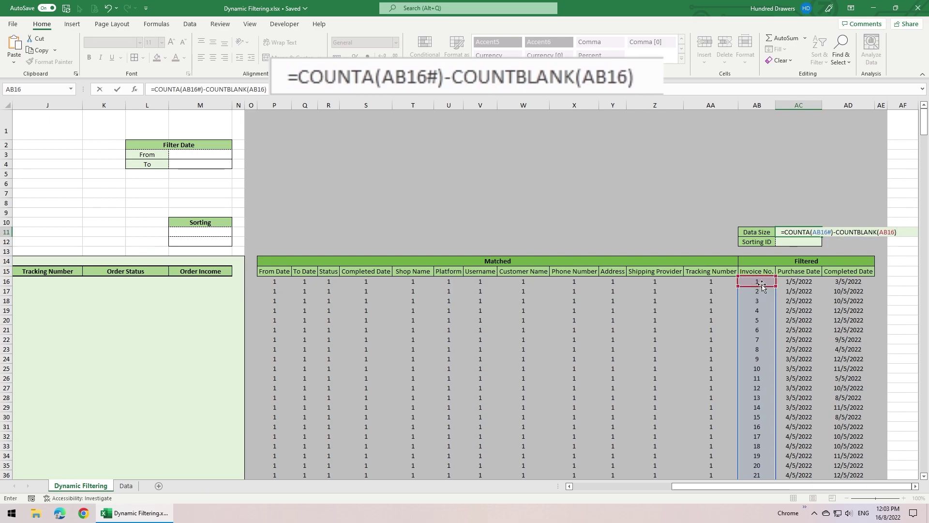
key(Return)
Step: Choose Invoice No. as the sort field in the Sorting dropdown
click(190, 233)
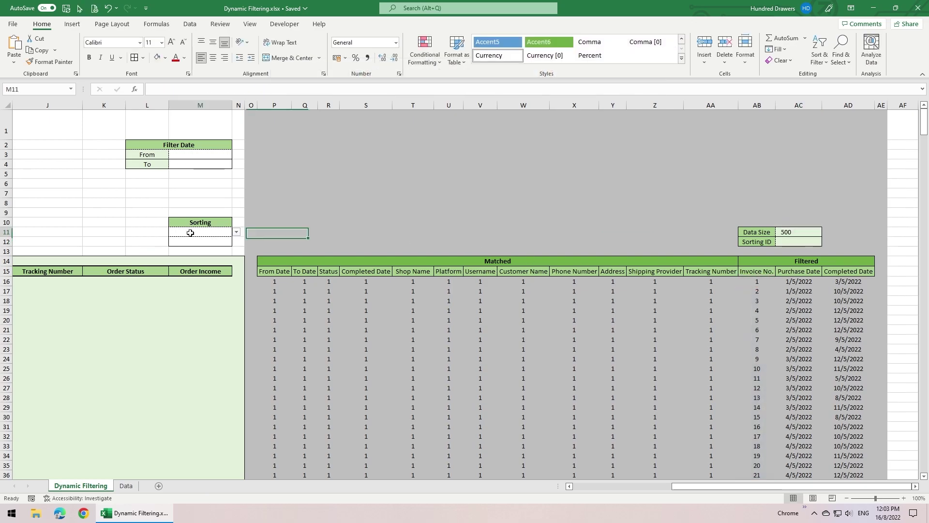
click(236, 232)
click(204, 241)
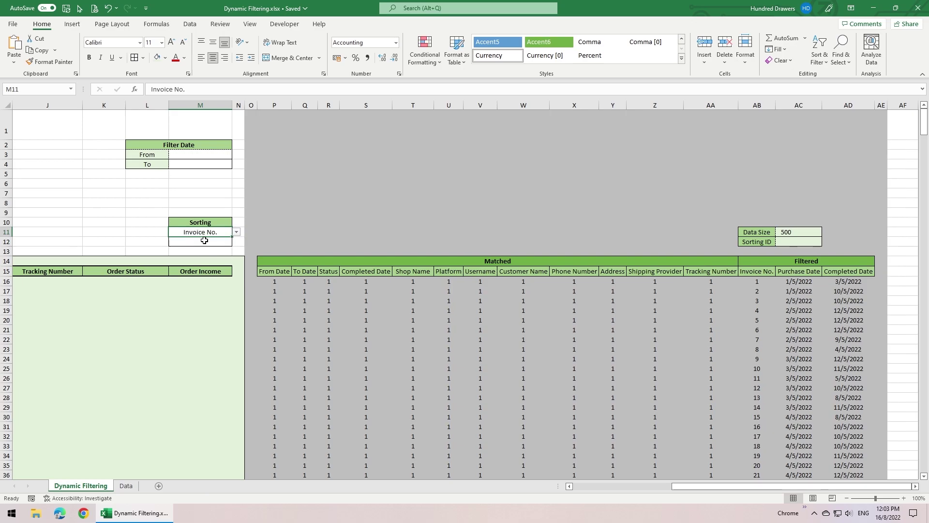
Step: Enter =IF(M11<>"", XMATCH(M11, AB15:AD15), 1) in the Sorting ID cell
click(817, 241)
text(=IF()
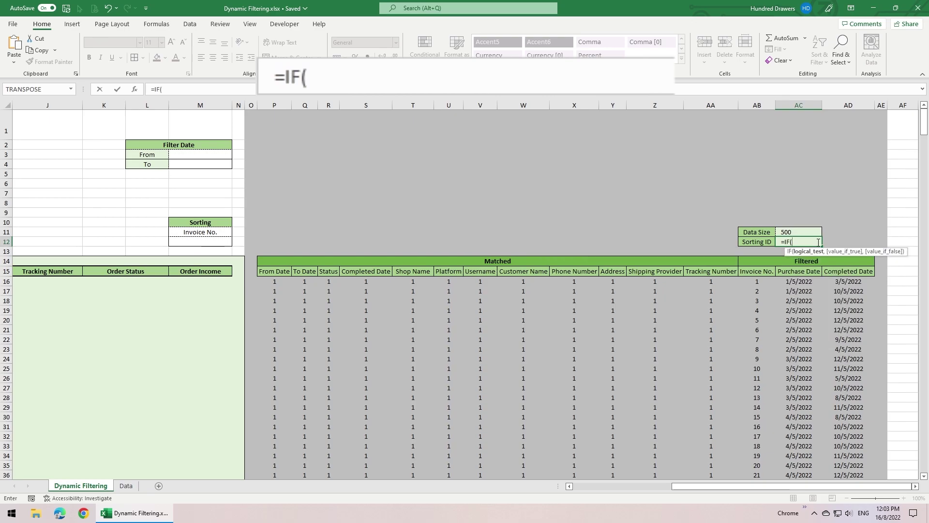
click(200, 232)
text(<>"",)
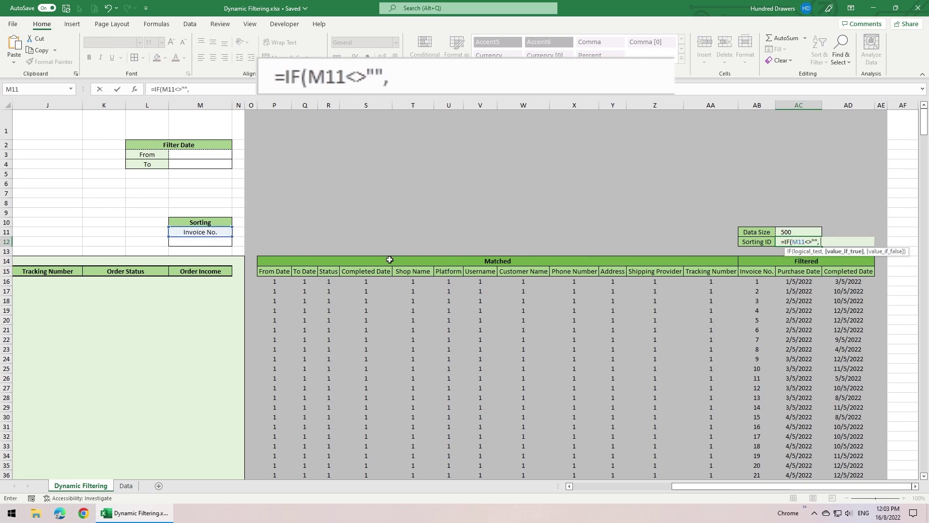
text( XM)
key(BackSpace)
text(XMATCH()
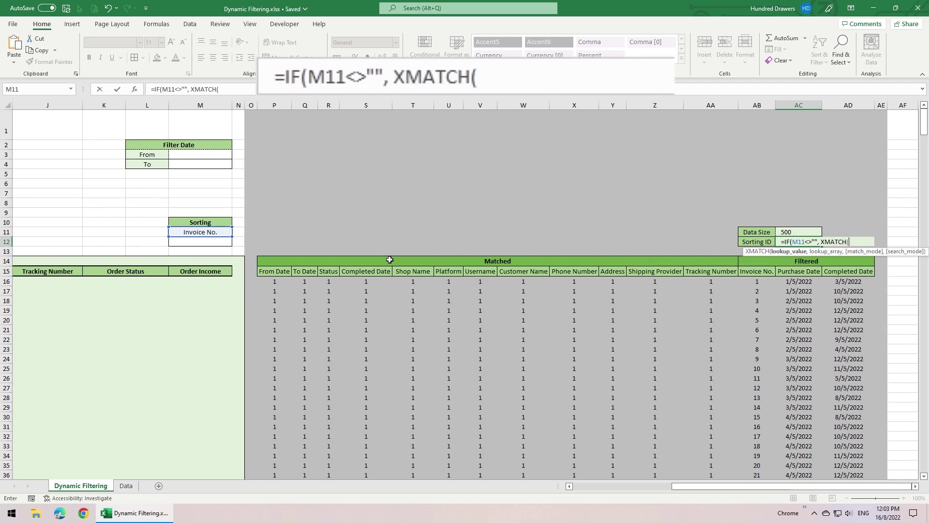
click(218, 234)
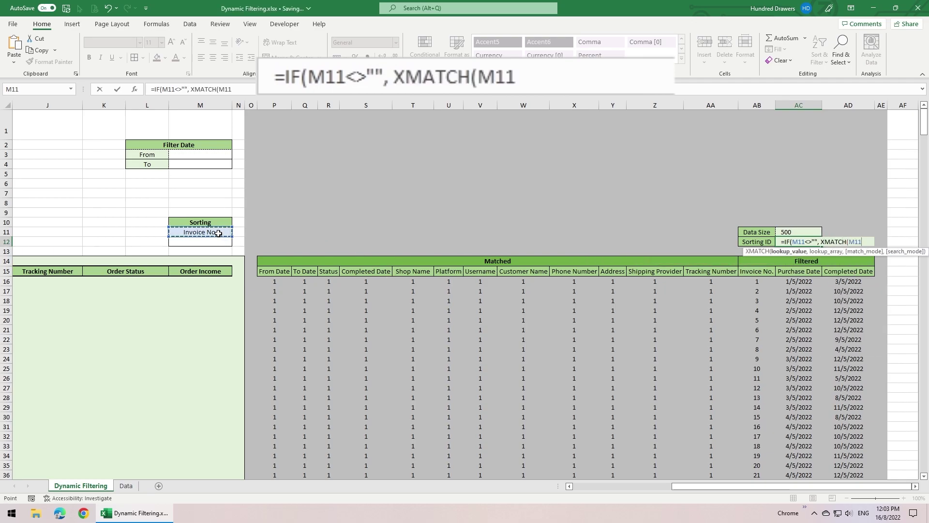
text(,)
drag(771, 272, 841, 270)
text())
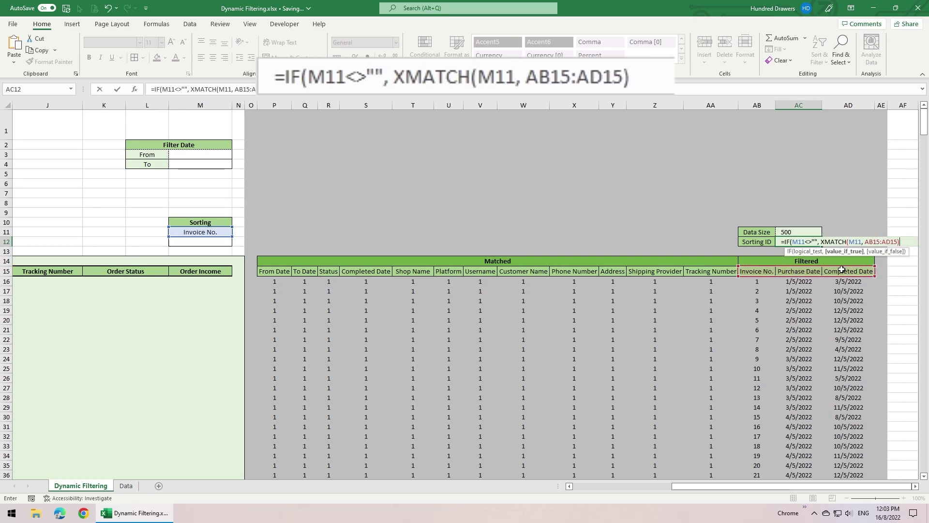
text(, 1))
key(Return)
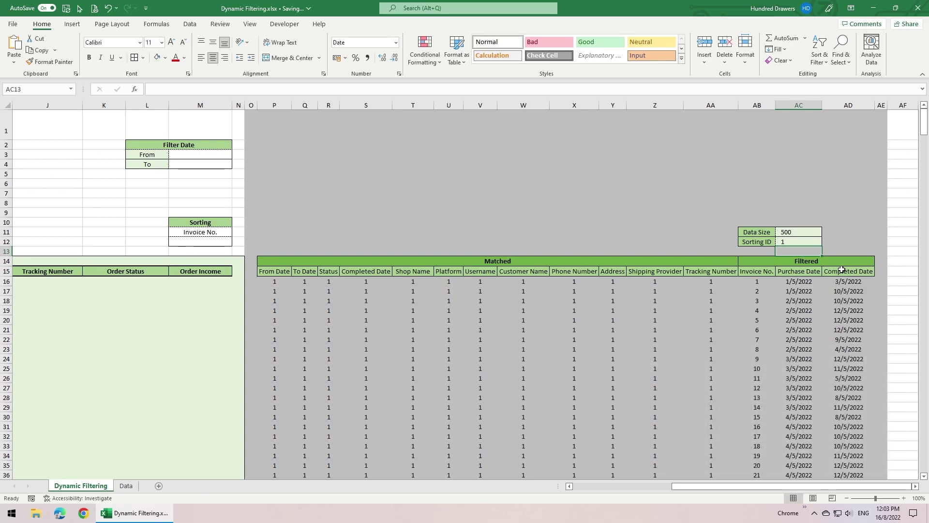
Step: Set the sort direction in M12 to Descending
click(203, 242)
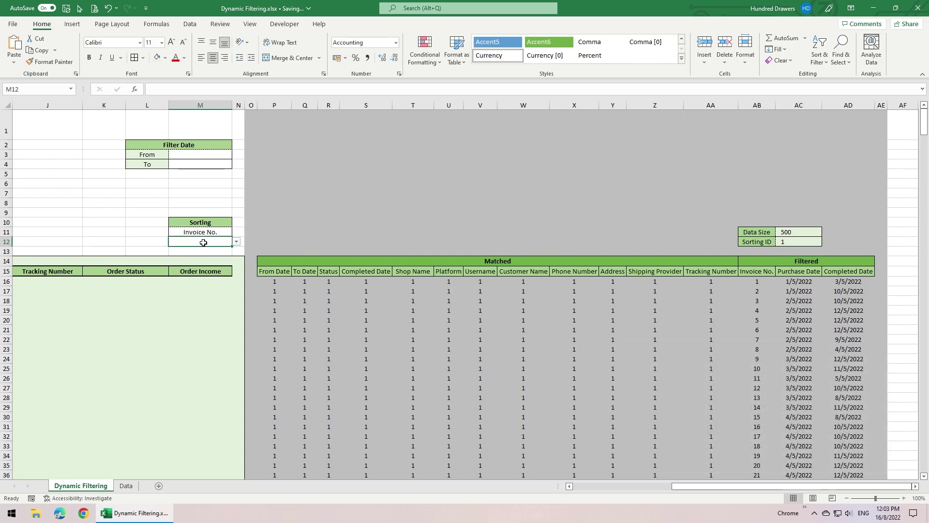
click(236, 242)
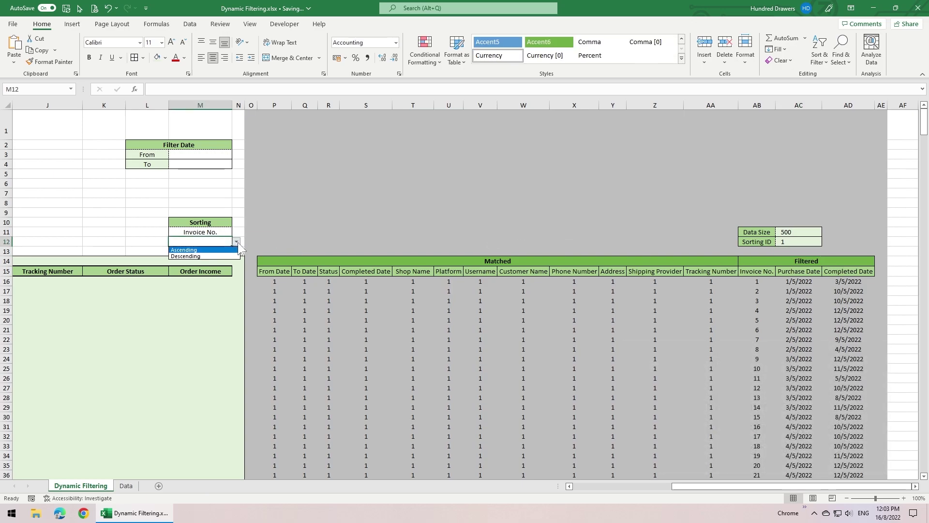
click(203, 256)
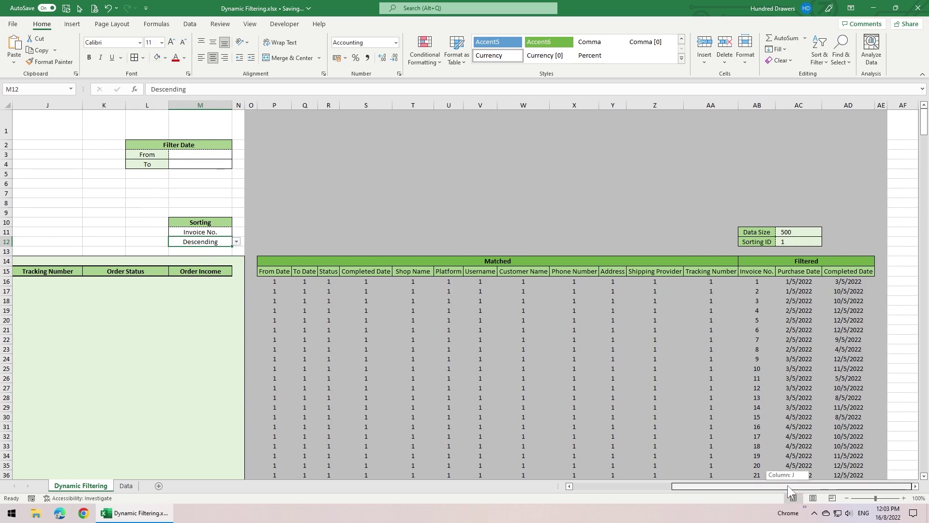
Step: Start B16's formula with an IF that tests whether Data Size in AC11 exceeds 0, else blank
drag(788, 485, 592, 474)
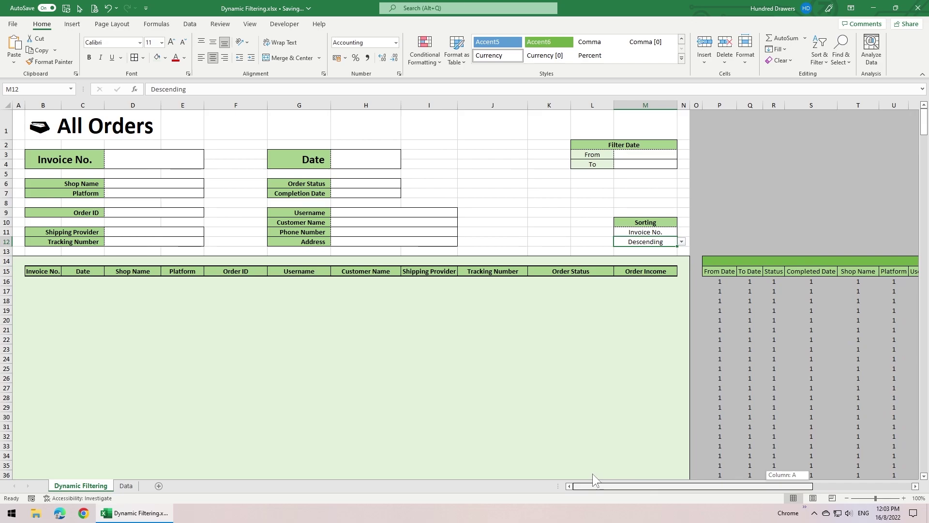
click(50, 284)
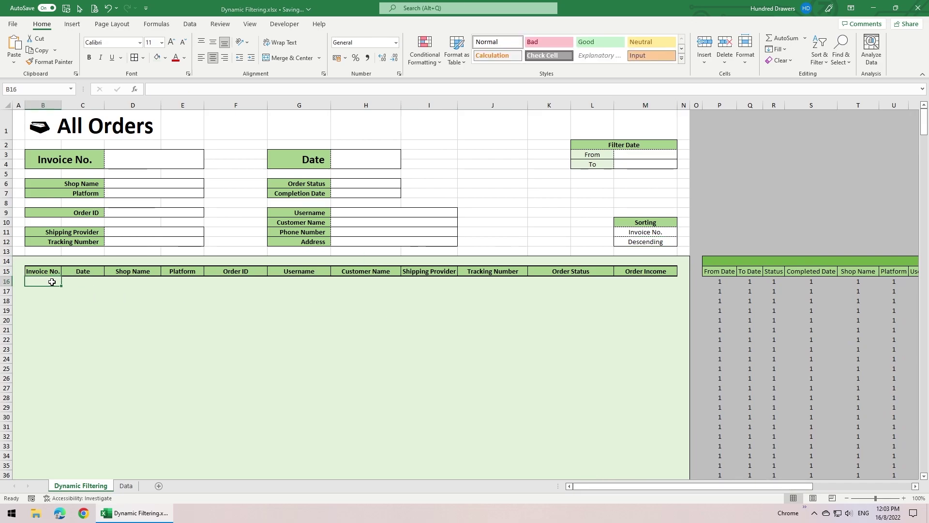
text(=)
text(IF()
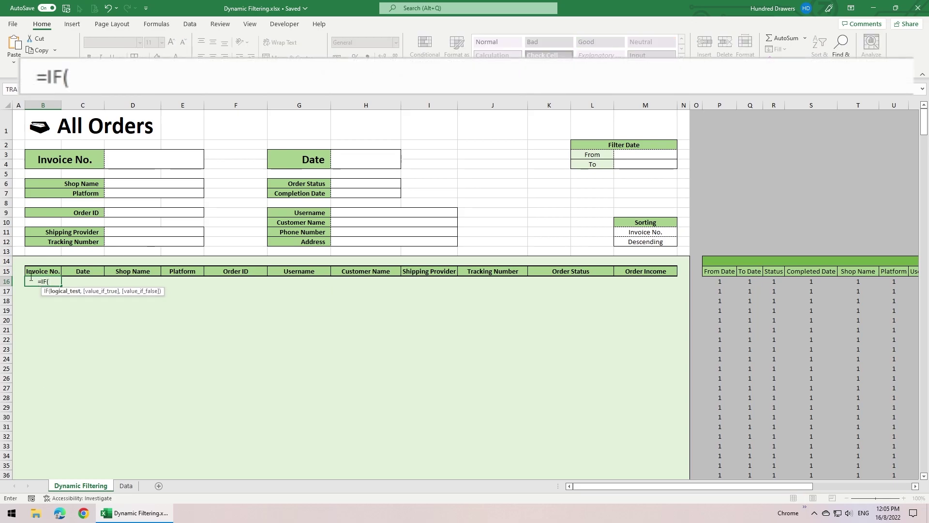
drag(619, 487, 711, 487)
click(804, 231)
text(>0, ,)
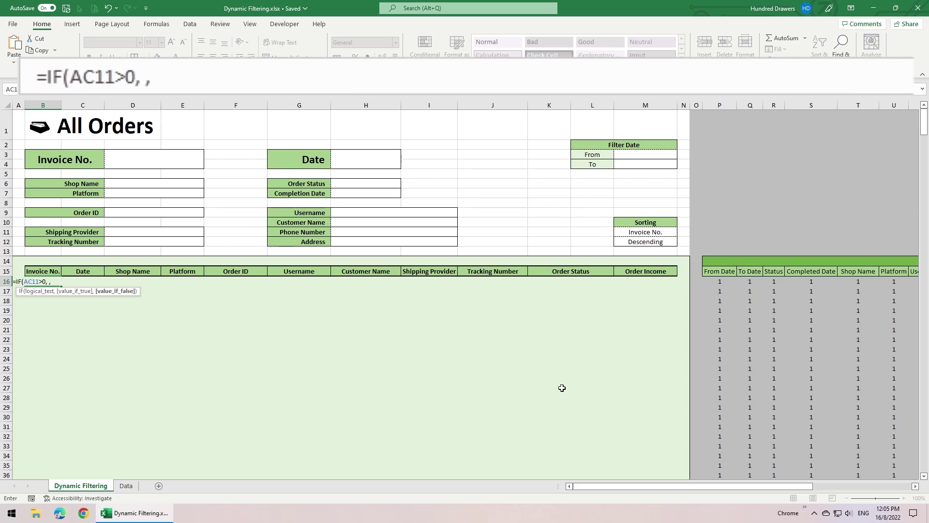
text( ""))
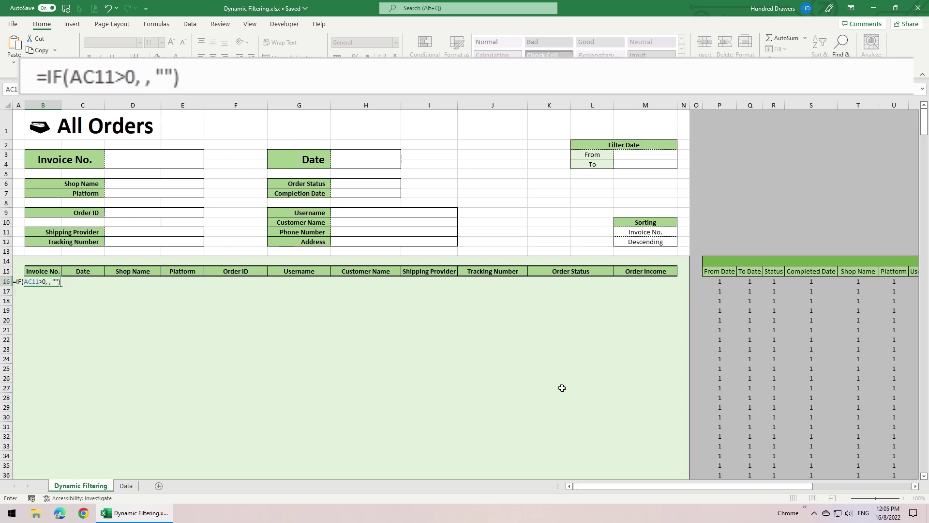
Step: Make the true branch SORT(OFFSET(AB16,0,0,AC11,3), AC12), descending when M12 is 'Descending'
click(48, 282)
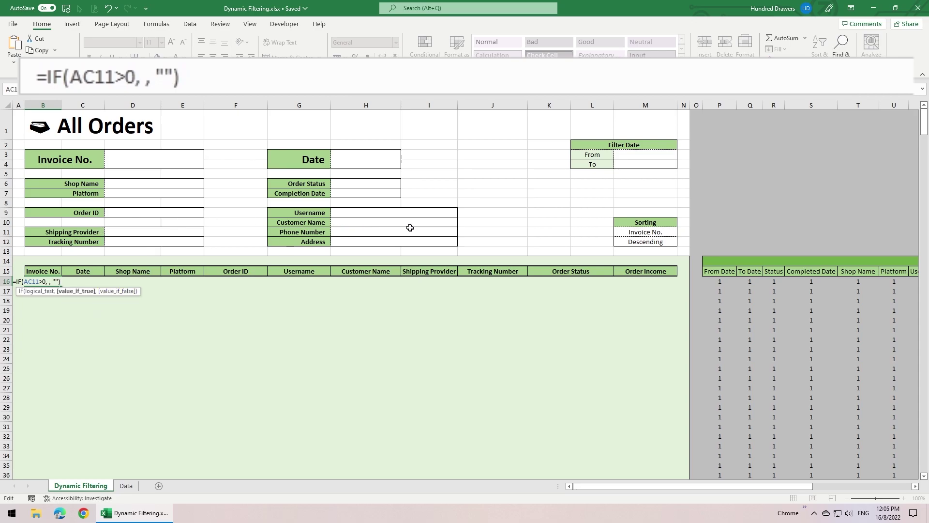
text(SORT()
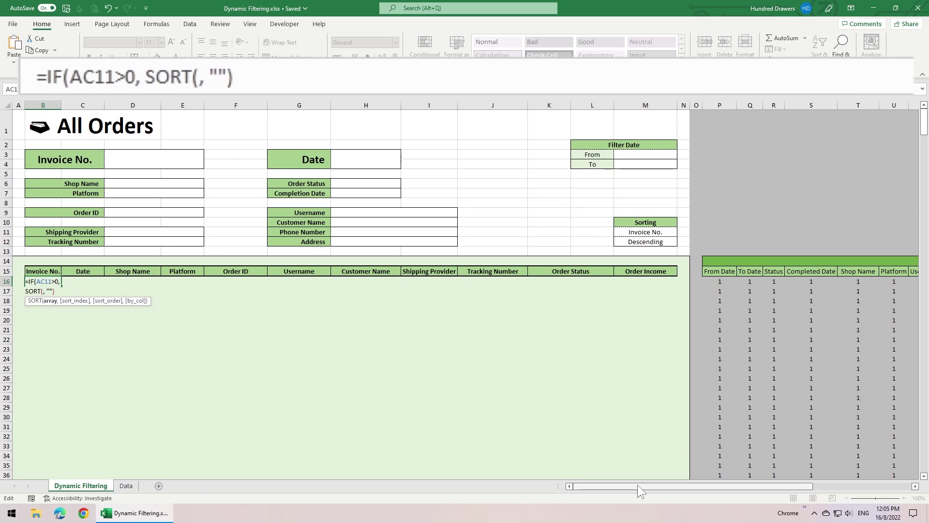
drag(640, 490, 740, 490)
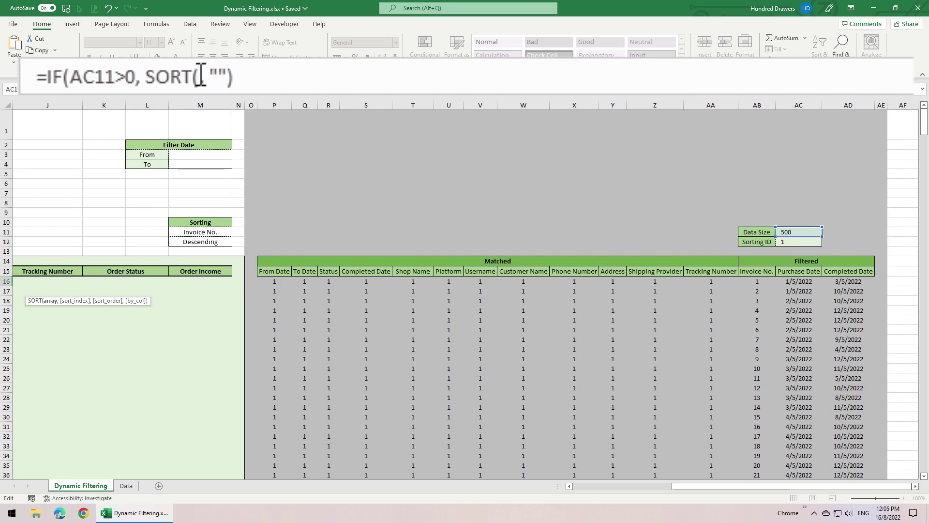
text(OFFSET(,)
click(759, 281)
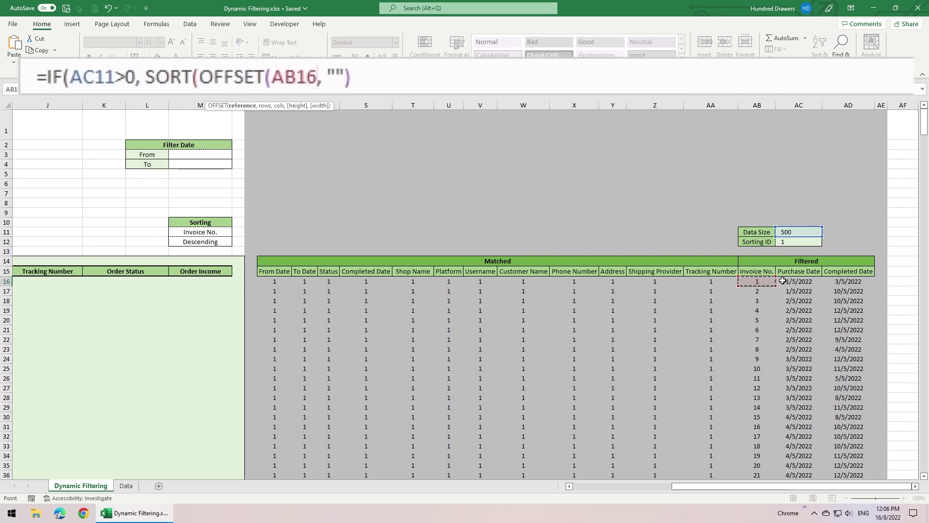
text(, 0, 0, ,)
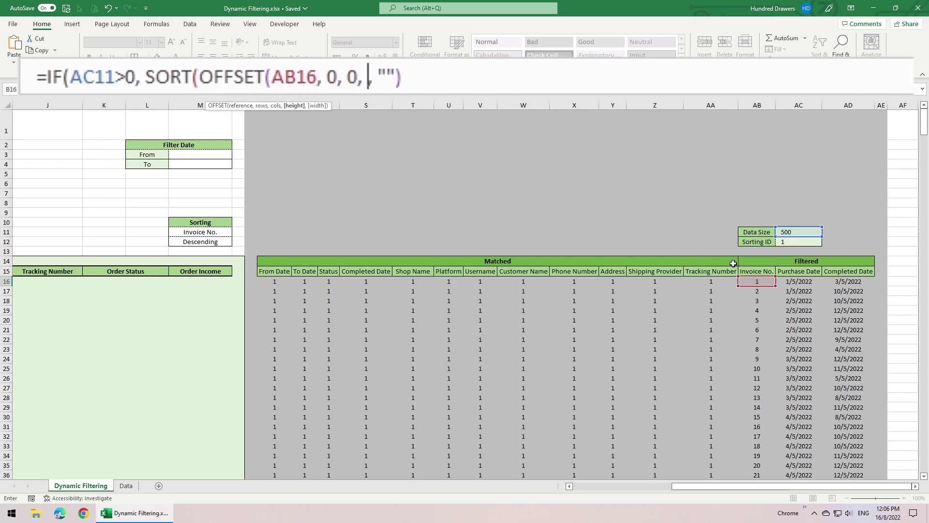
click(798, 233)
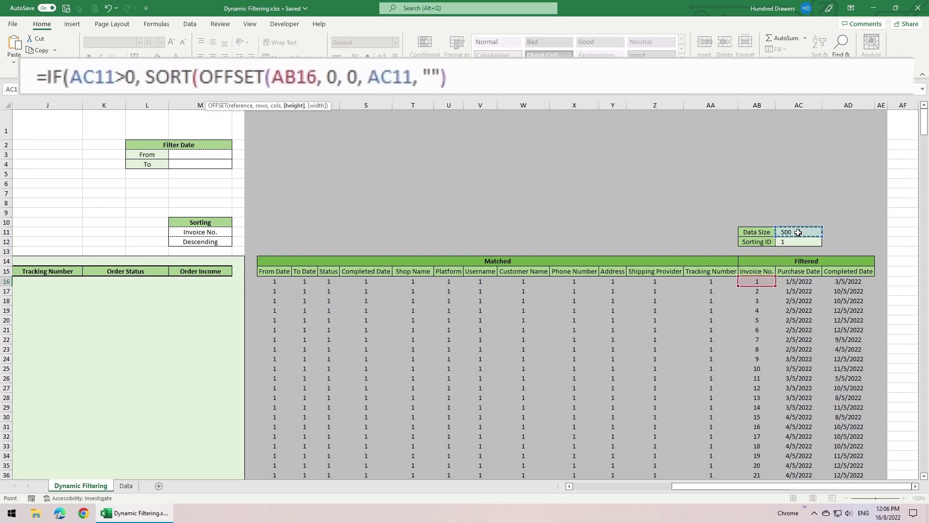
text(, 3)
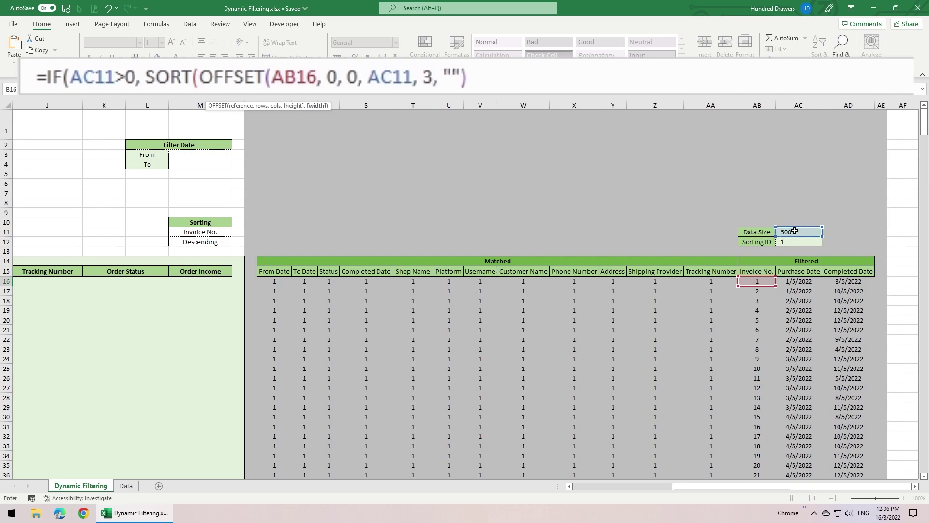
text())
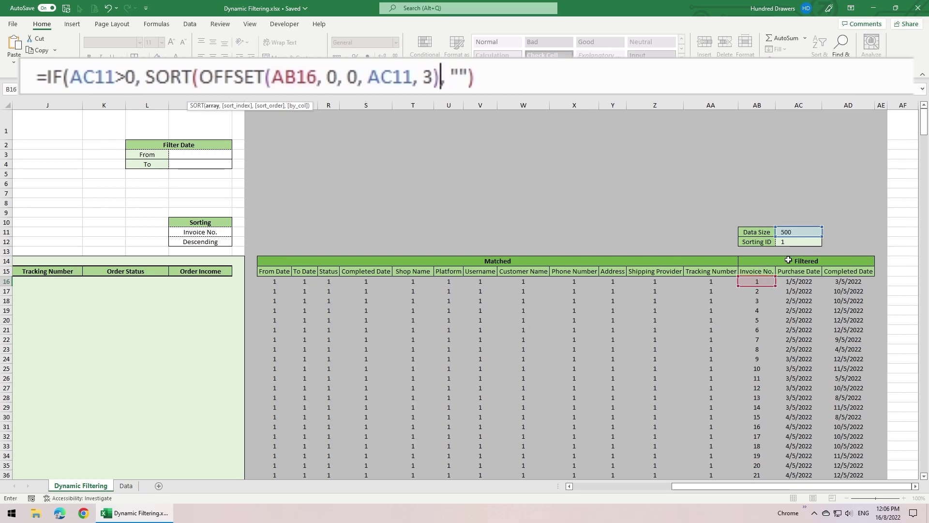
text(,)
click(794, 242)
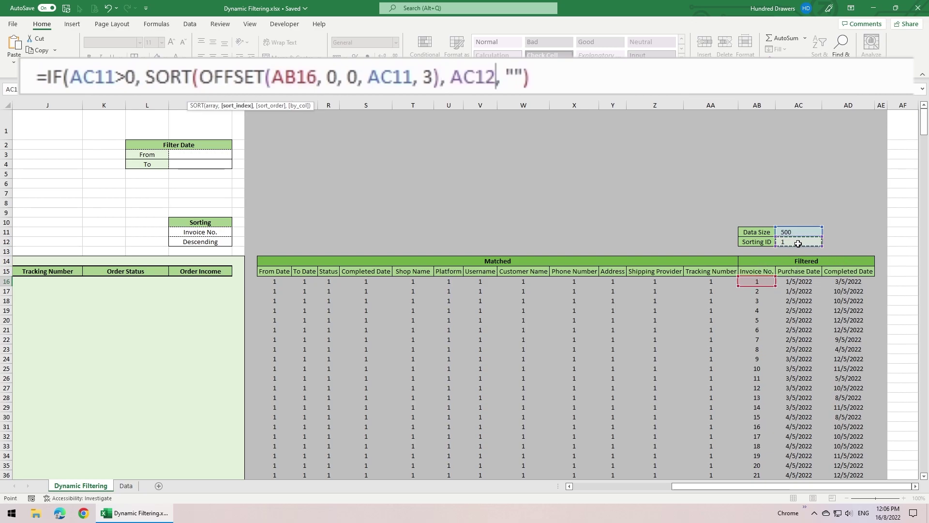
text(, )
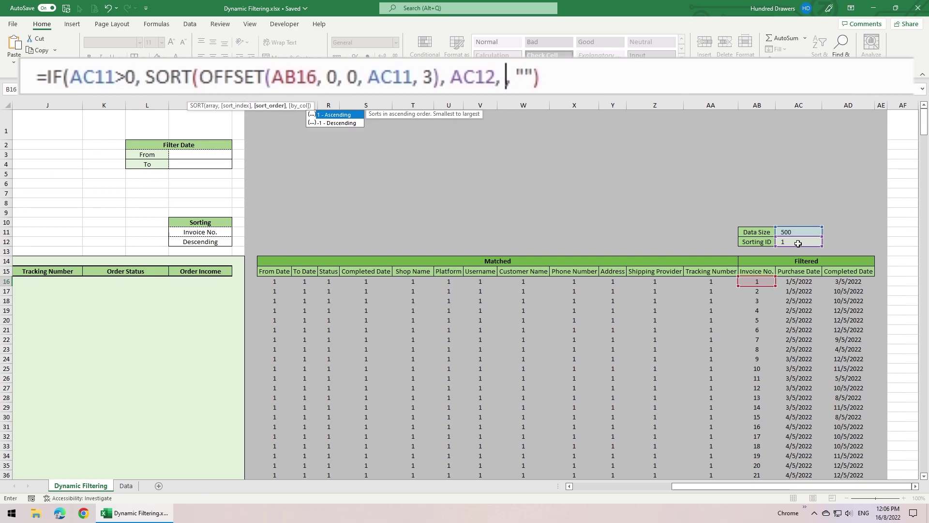
text(IF()
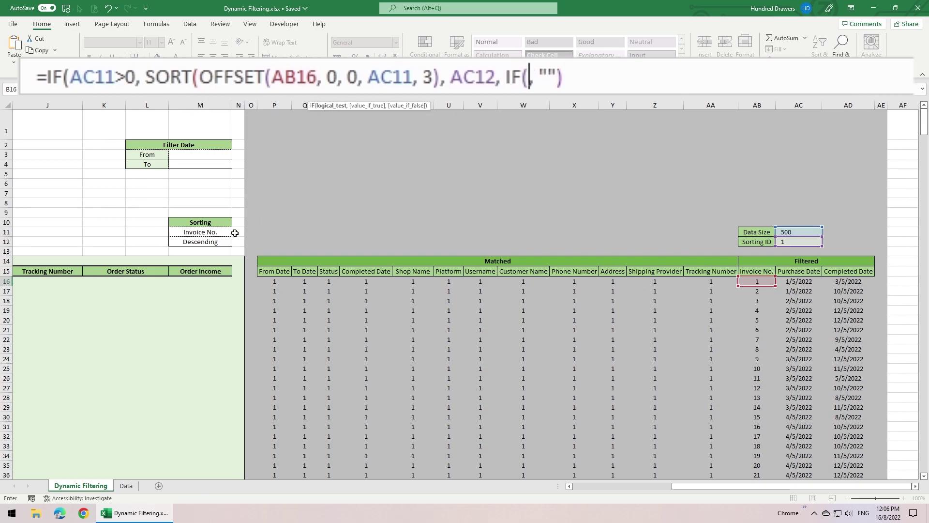
click(215, 241)
text(="Descending", -1, 1)))
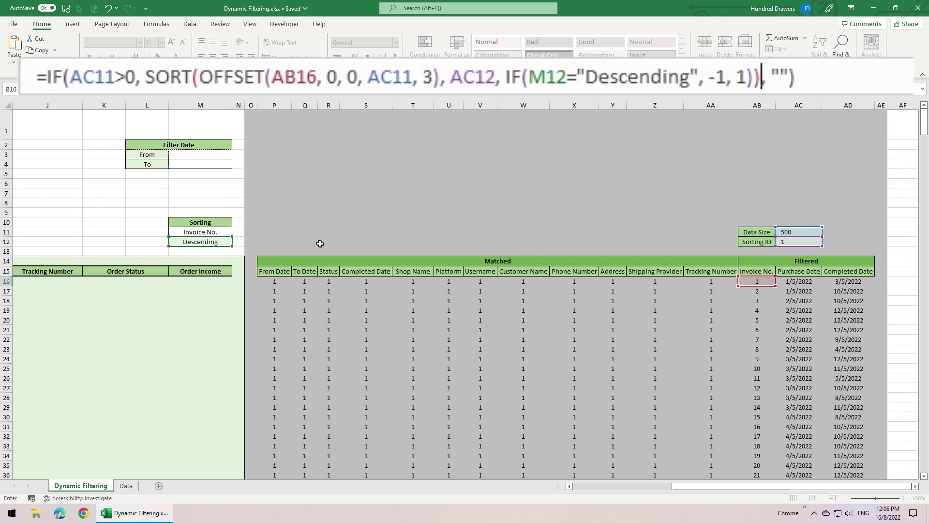
key(Return)
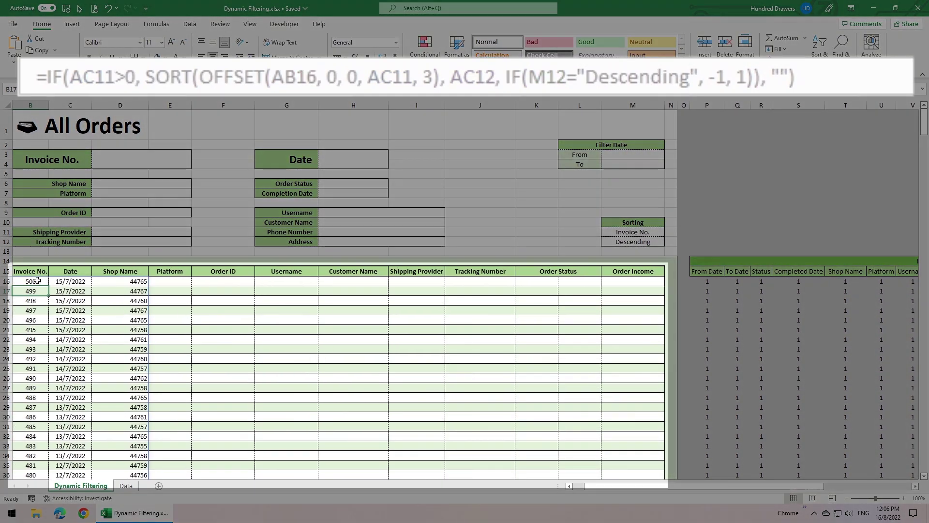
Step: Wrap B16's SORT formula in INDEX(..., , 1) so only the invoice-number column returns
click(37, 281)
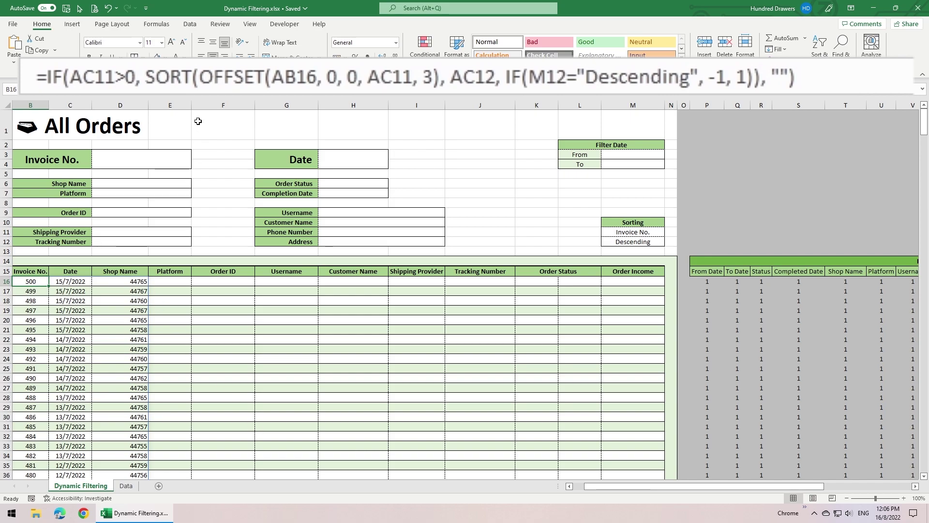
click(151, 78)
text(INDEX()
key(End)
key(Left)
key(Left)
key(Left)
key(Left)
key(Left)
text(,, )
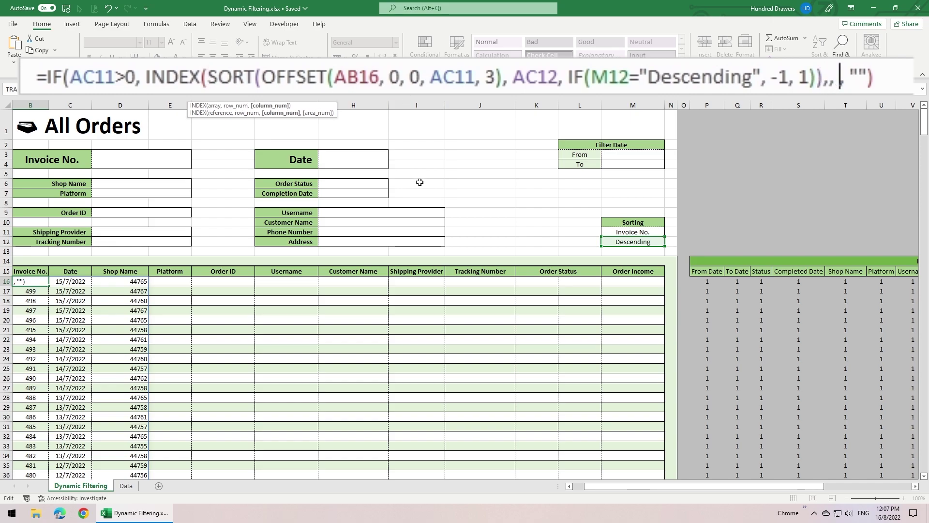
text(1))
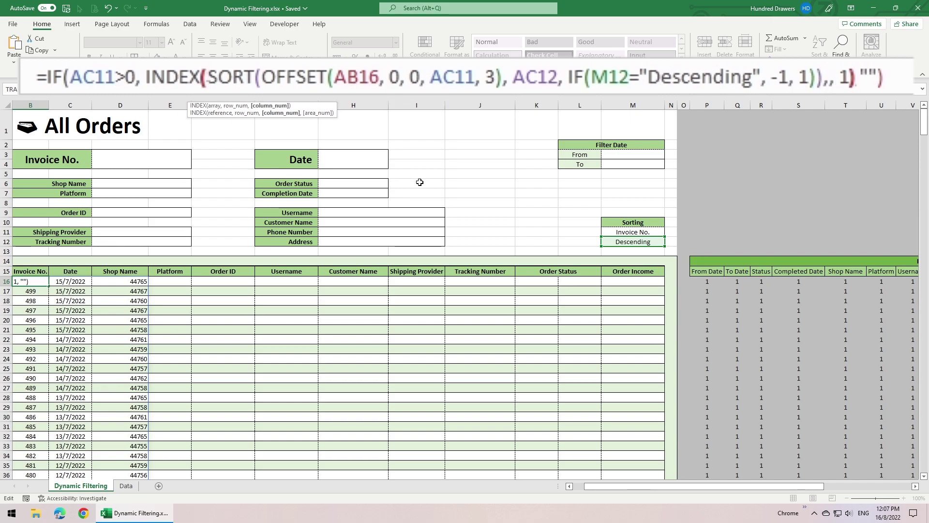
key(Return)
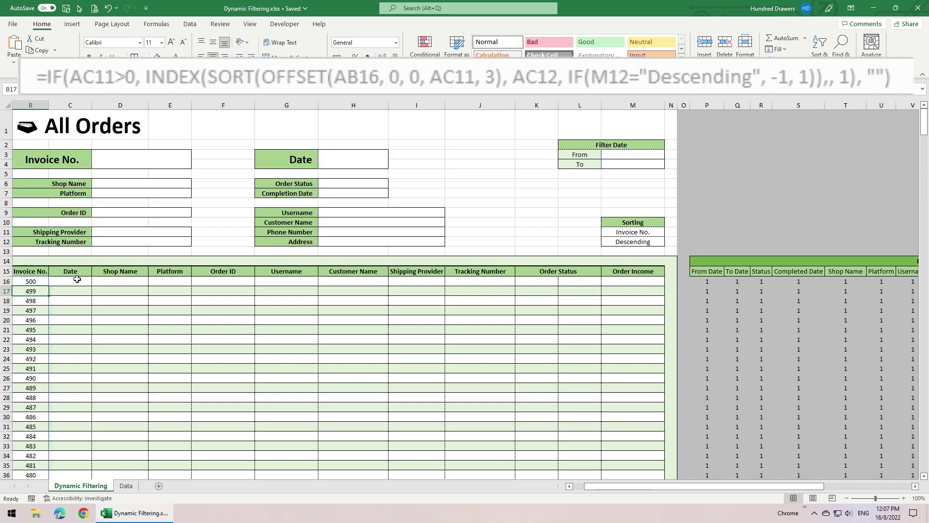
Step: In C16, look up Purchase Date for each B16# invoice via XLOOKUP on Data[Invoice No.]
click(77, 280)
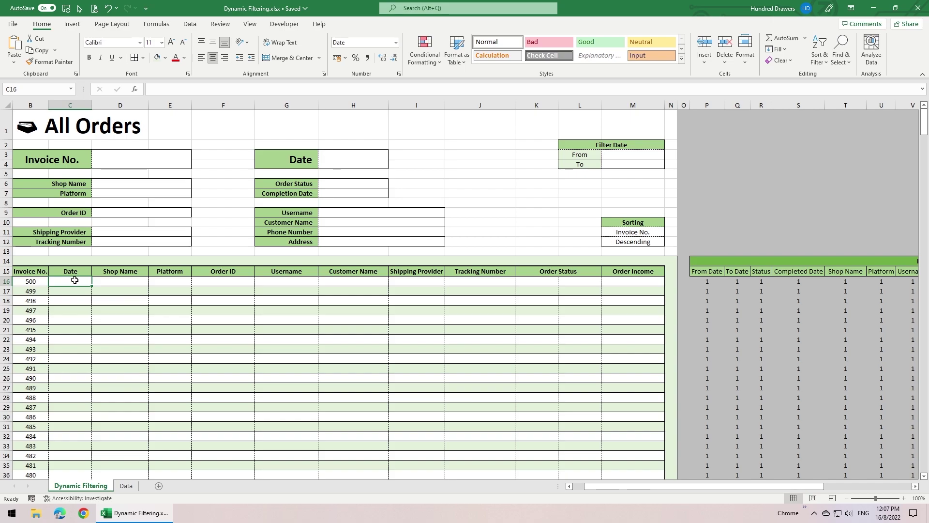
text(=XLOOKUP()
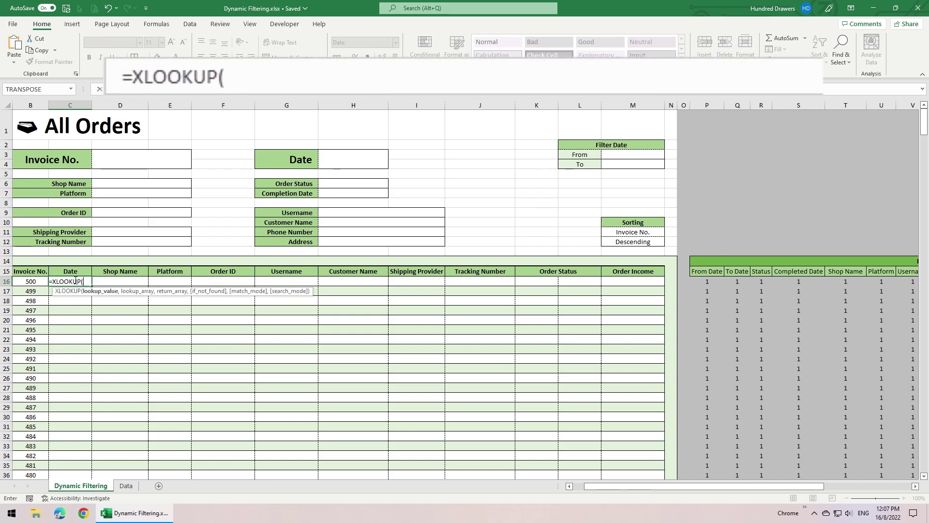
click(32, 282)
text(#)
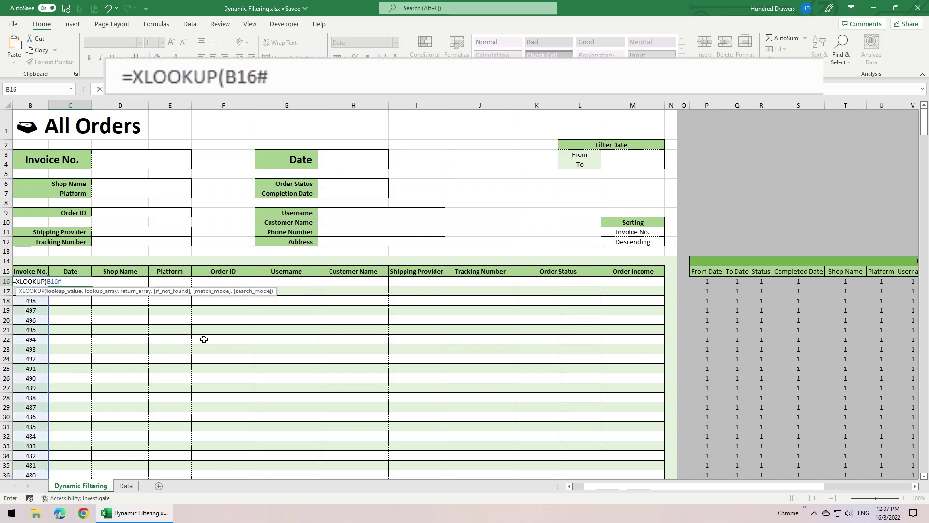
text(, Data[in)
key(Tab)
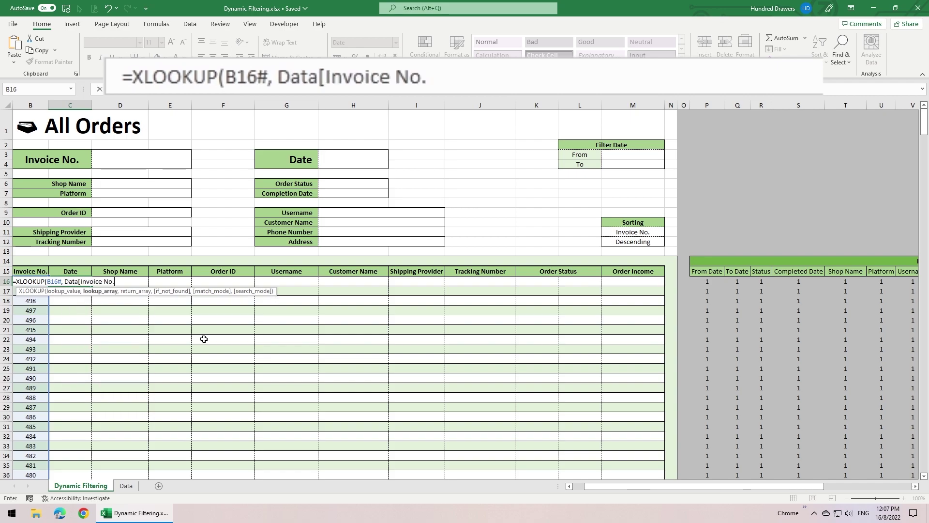
text(], d)
key(Tab)
text([pur)
key(Tab)
text(], ""))
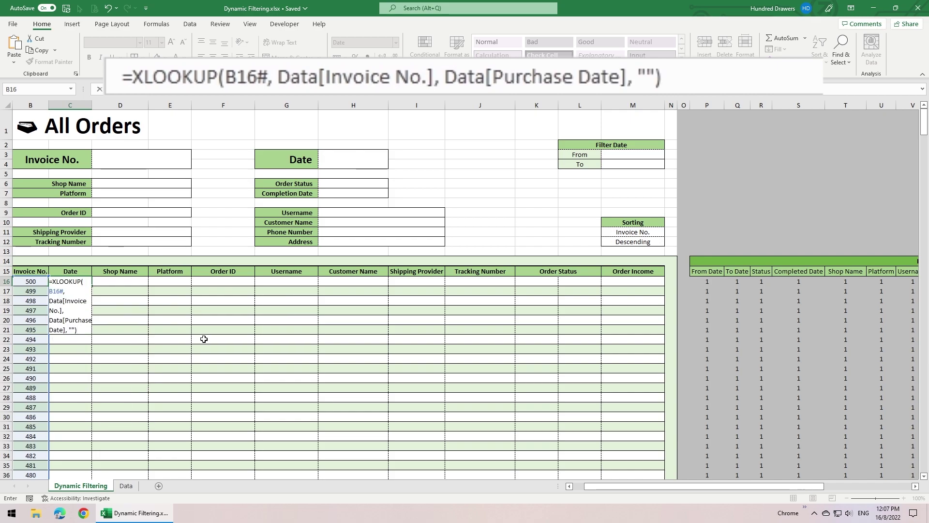
key(ctrl+Return)
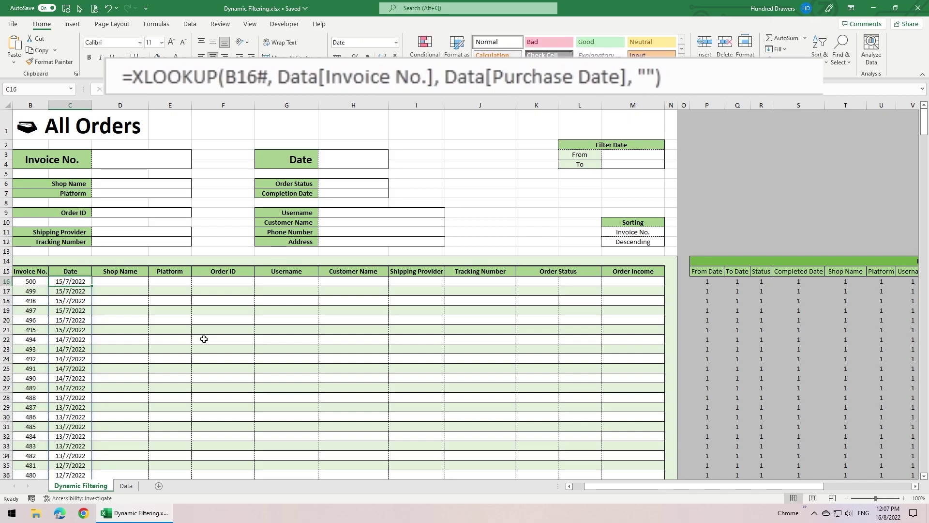
Step: Wrap the C16 lookup in IF(B16#<>"", ..., "") so empty invoices return blank
click(130, 76)
text(IF()
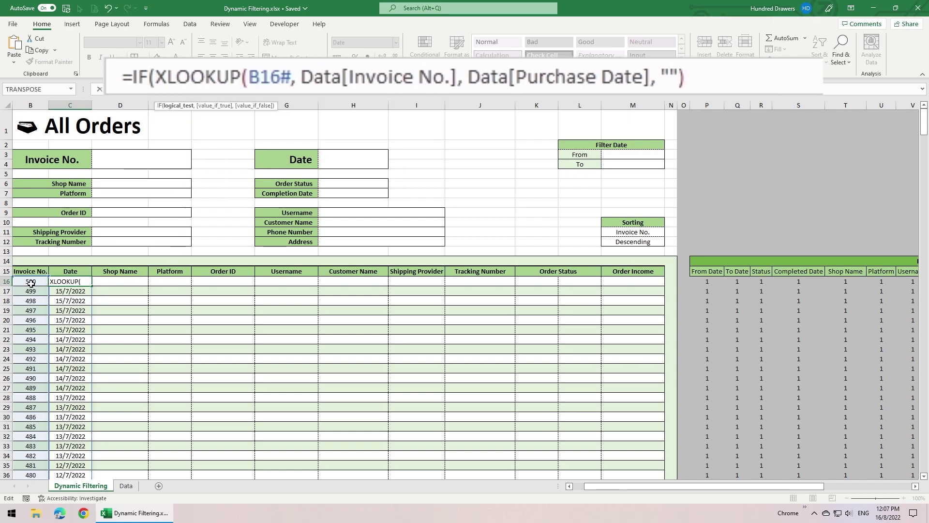
click(44, 283)
text(#)
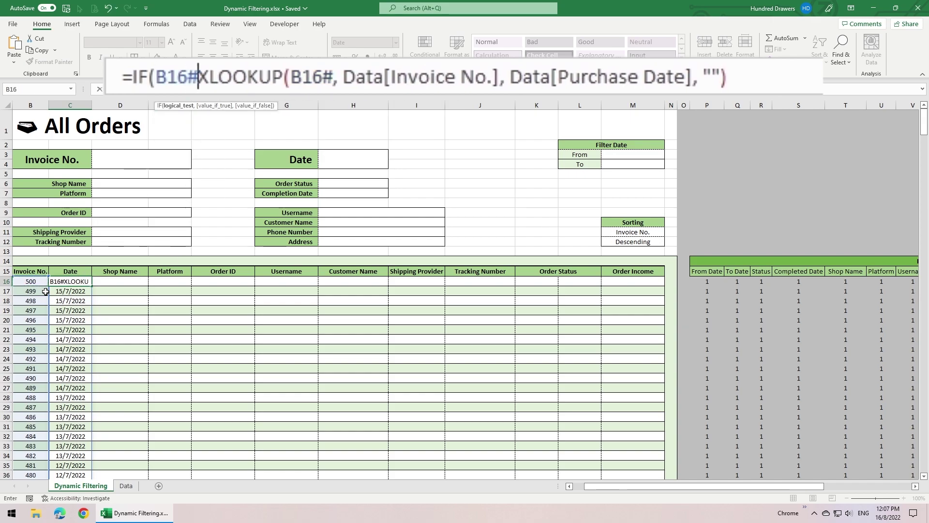
text(<>"",)
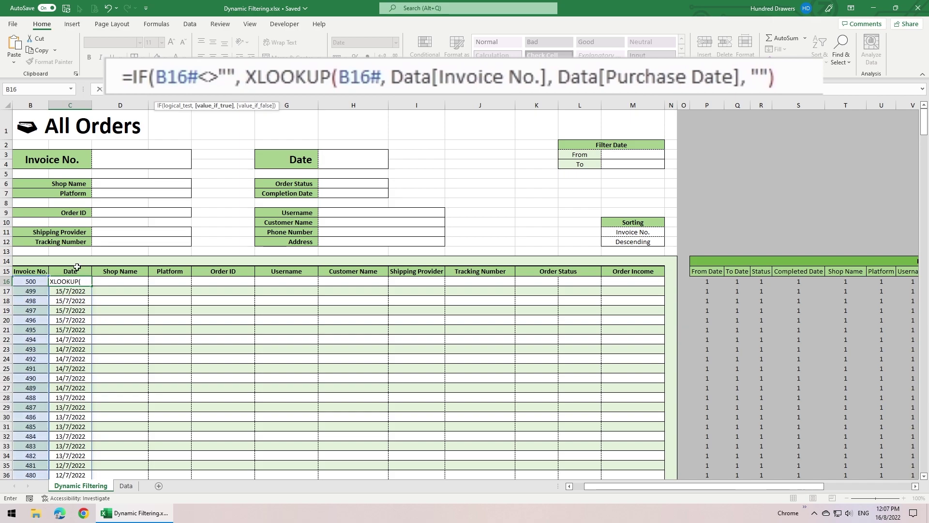
click(814, 82)
text(, ""))
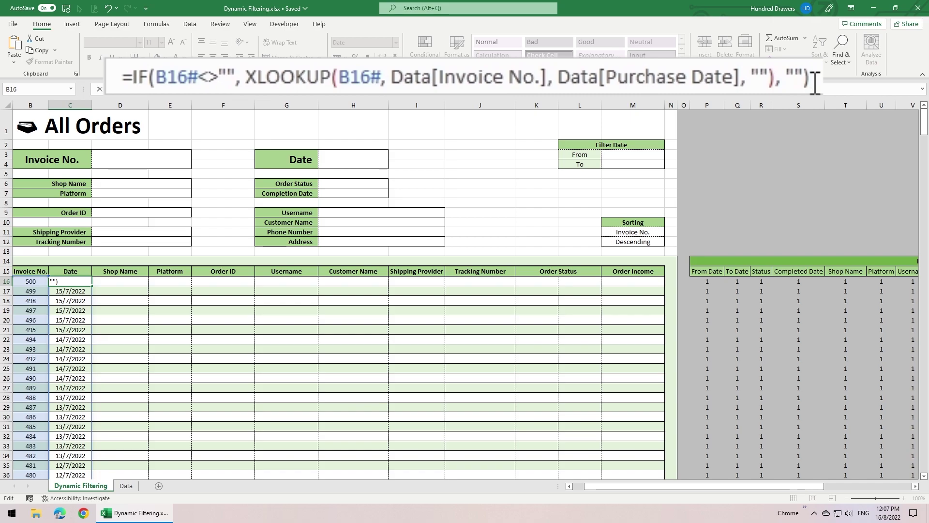
key(Return)
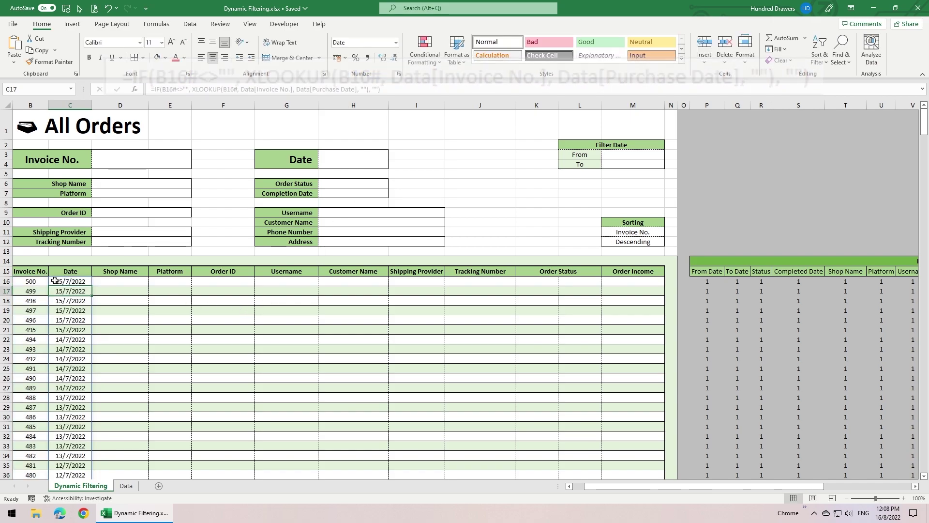
Step: Copy the Date lookup into the next columns, switching the return column to Order ID
click(56, 282)
key(ctrl+c)
click(120, 281)
key(ctrl+v)
key(Return)
click(223, 281)
key(ctrl+v)
double_click(368, 281)
text(Order ID)
key(Return)
click(287, 281)
key(ctrl+v)
double_click(426, 282)
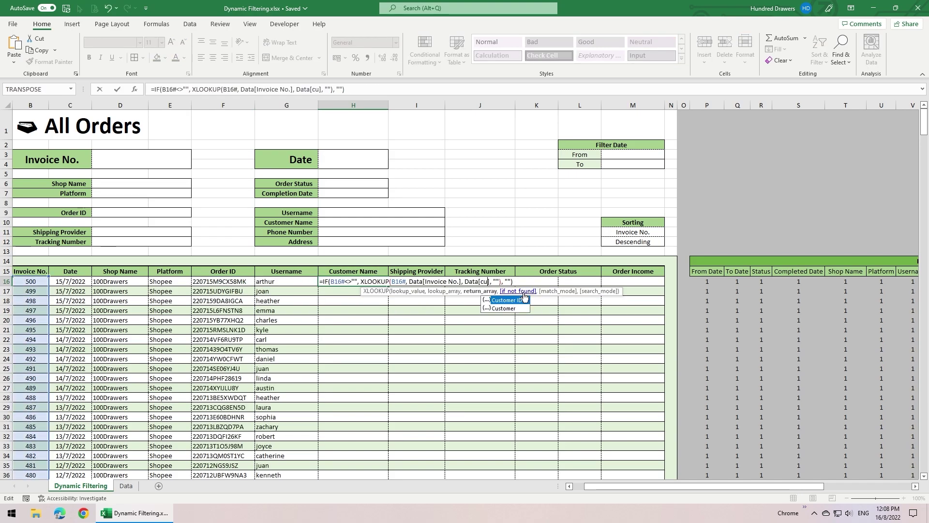
Step: Paste the lookup into the remaining columns for Tracking Number, Order Status, Completed Date and Order Income
click(480, 281)
key(ctrl+v)
double_click(609, 283)
text(Tracking Number)
key(Return)
click(536, 281)
key(ctrl+v)
text(Order Status)
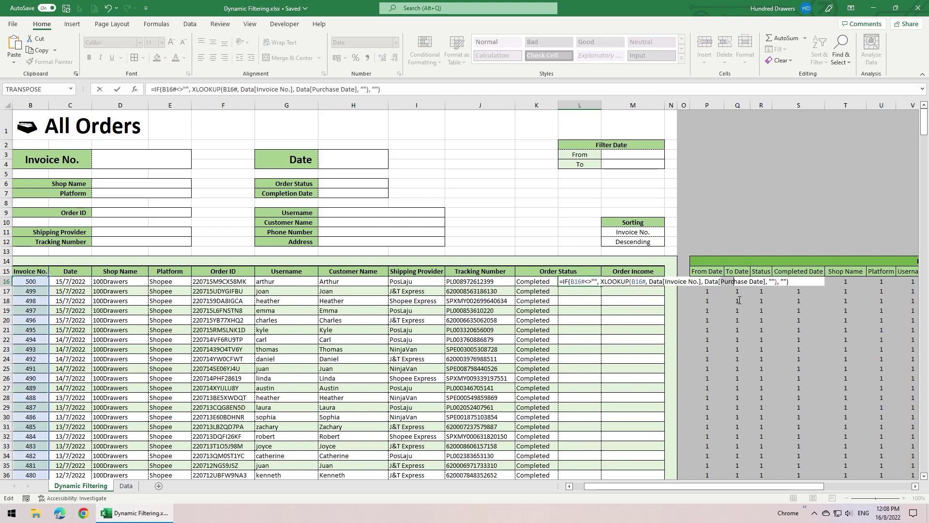
text(Completed DateOrder Income)
key(ctrl+Return)
key(ctrl+Left)
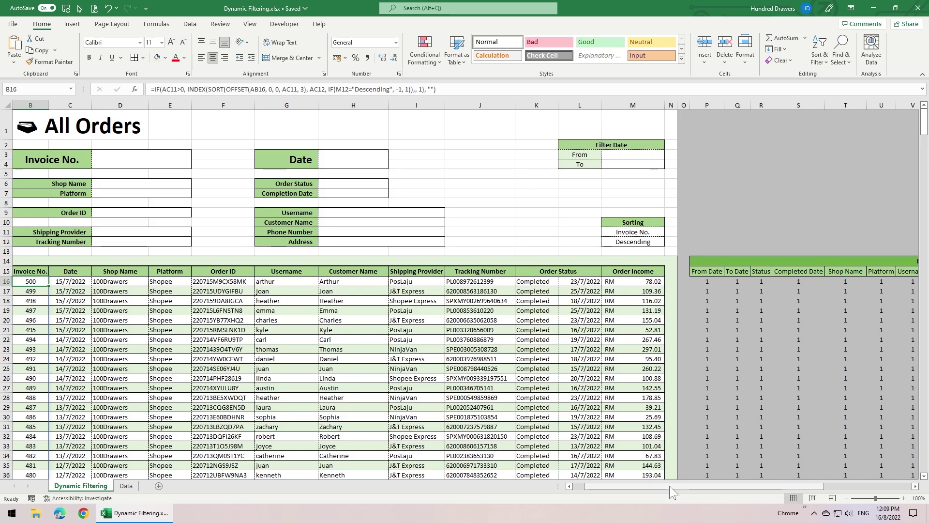
mouse_move(669, 486)
mouse_down()
mouse_move(824, 489)
mouse_move(669, 486)
mouse_up()
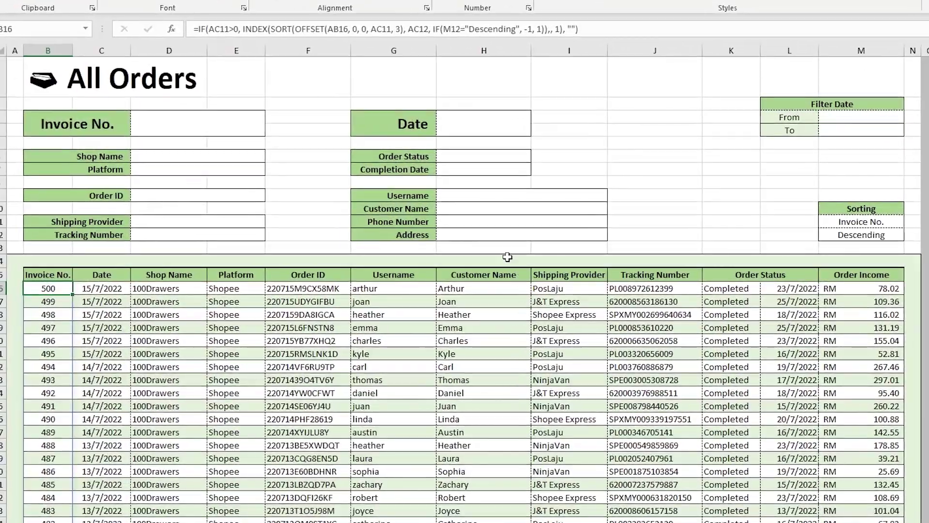
click(491, 235)
text(Sarawak)
key(Return)
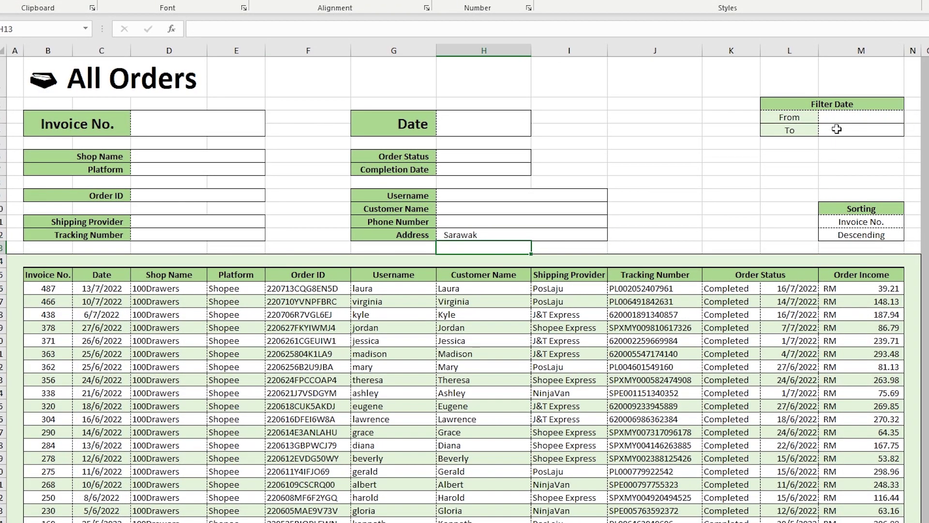
click(836, 118)
text(1/6)
key(Return)
text(3)
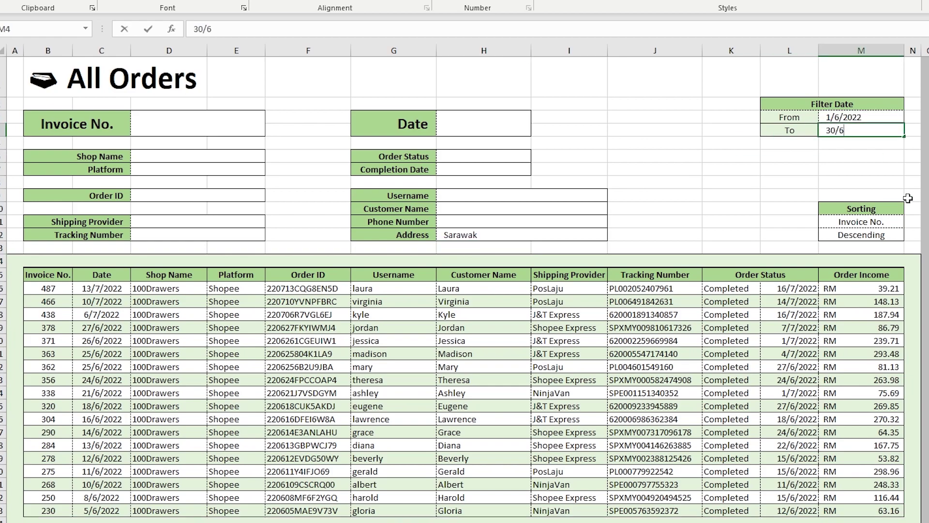
key(Return)
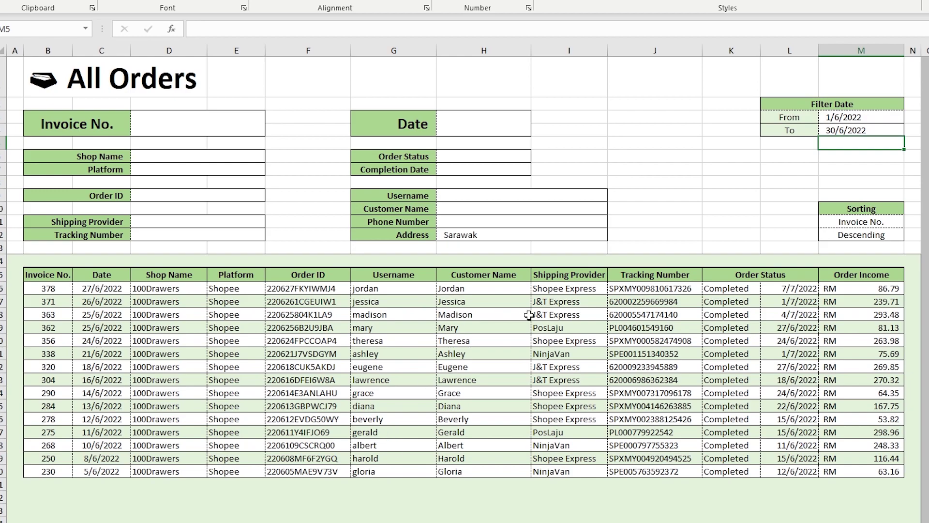
drag(845, 118, 845, 130)
key(Delete)
click(480, 234)
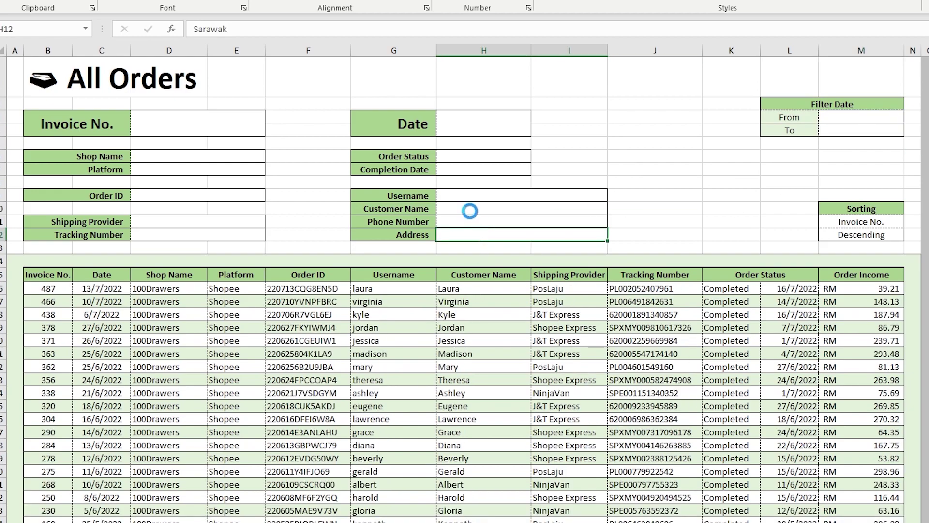
click(470, 210)
text(Arthu)
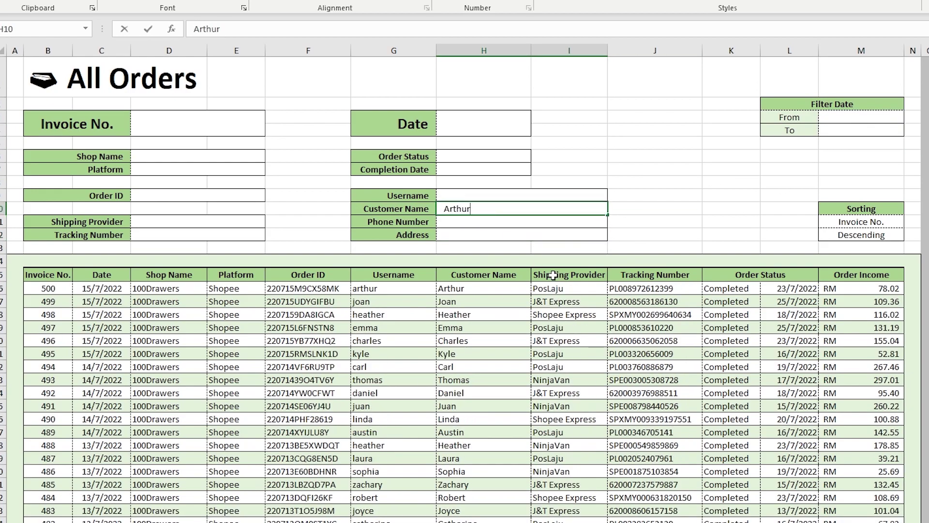
text(r)
key(Return)
click(220, 222)
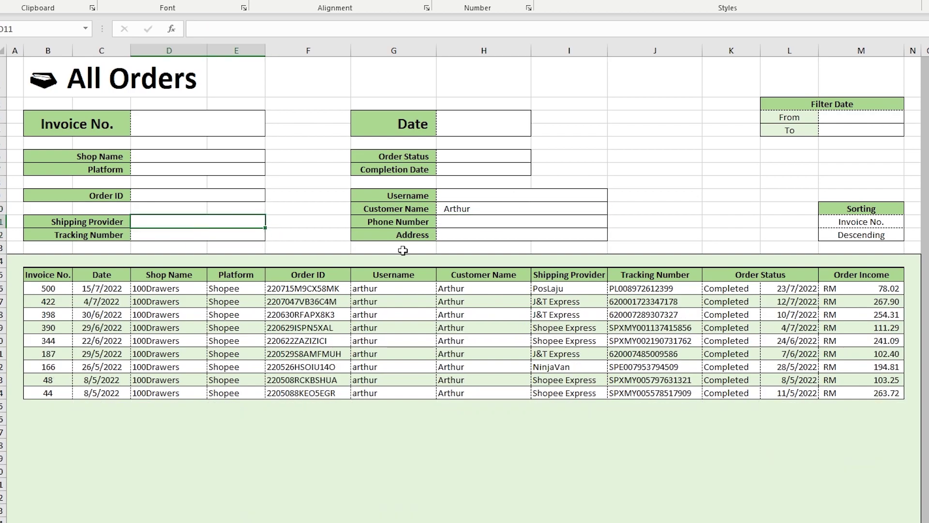
text(J&T)
key(ctrl+Return)
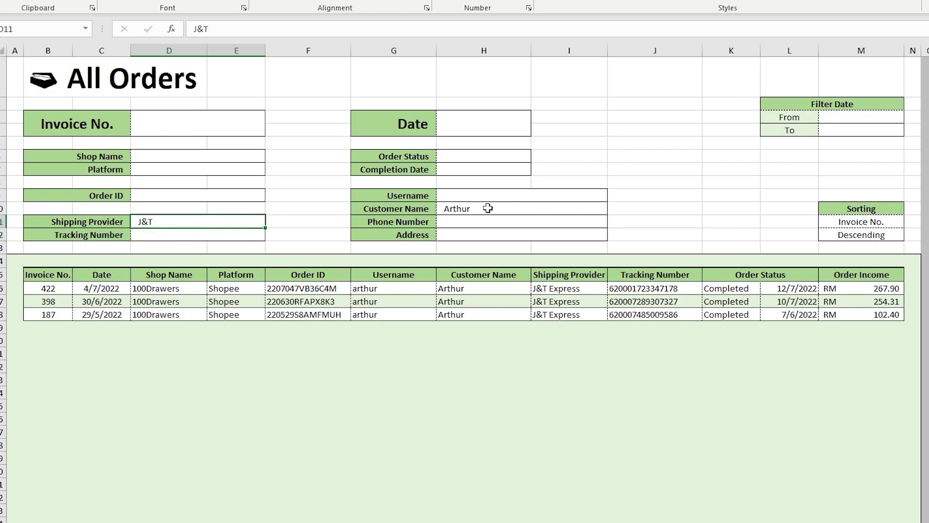
ctrl+click(488, 209)
key(Delete)
click(874, 224)
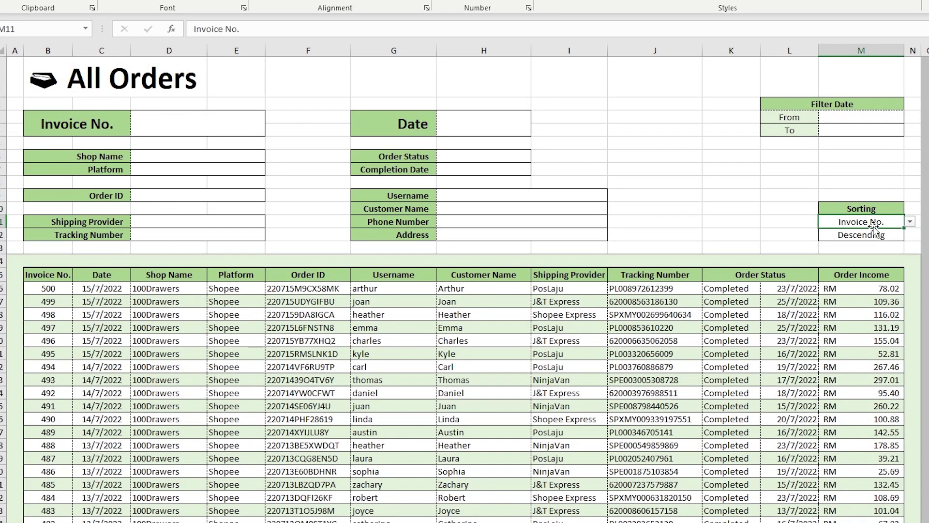
click(910, 221)
click(896, 240)
click(869, 235)
click(910, 235)
click(852, 245)
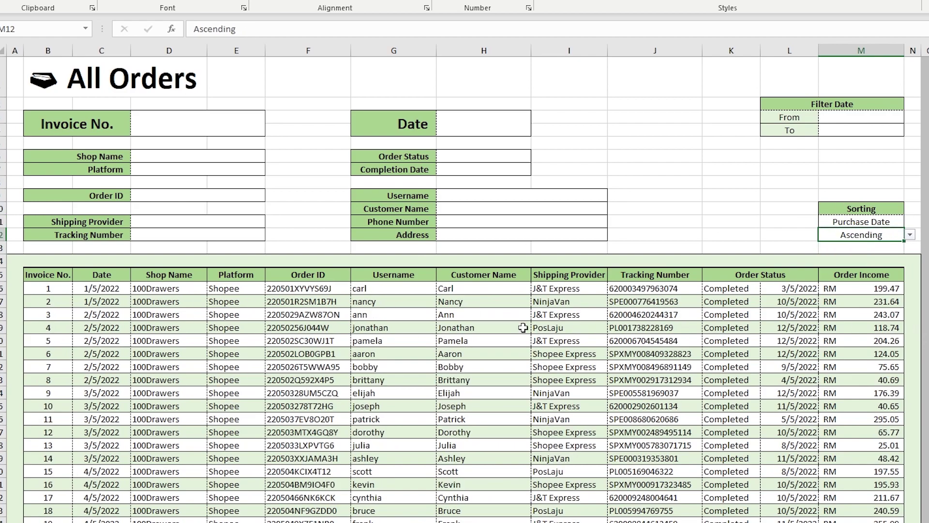
click(909, 234)
click(862, 258)
click(869, 221)
click(910, 221)
click(864, 245)
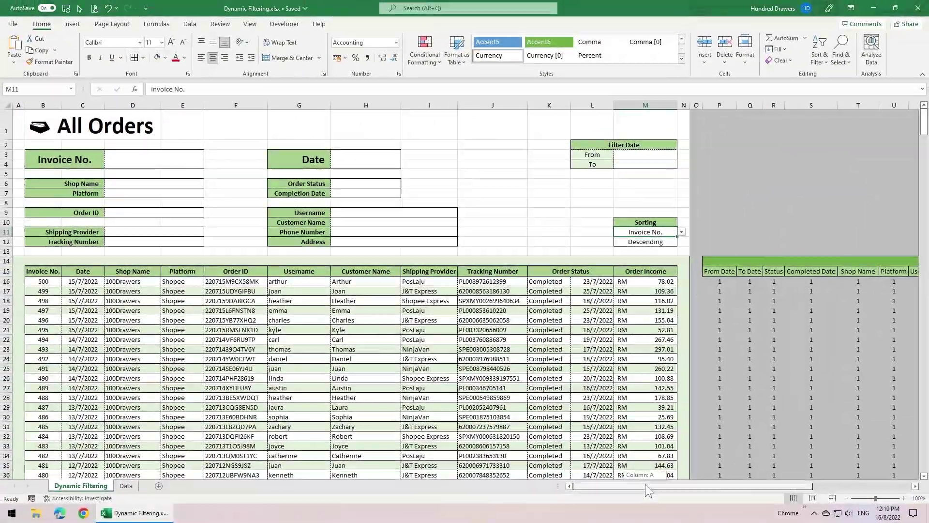
Step: Hide helper columns O through AE, then return to the All Orders title cell
drag(647, 486, 747, 486)
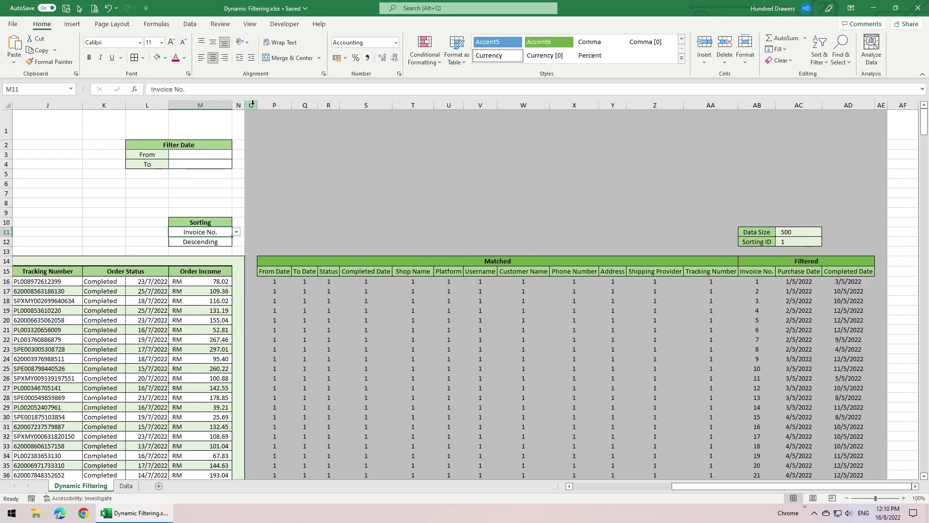
drag(251, 103, 881, 104)
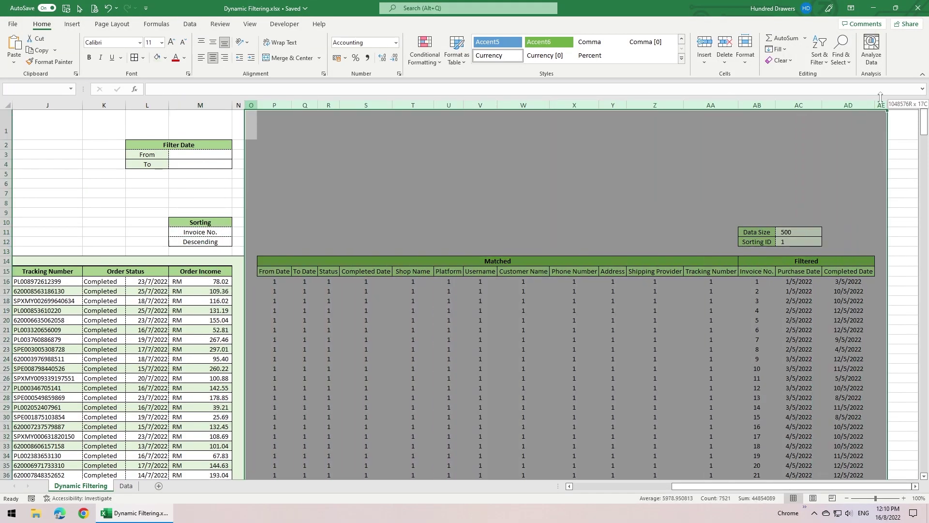
right_click(635, 166)
click(664, 331)
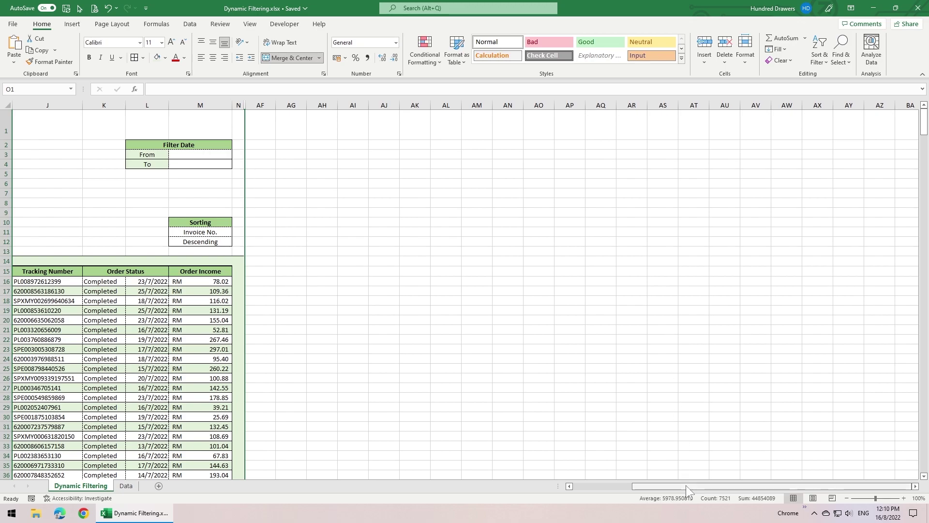
drag(688, 489, 629, 487)
click(33, 128)
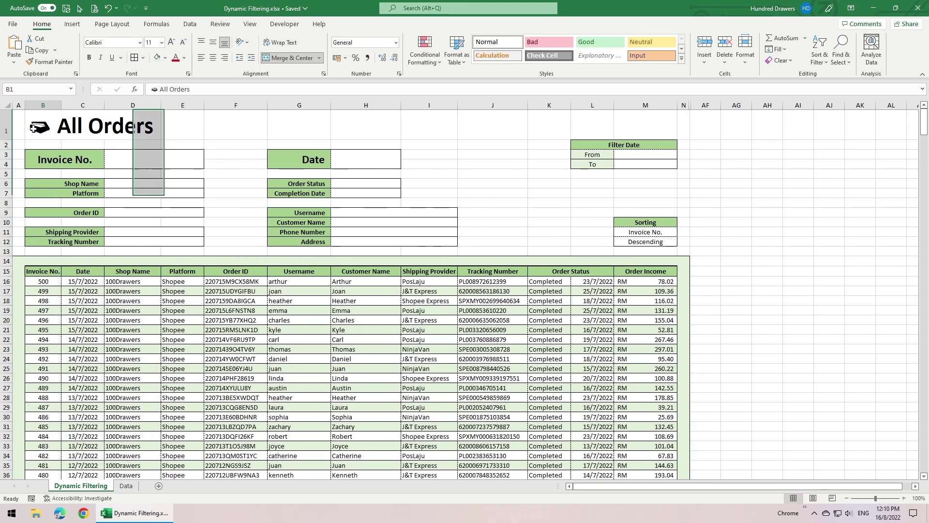